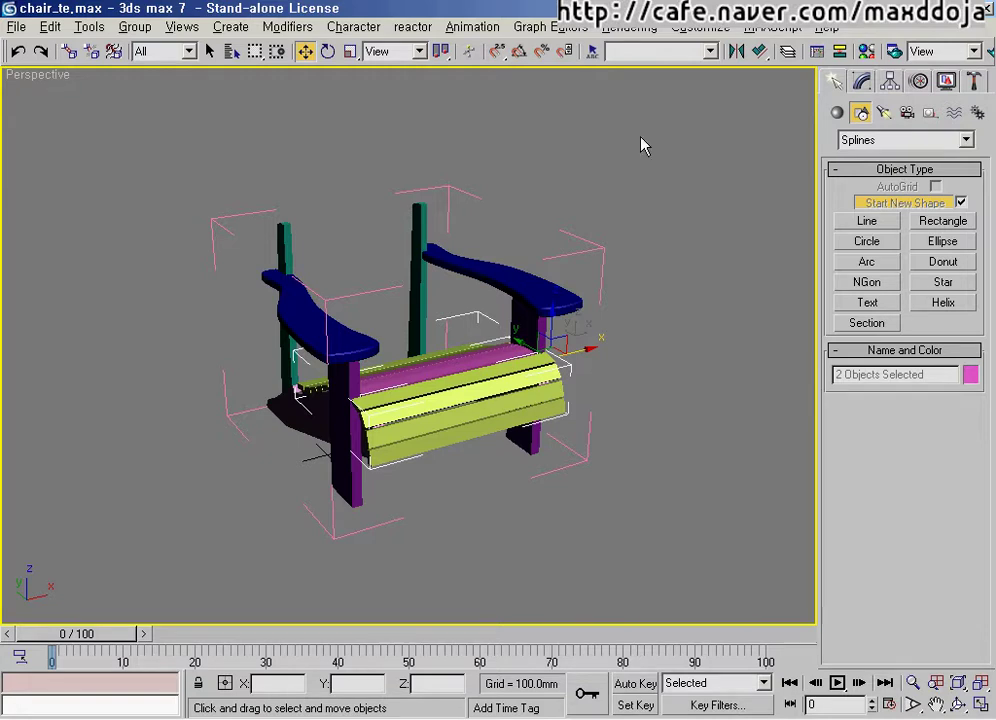
# Step: Examine the chair's frame, armrests and seat slats from several angles in the Perspective view
pyautogui.keyDown('alt'); pyautogui.moveTo(545, 373); pyautogui.dragTo(425, 407, button='middle'); pyautogui.keyUp('alt')
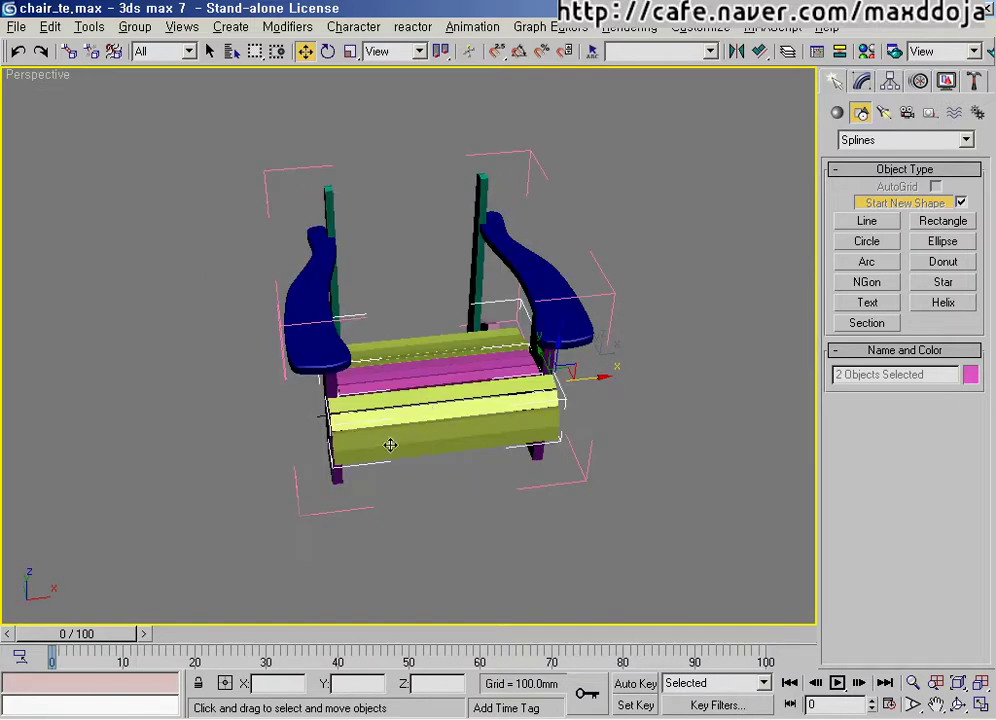
pyautogui.keyDown('alt'); pyautogui.moveTo(484, 440); pyautogui.dragTo(333, 389, button='middle'); pyautogui.keyUp('alt')
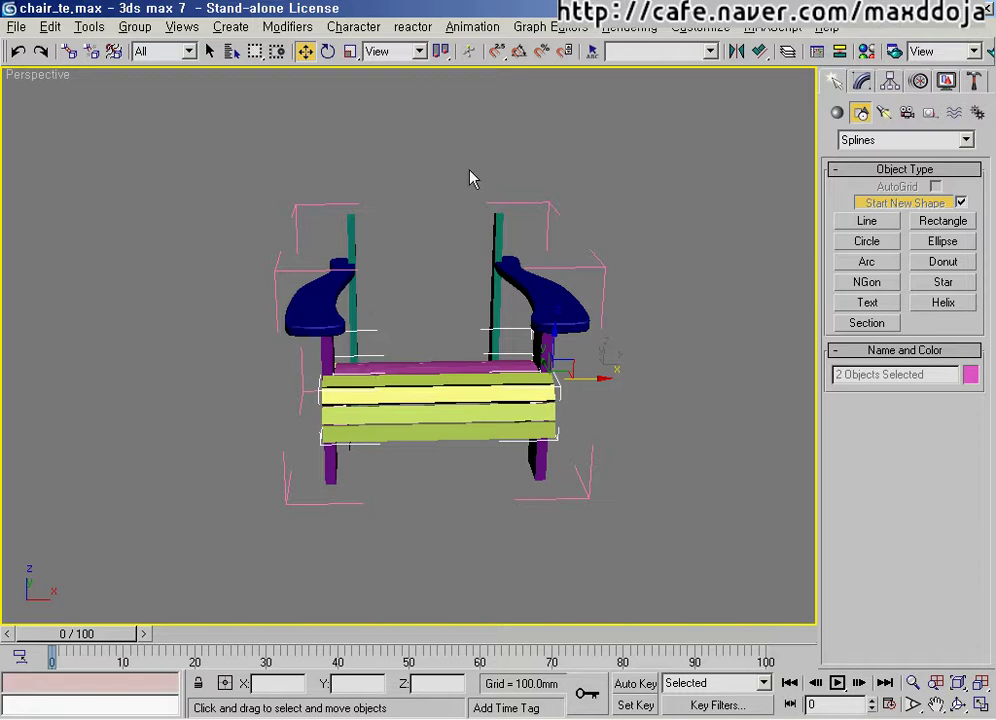
pyautogui.keyDown('alt'); pyautogui.moveTo(484, 318); pyautogui.dragTo(455, 380, button='middle'); pyautogui.keyUp('alt')
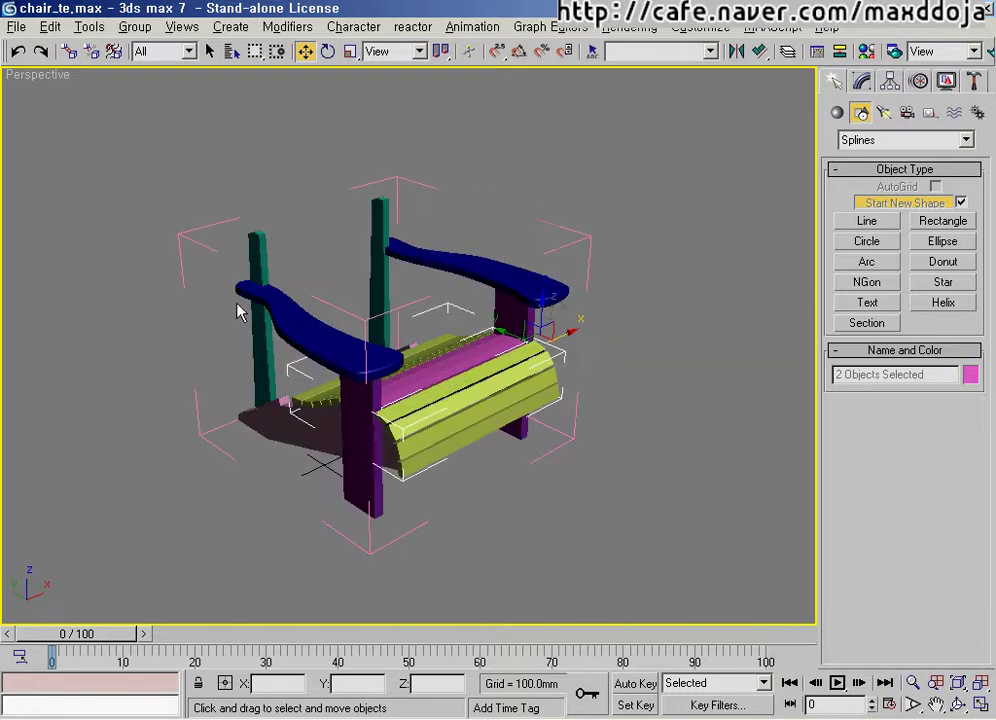
pyautogui.keyDown('alt'); pyautogui.moveTo(238, 247); pyautogui.dragTo(399, 290, button='middle'); pyautogui.keyUp('alt')
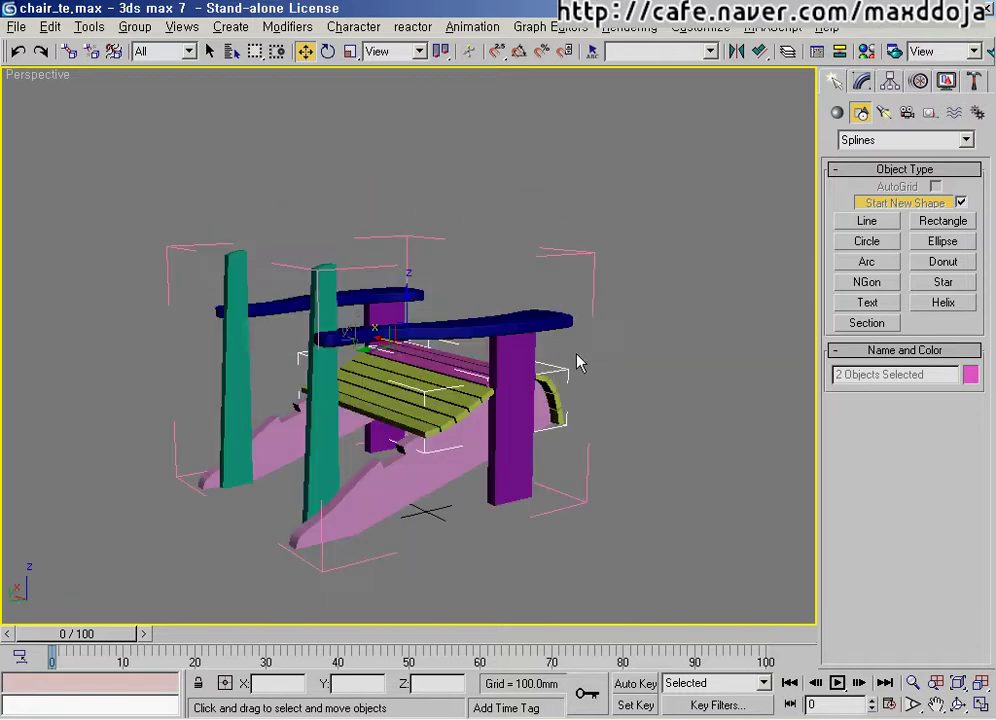
pyautogui.keyDown('alt'); pyautogui.moveTo(578, 362); pyautogui.dragTo(414, 374, button='middle'); pyautogui.keyUp('alt')
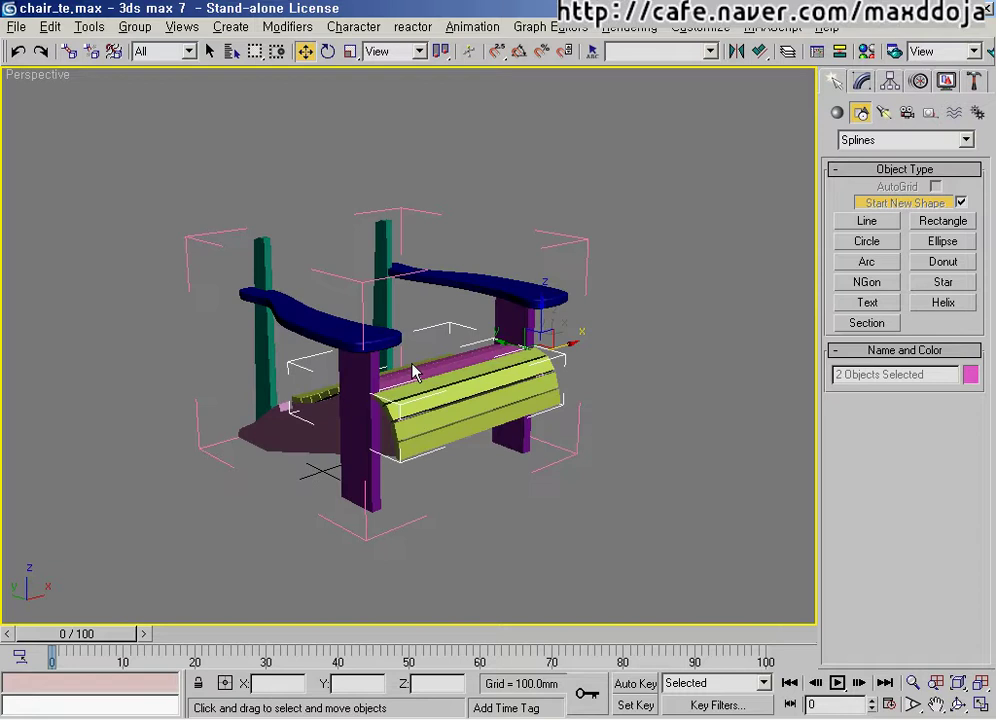
# Step: Switch to a maximized Front viewport that shows the whole chair
pyautogui.click(982, 705)
pyautogui.click(578, 223)
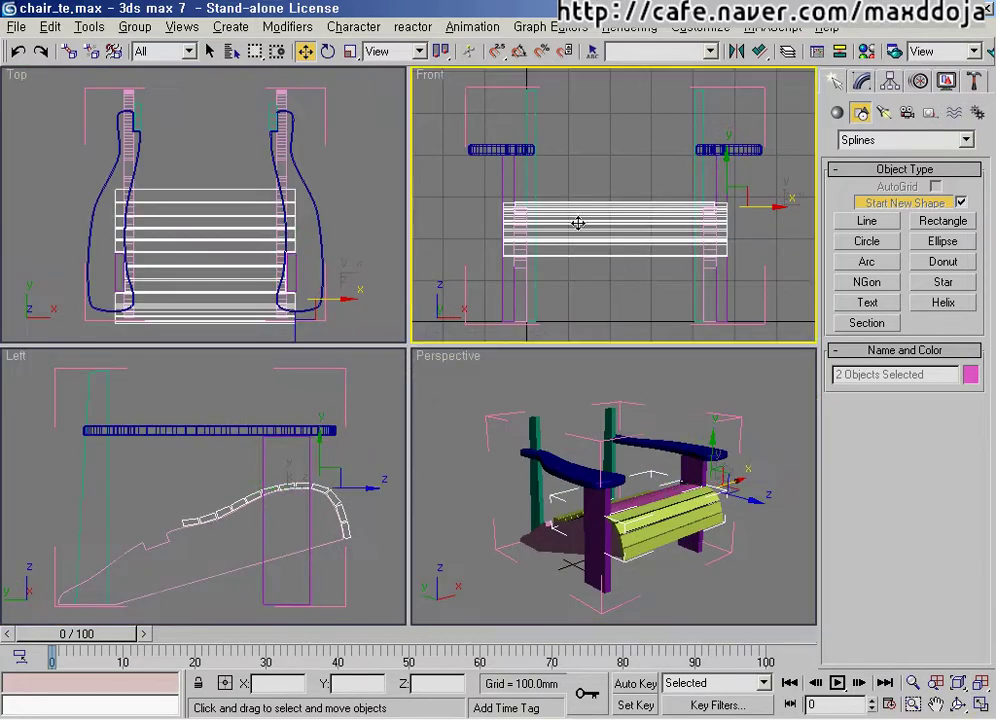
pyautogui.hotkey('alt', 'w')
pyautogui.scroll(-4, 416, 338)
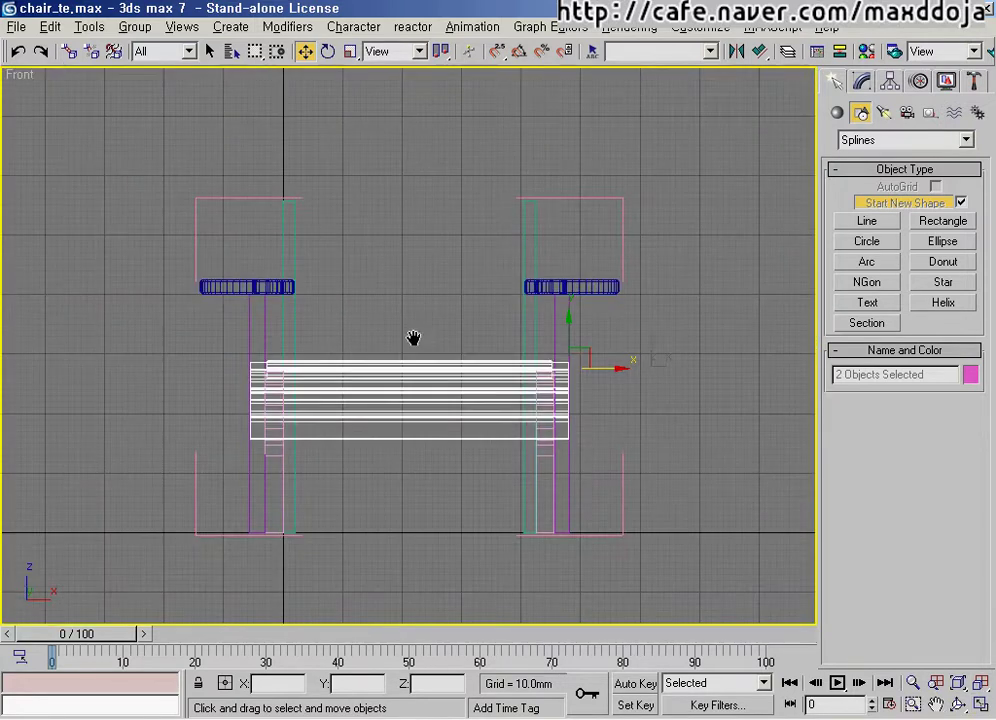
pyautogui.moveTo(515, 197)
pyautogui.mouseDown()
pyautogui.moveTo(621, 205)
pyautogui.moveTo(617, 262)
pyautogui.mouseUp()
pyautogui.moveTo(624, 450)
pyautogui.mouseDown()
pyautogui.moveTo(621, 533)
pyautogui.moveTo(549, 533)
pyautogui.mouseUp()
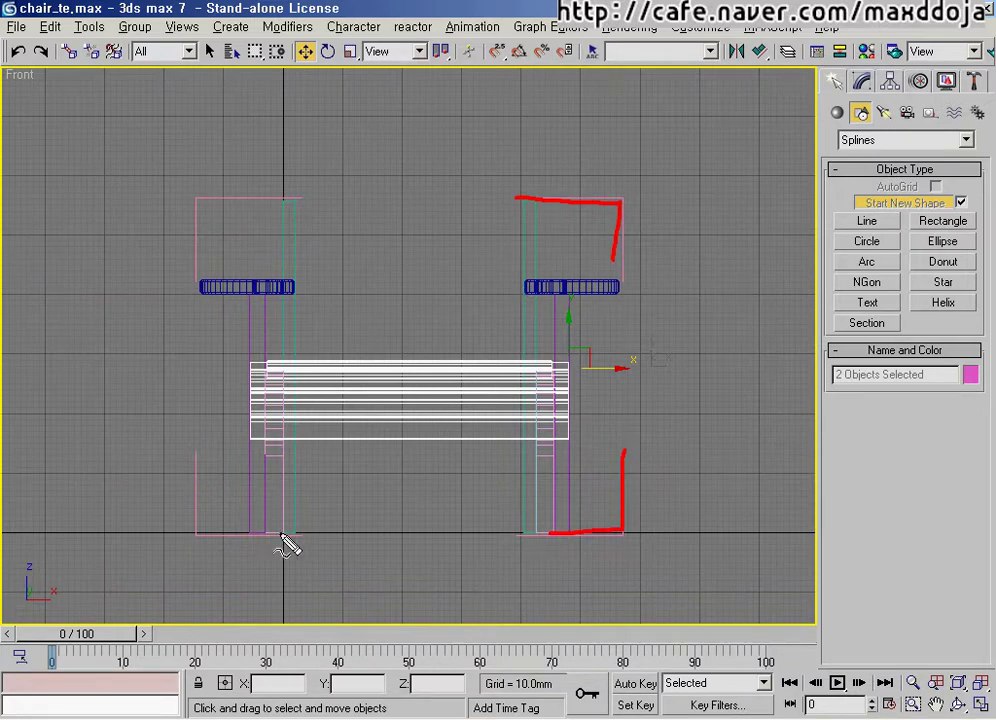
pyautogui.moveTo(288, 534)
pyautogui.mouseDown()
pyautogui.moveTo(266, 535)
pyautogui.moveTo(193, 494)
pyautogui.moveTo(186, 450)
pyautogui.mouseUp()
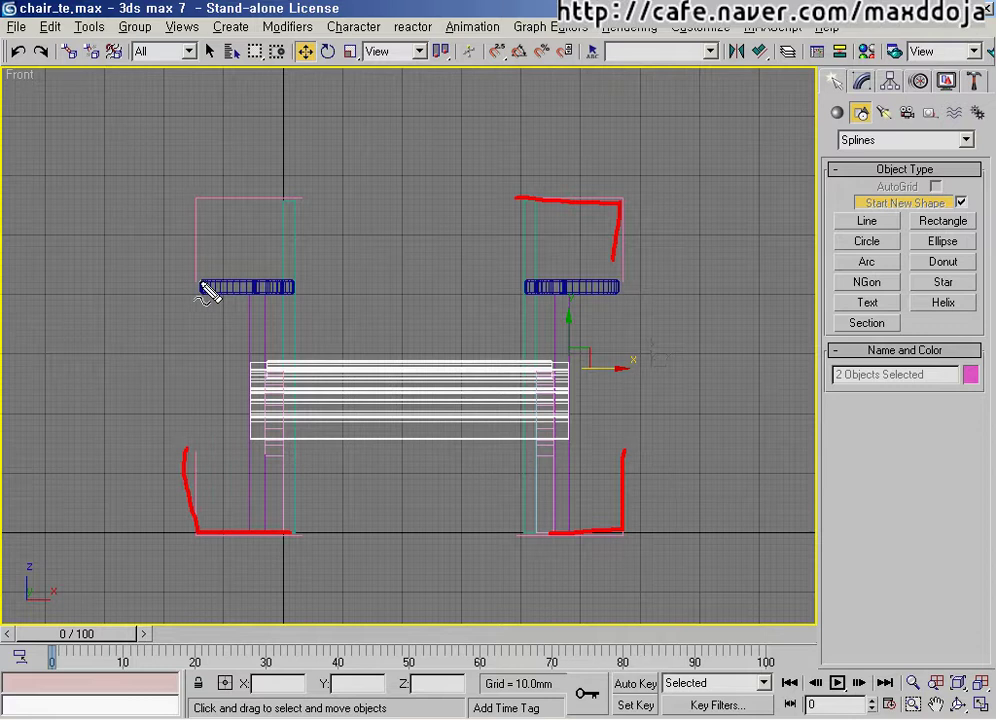
pyautogui.moveTo(200, 284)
pyautogui.mouseDown()
pyautogui.moveTo(190, 201)
pyautogui.moveTo(305, 197)
pyautogui.mouseUp()
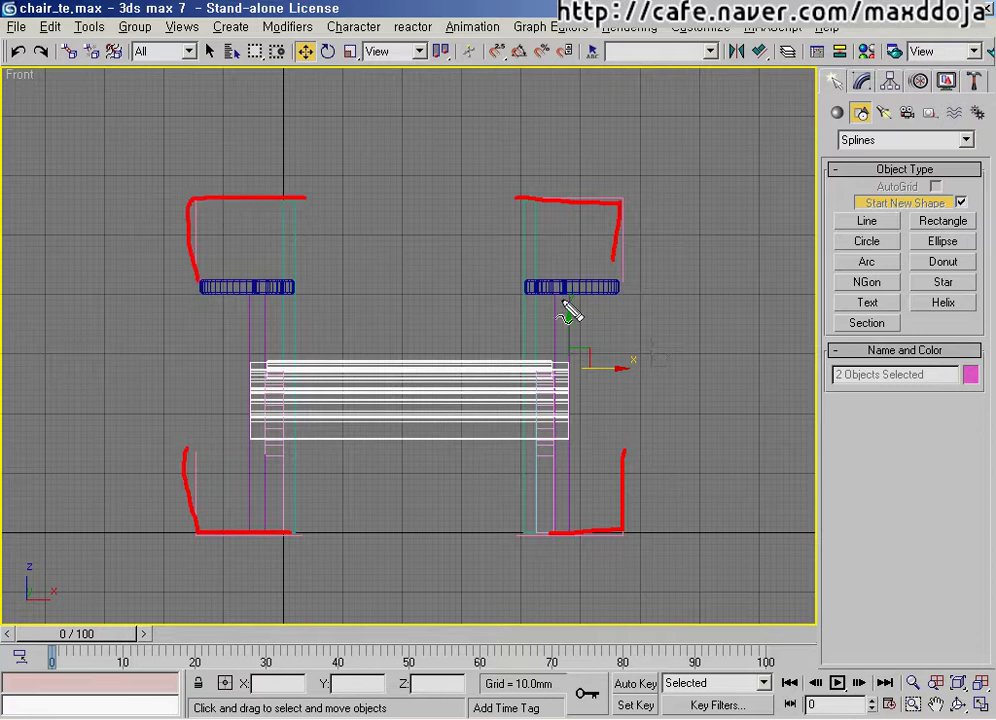
pyautogui.press('Escape')
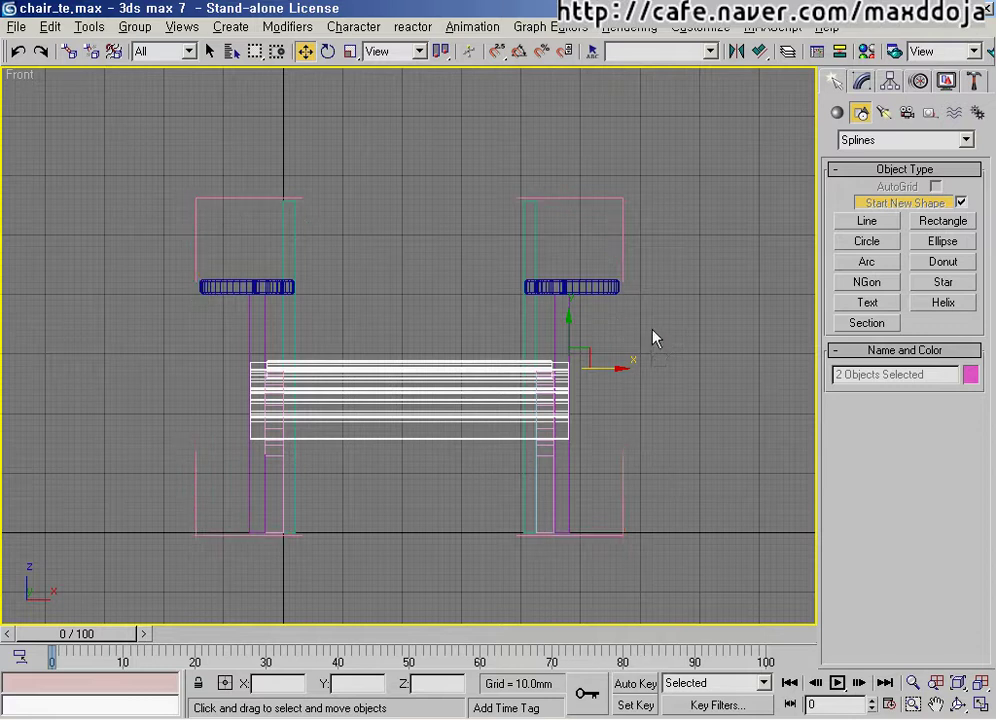
# Step: Close the open chair-leg group 의자다리 and select it as a single object
pyautogui.click(623, 199)
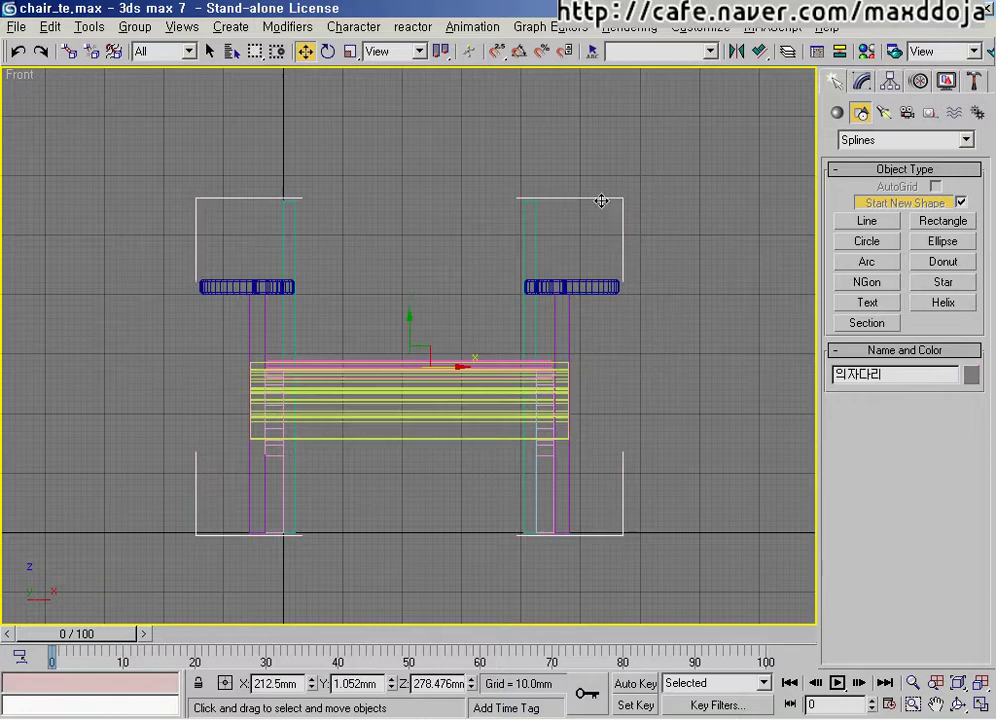
pyautogui.click(671, 276)
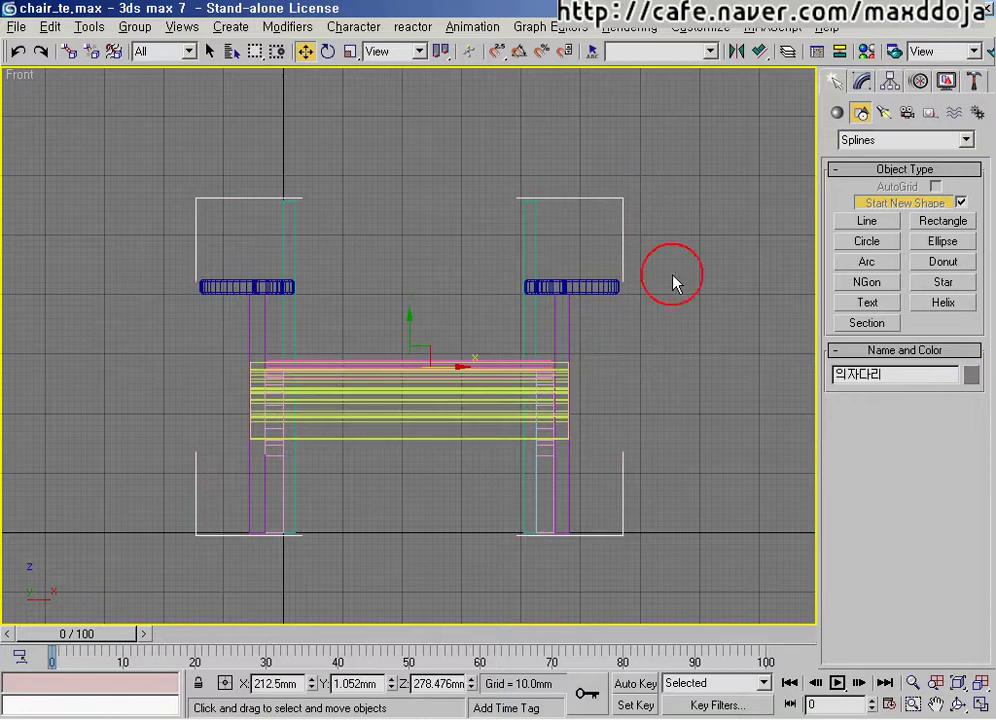
pyautogui.click(621, 198)
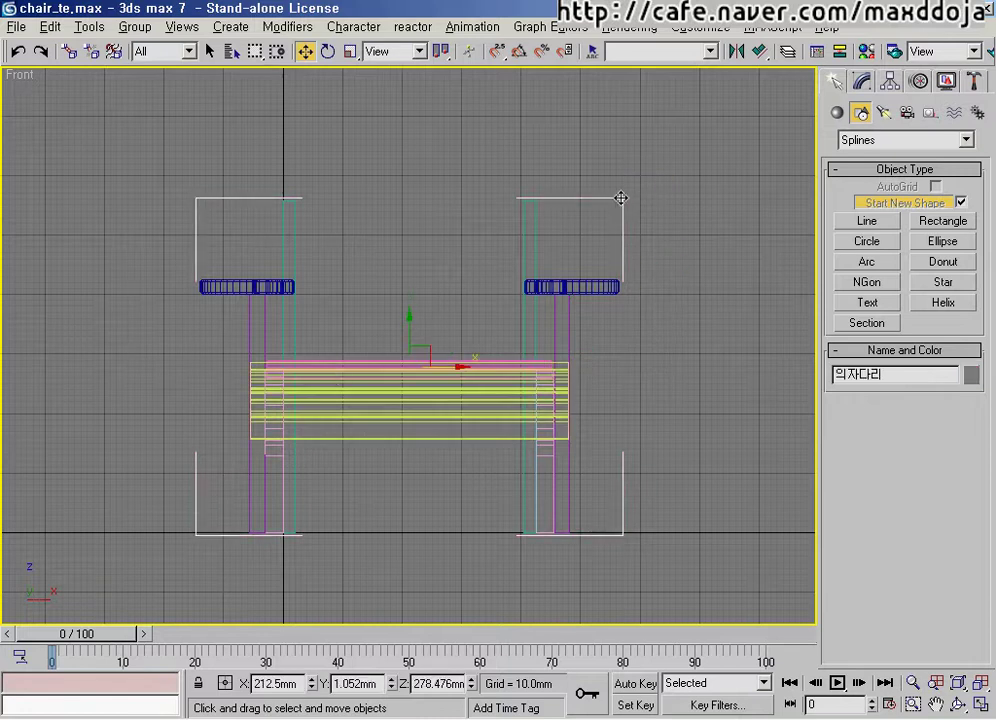
pyautogui.click(130, 27)
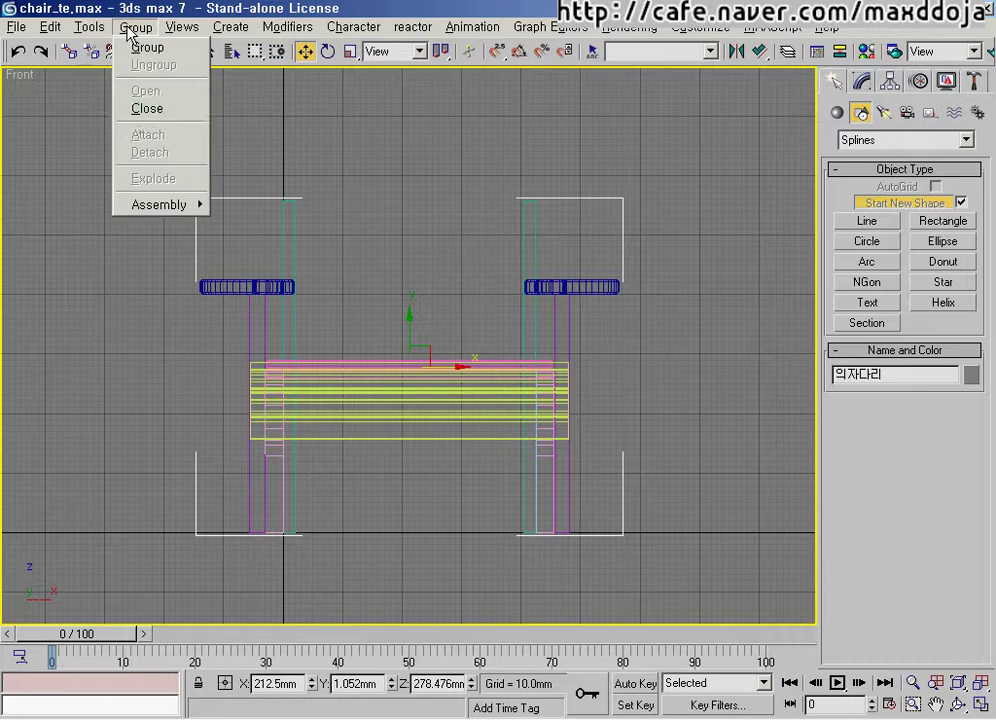
pyautogui.click(141, 118)
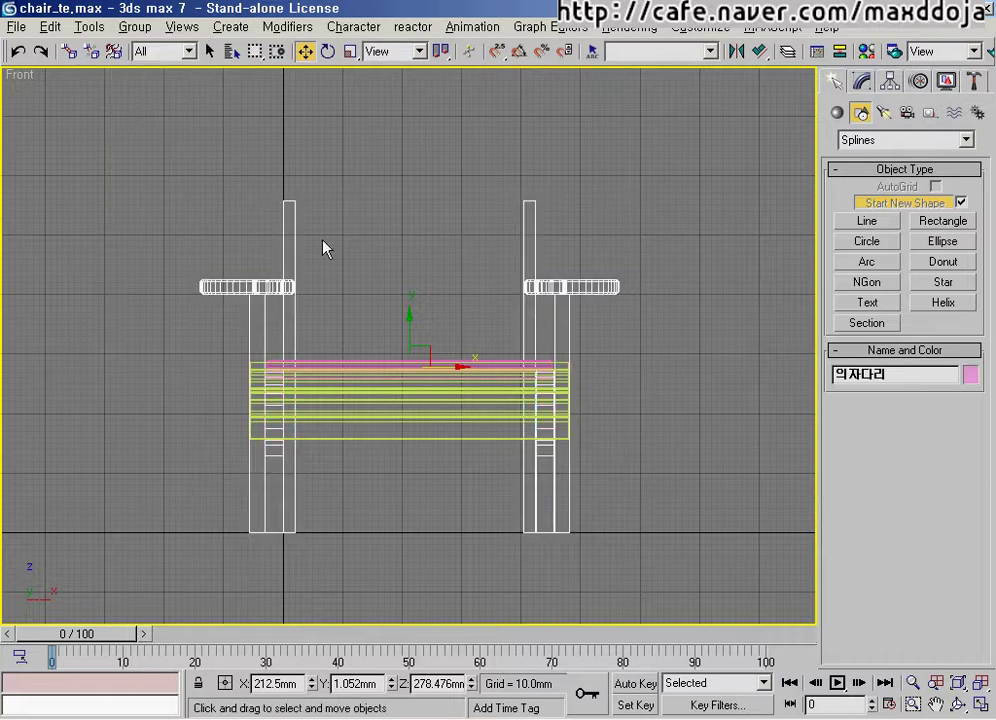
pyautogui.click(709, 396)
pyautogui.click(532, 283)
pyautogui.scroll(2, 481, 340)
pyautogui.moveTo(480, 336); pyautogui.dragTo(455, 322, button='middle')
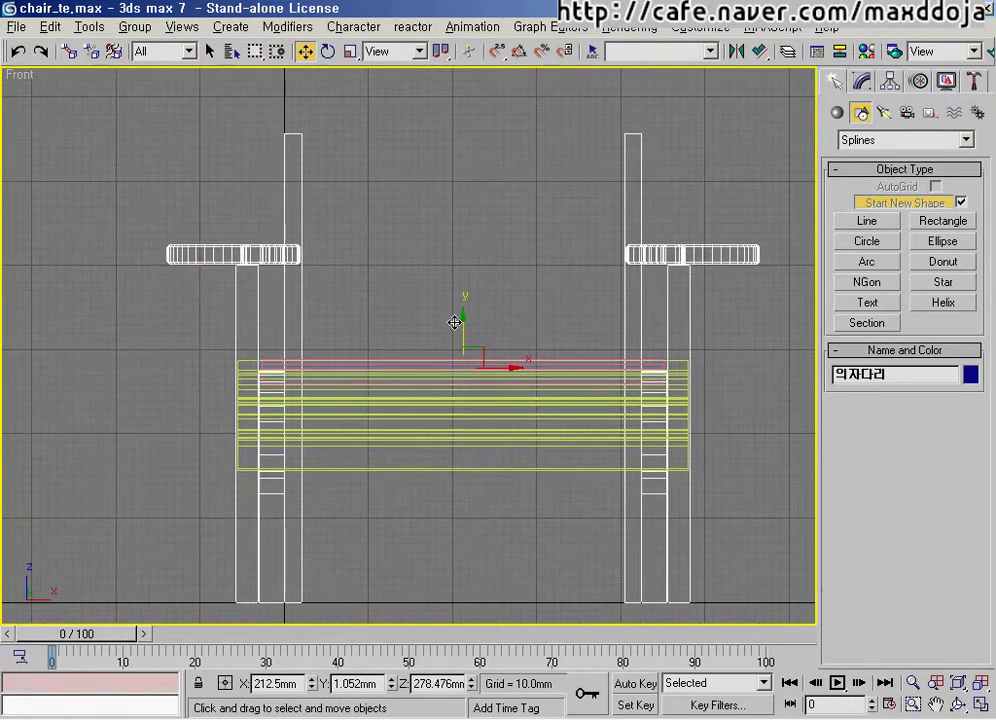
# Step: Switch to ACDSee, open chair.tif at full size and examine the backrest slats in the chair's front view
pyautogui.hotkey('alt', 'Tab')
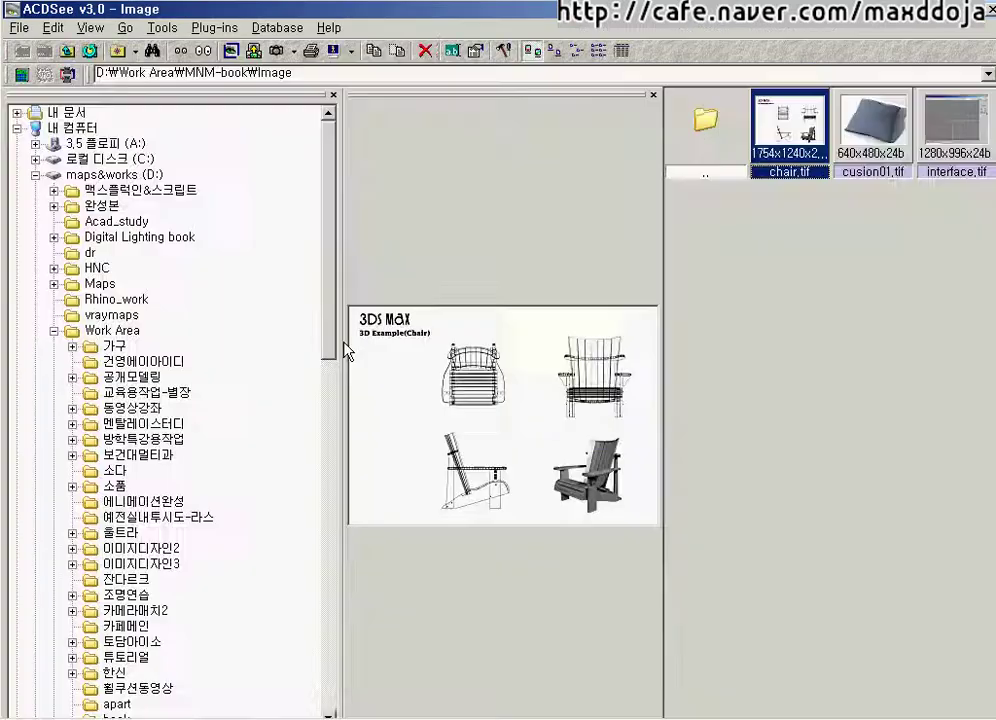
pyautogui.doubleClick(536, 409)
pyautogui.moveTo(674, 491); pyautogui.dragTo(205, 376)
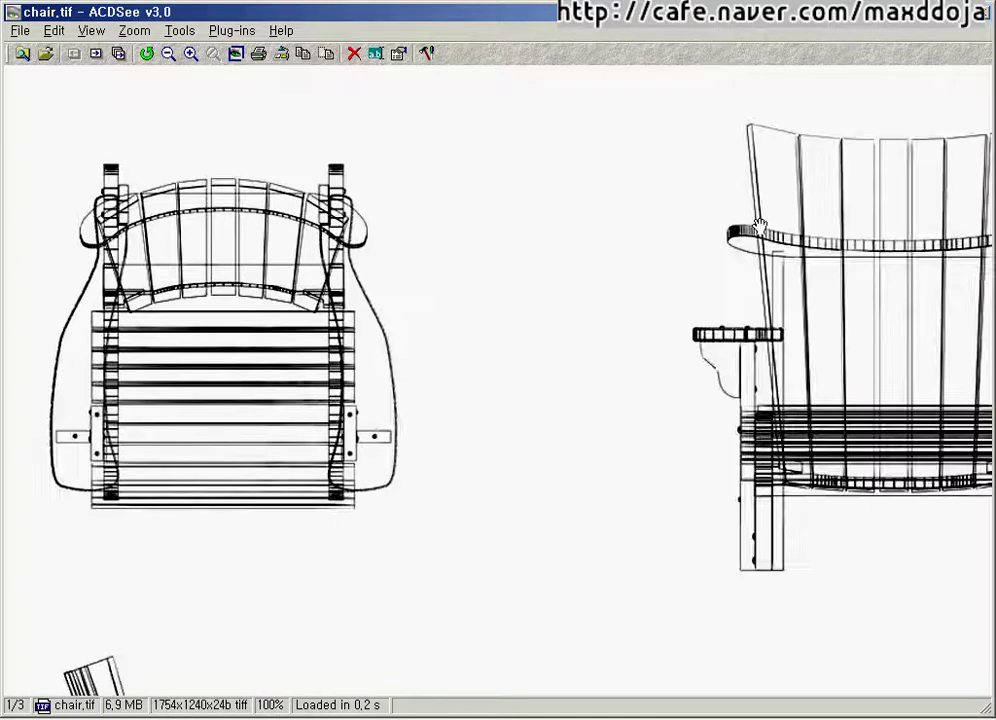
pyautogui.doubleClick(296, 193)
pyautogui.doubleClick(525, 369)
pyautogui.moveTo(705, 375); pyautogui.dragTo(314, 378)
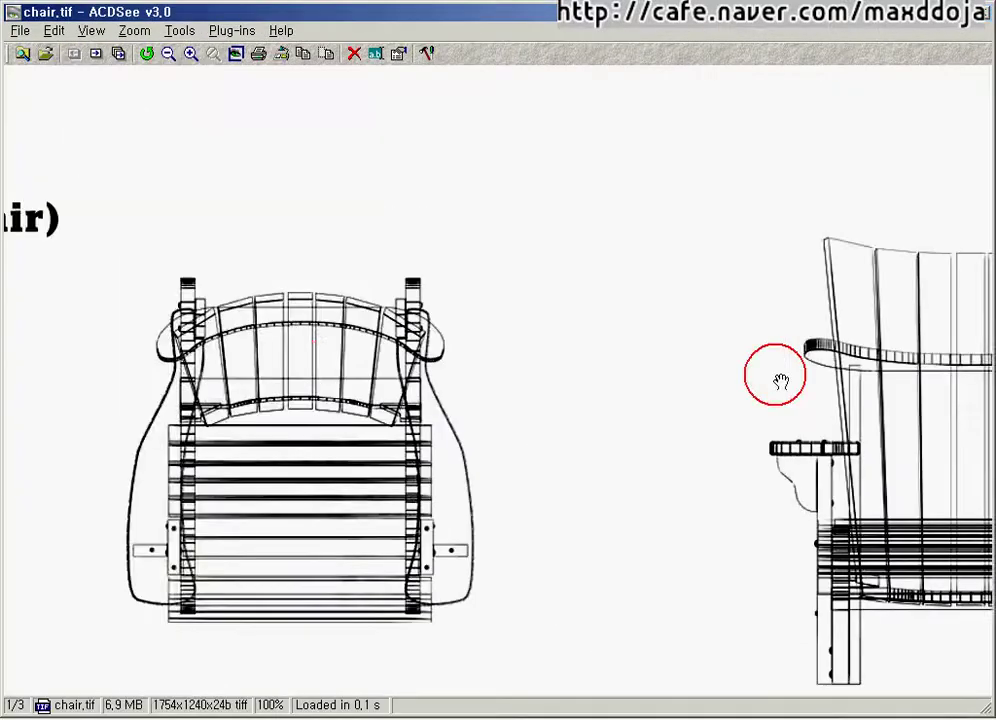
pyautogui.moveTo(780, 382); pyautogui.dragTo(358, 385)
pyautogui.moveTo(520, 378); pyautogui.dragTo(377, 359)
pyautogui.hotkey('ctrl', 'shift', 'd')
pyautogui.moveTo(620, 229)
pyautogui.mouseDown()
pyautogui.moveTo(633, 318)
pyautogui.moveTo(627, 527)
pyautogui.moveTo(671, 587)
pyautogui.moveTo(645, 260)
pyautogui.moveTo(585, 238)
pyautogui.mouseUp()
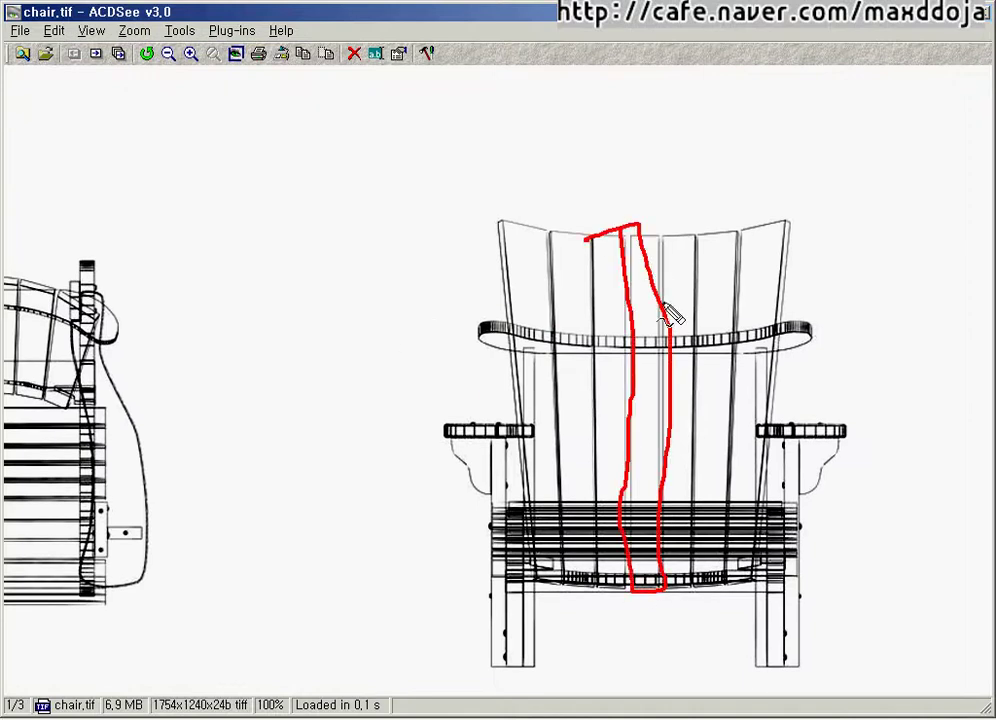
pyautogui.moveTo(662, 258); pyautogui.dragTo(674, 440)
pyautogui.moveTo(721, 260); pyautogui.dragTo(745, 428)
pyautogui.moveTo(776, 270); pyautogui.dragTo(733, 380)
pyautogui.moveTo(615, 258); pyautogui.dragTo(620, 450)
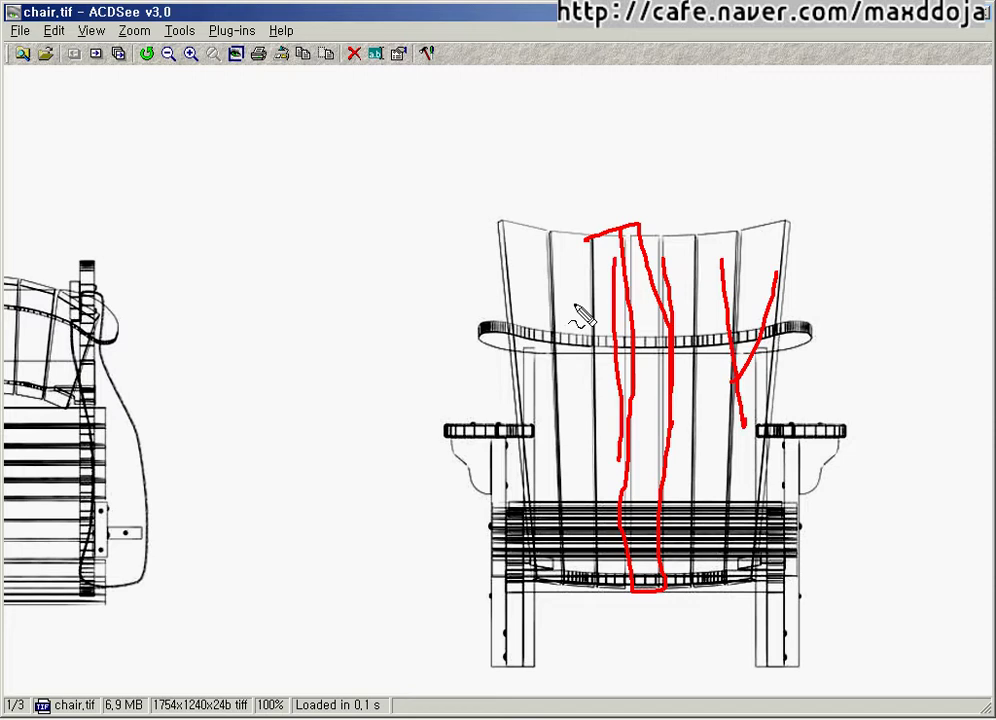
pyautogui.moveTo(570, 298); pyautogui.dragTo(566, 443)
pyautogui.moveTo(519, 279); pyautogui.dragTo(546, 466)
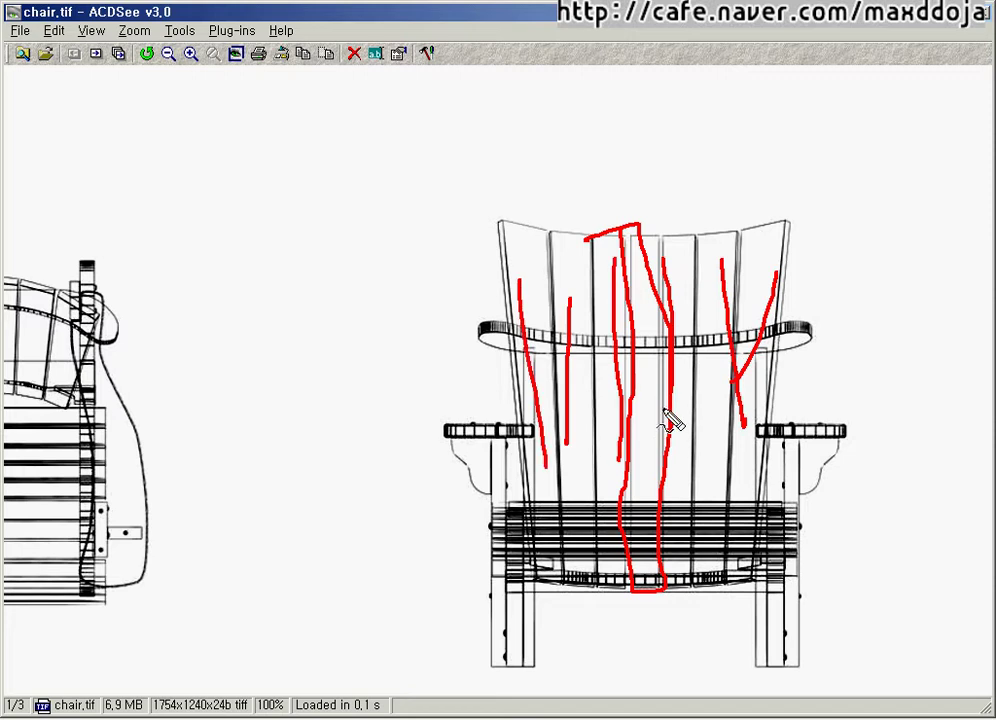
pyautogui.press('Escape')
# Step: Switch back to 3ds Max and draw a tall rectangle about 611 by 39 mm midway between the back posts
pyautogui.hotkey('alt', 'Tab')
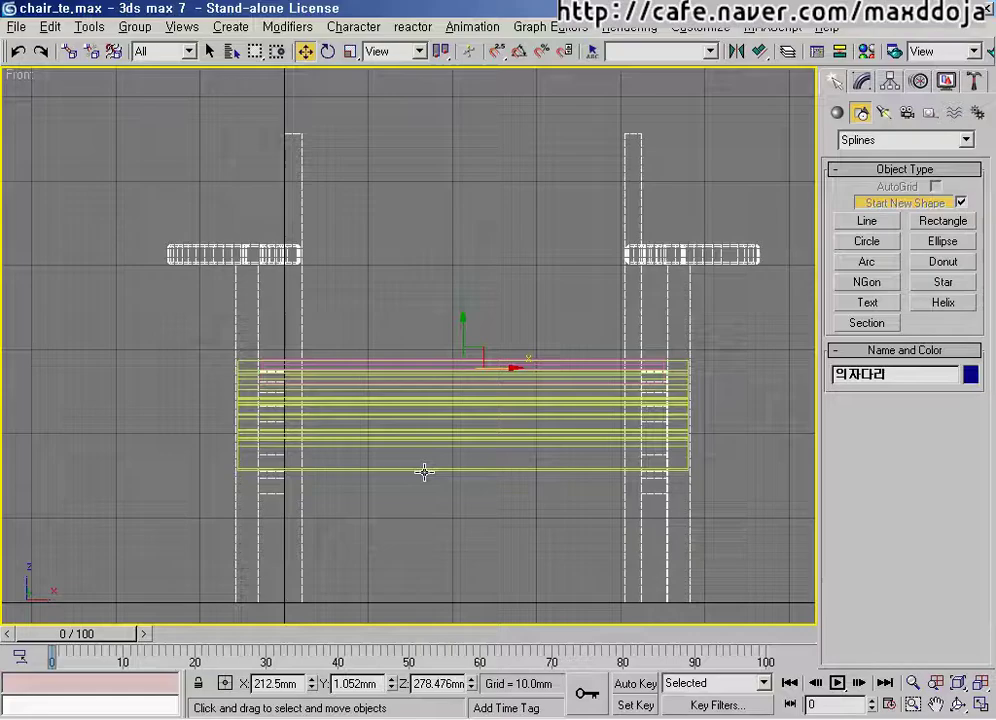
pyautogui.scroll(-3, 465, 347)
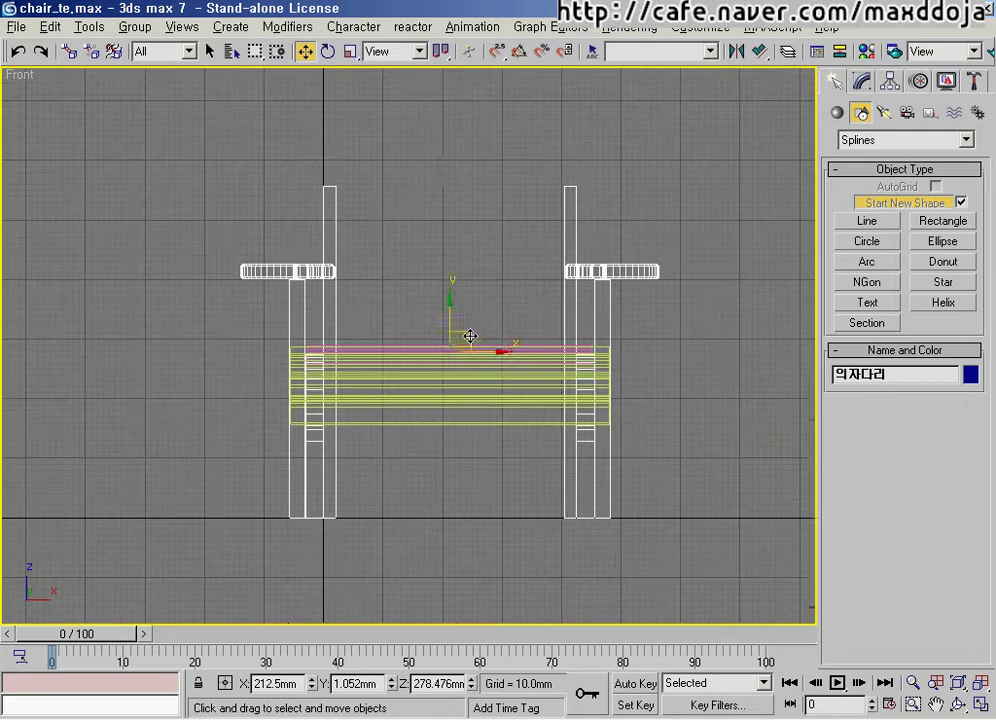
pyautogui.click(942, 221)
pyautogui.moveTo(440, 137); pyautogui.dragTo(463, 501)
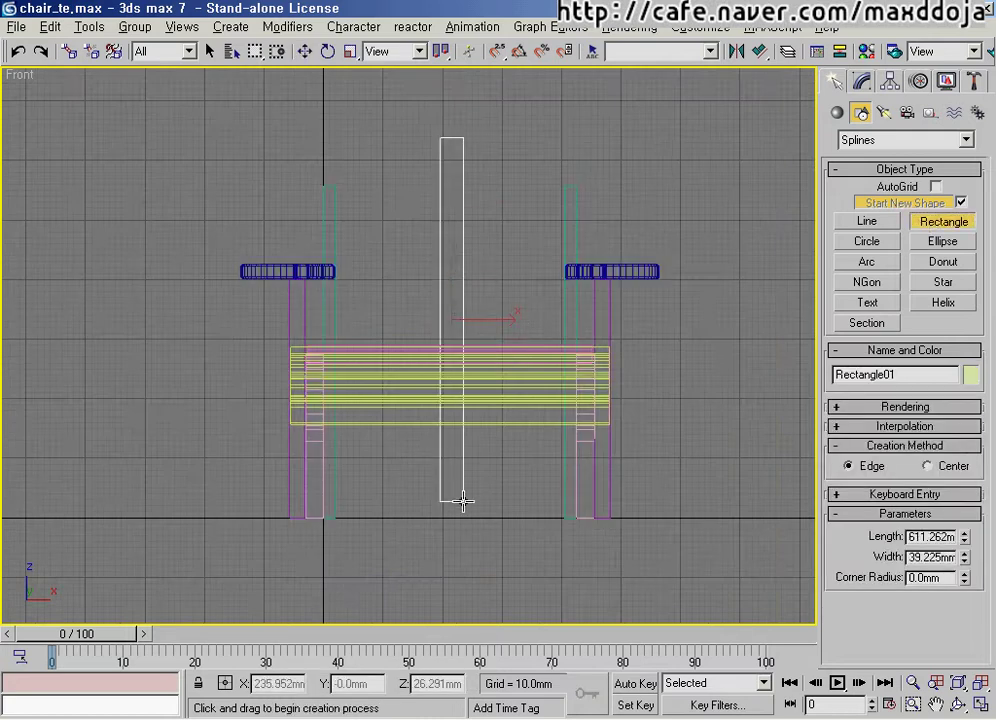
pyautogui.moveTo(401, 382); pyautogui.dragTo(391, 393, button='middle')
# Step: Set the rectangle's length to 600 mm and its width to 50 mm
pyautogui.click(862, 81)
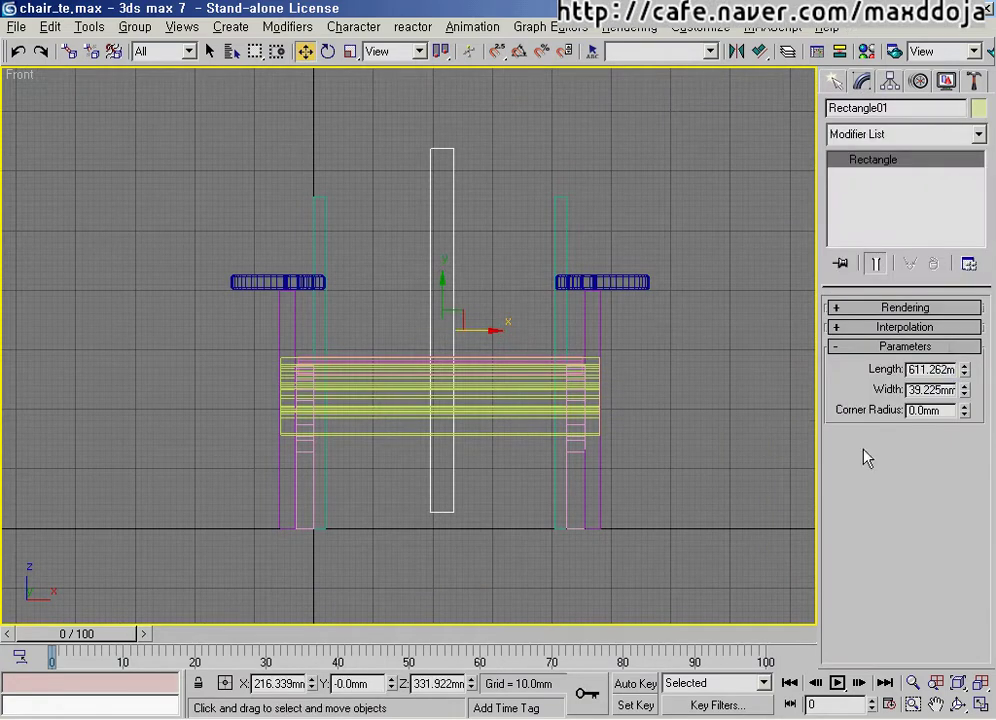
pyautogui.doubleClick(948, 369)
pyautogui.write('600')
pyautogui.press('Tab')
pyautogui.write('1')
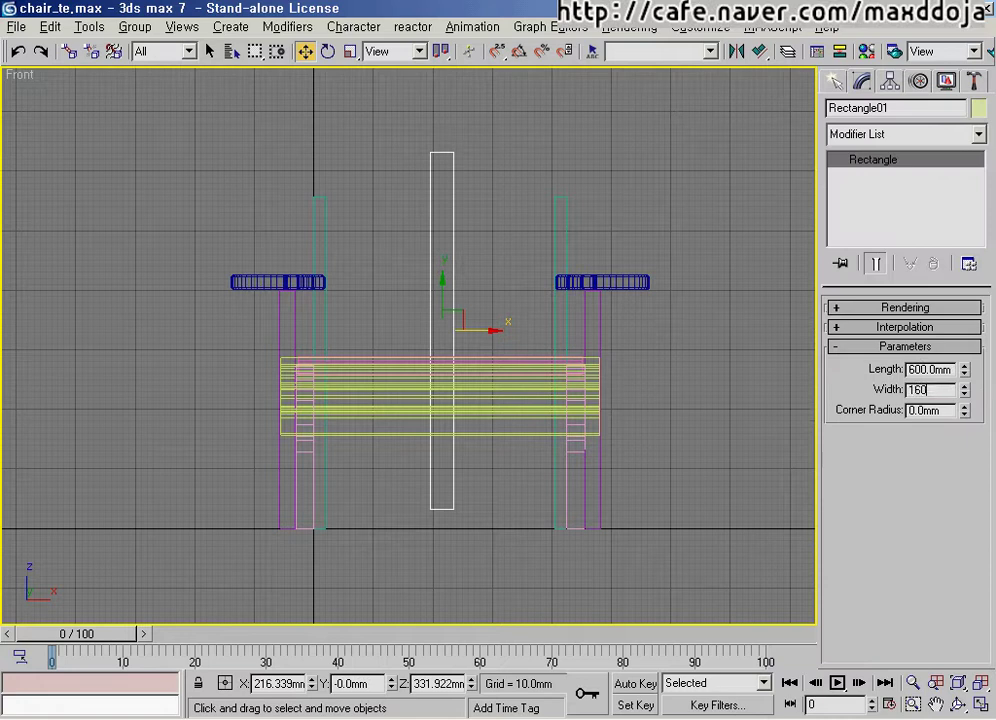
pyautogui.write('60')
pyautogui.press('Return')
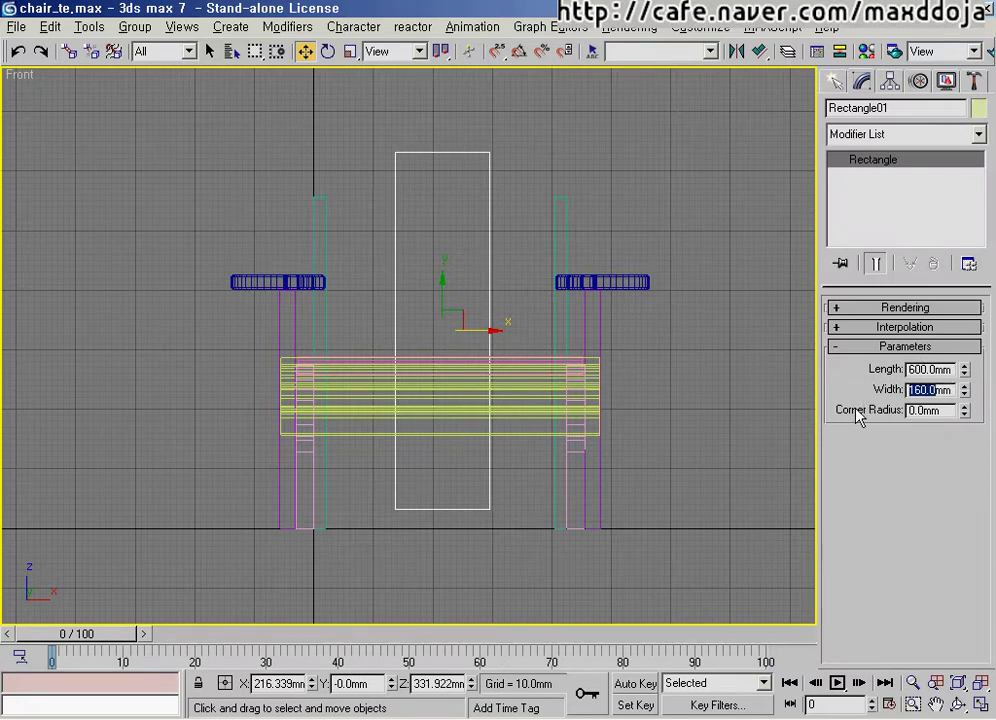
pyautogui.write('50')
pyautogui.press('Return')
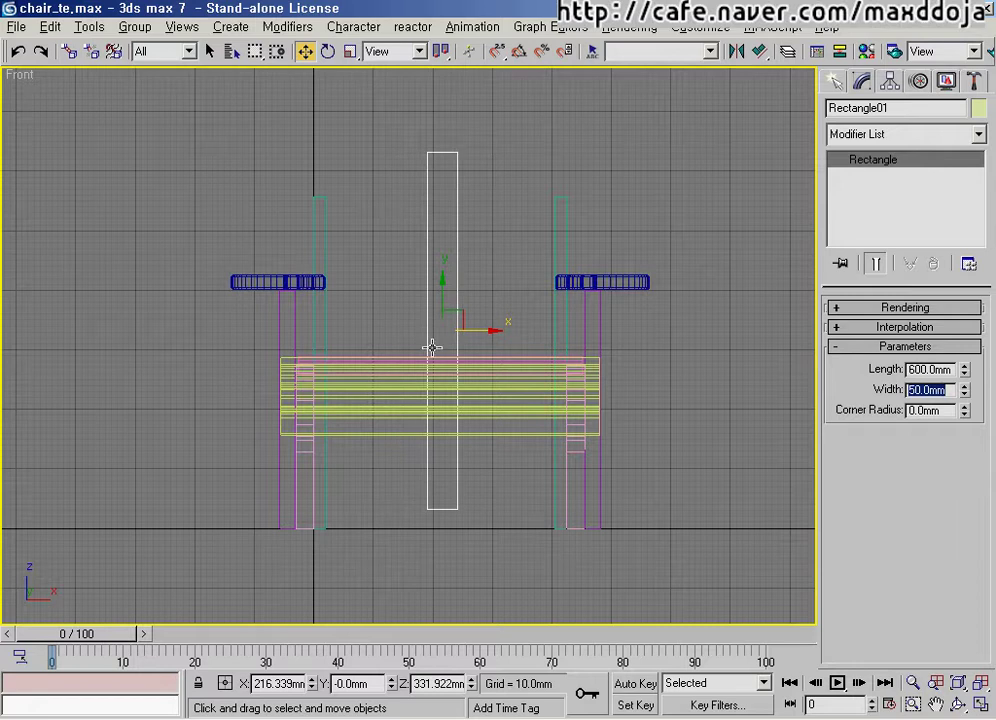
# Step: Raise the rectangle about 110 mm and align it center to center with the seat slats (Line03) on the X position only
pyautogui.moveTo(448, 353); pyautogui.dragTo(463, 372, button='middle')
pyautogui.moveTo(478, 339); pyautogui.dragTo(471, 263)
pyautogui.click(759, 55)
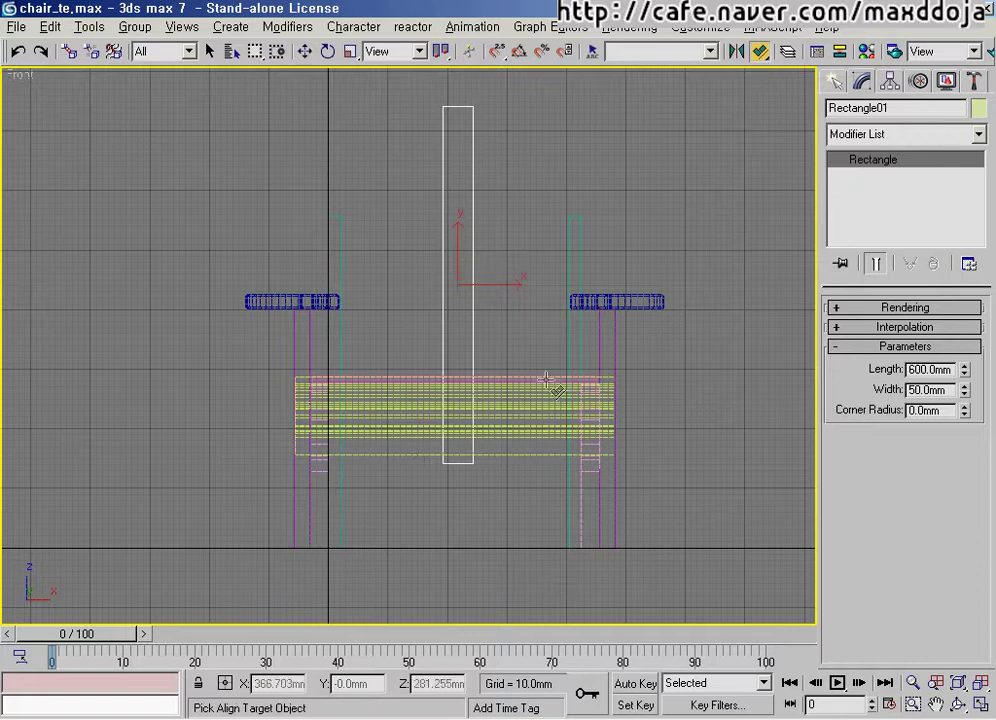
pyautogui.click(428, 438)
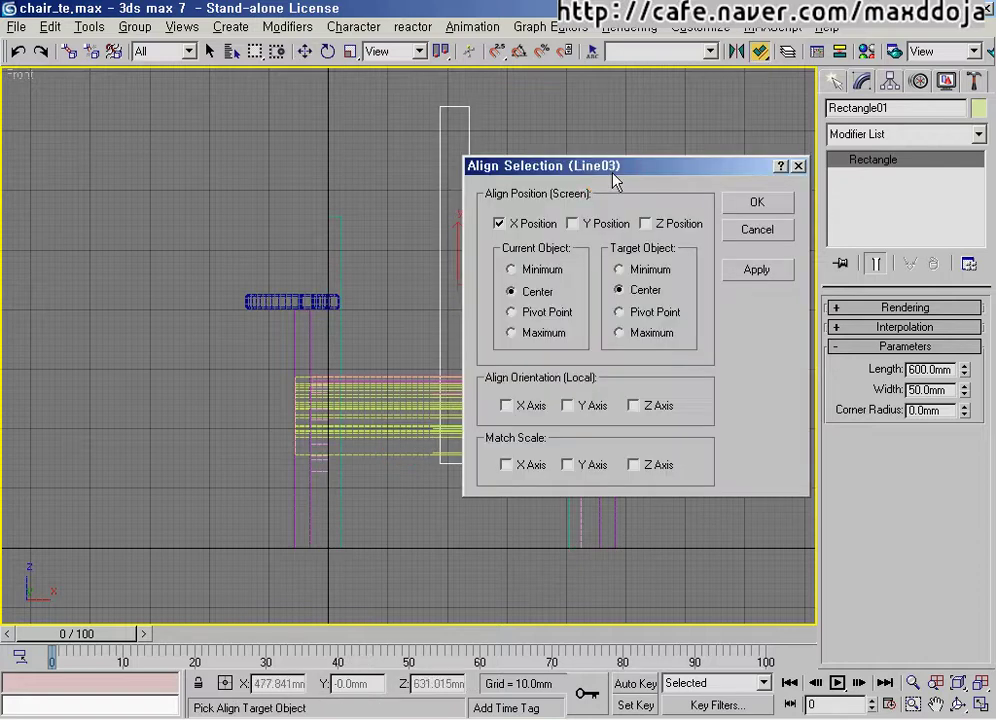
pyautogui.moveTo(611, 168); pyautogui.dragTo(771, 188)
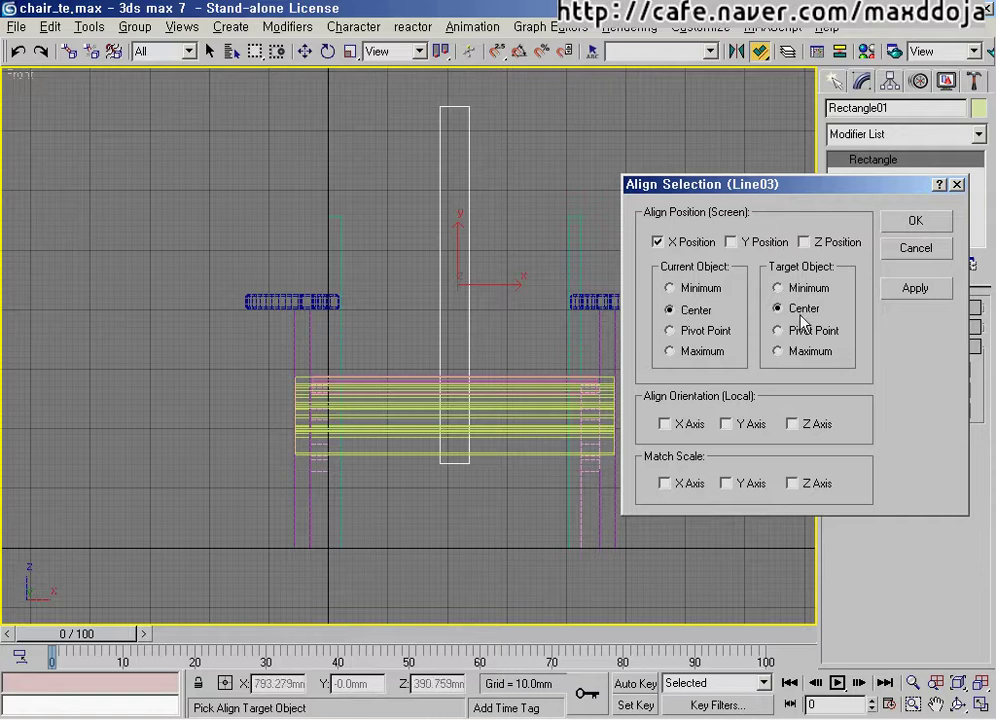
pyautogui.click(916, 223)
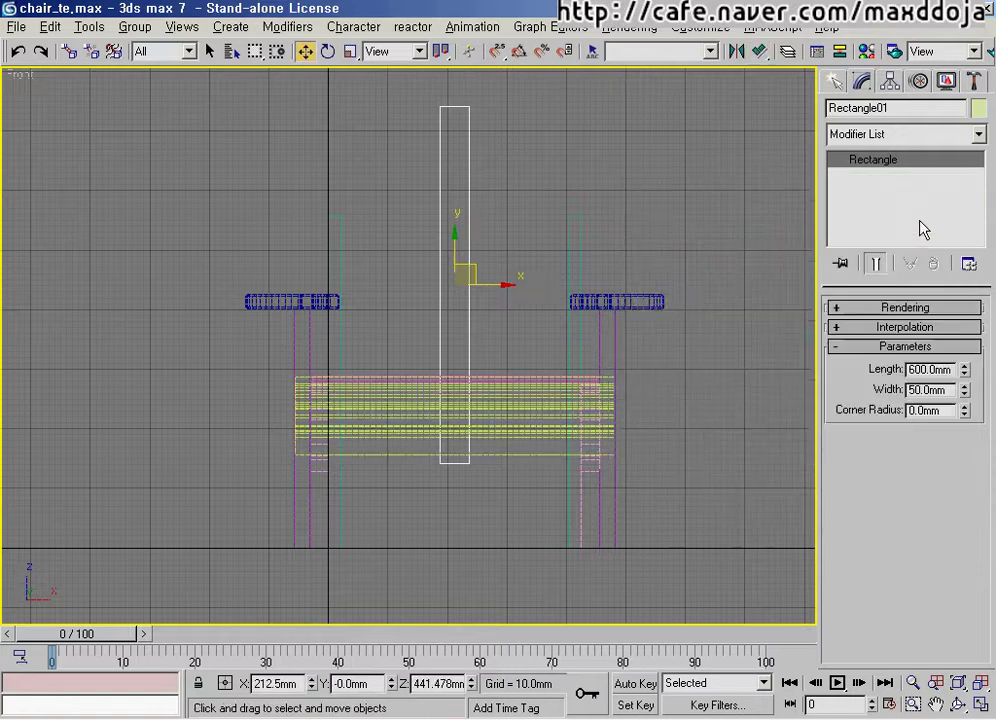
pyautogui.moveTo(455, 330); pyautogui.dragTo(470, 359, button='middle')
pyautogui.scroll(2, 470, 368)
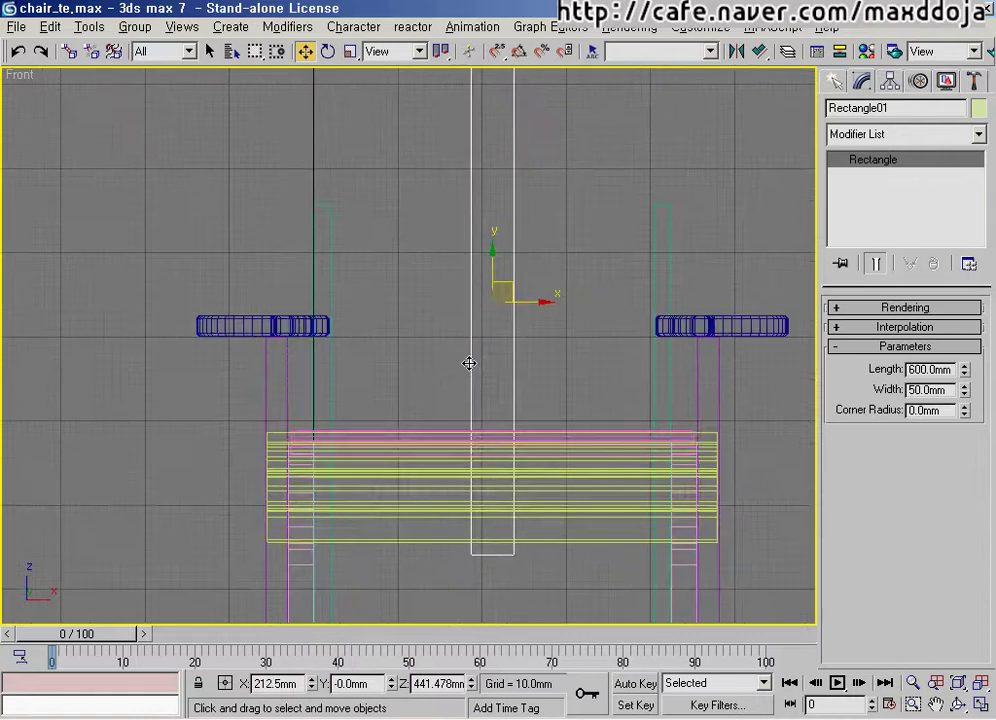
# Step: Switch to ACDSee and examine how low the centre backrest slat's bottom end sits relative to the legs in the front view
pyautogui.scroll(-4, 470, 359)
pyautogui.hotkey('alt', 'Tab')
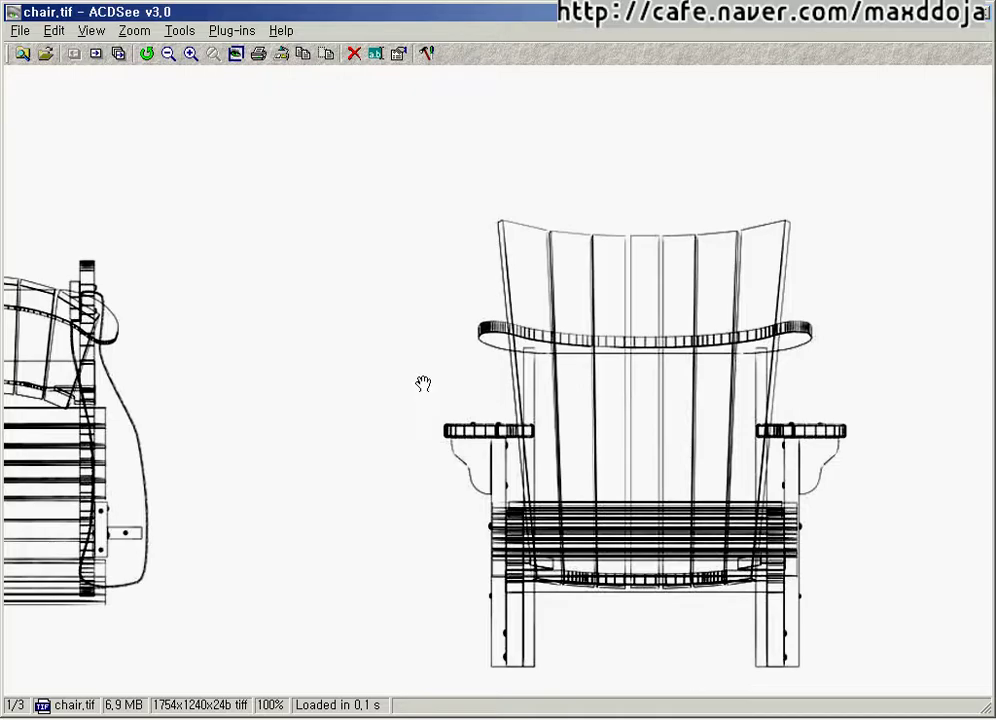
pyautogui.moveTo(656, 544); pyautogui.dragTo(547, 393)
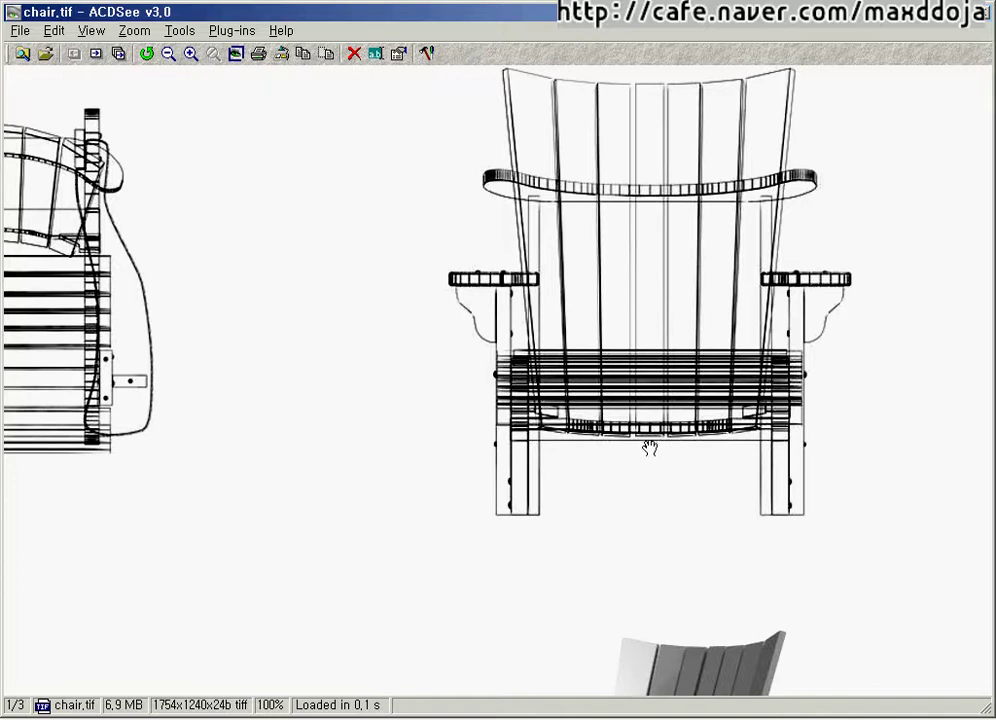
pyautogui.moveTo(635, 434); pyautogui.dragTo(657, 435)
pyautogui.moveTo(541, 443); pyautogui.dragTo(542, 507)
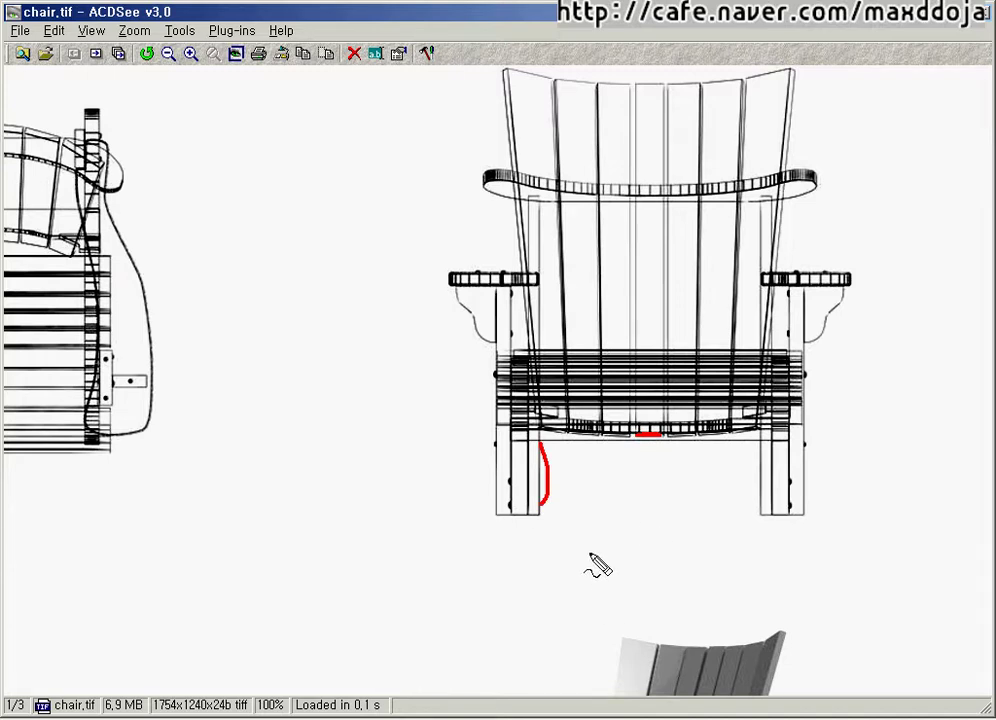
pyautogui.press('Escape')
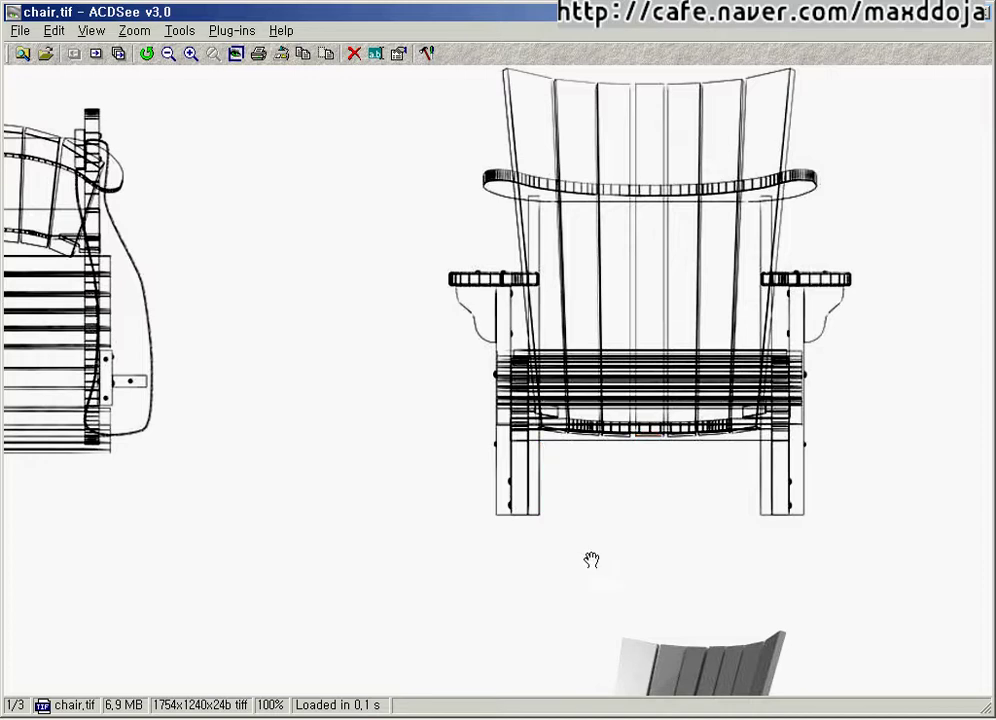
# Step: Switch back to 3ds Max and lower the centre slat rectangle about 14 mm
pyautogui.click(372, 718)
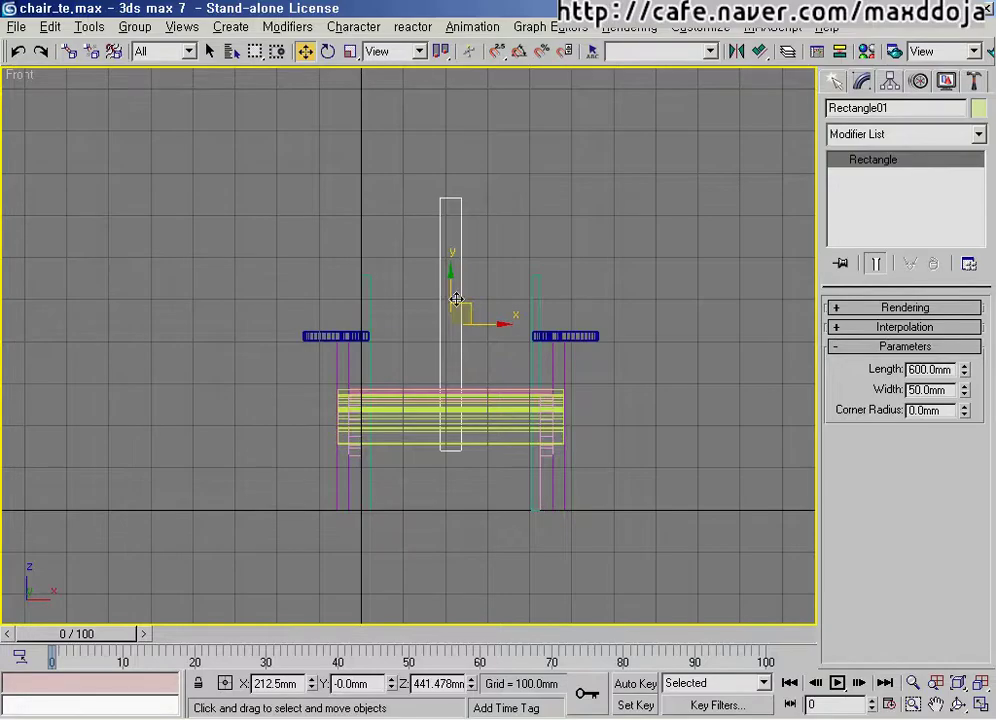
pyautogui.moveTo(447, 290); pyautogui.dragTo(447, 295)
pyautogui.moveTo(418, 356)
pyautogui.mouseDown(button='middle')
pyautogui.moveTo(404, 375)
pyautogui.moveTo(434, 356)
pyautogui.moveTo(417, 359)
pyautogui.mouseUp(button='middle')
pyautogui.scroll(3, 444, 364)
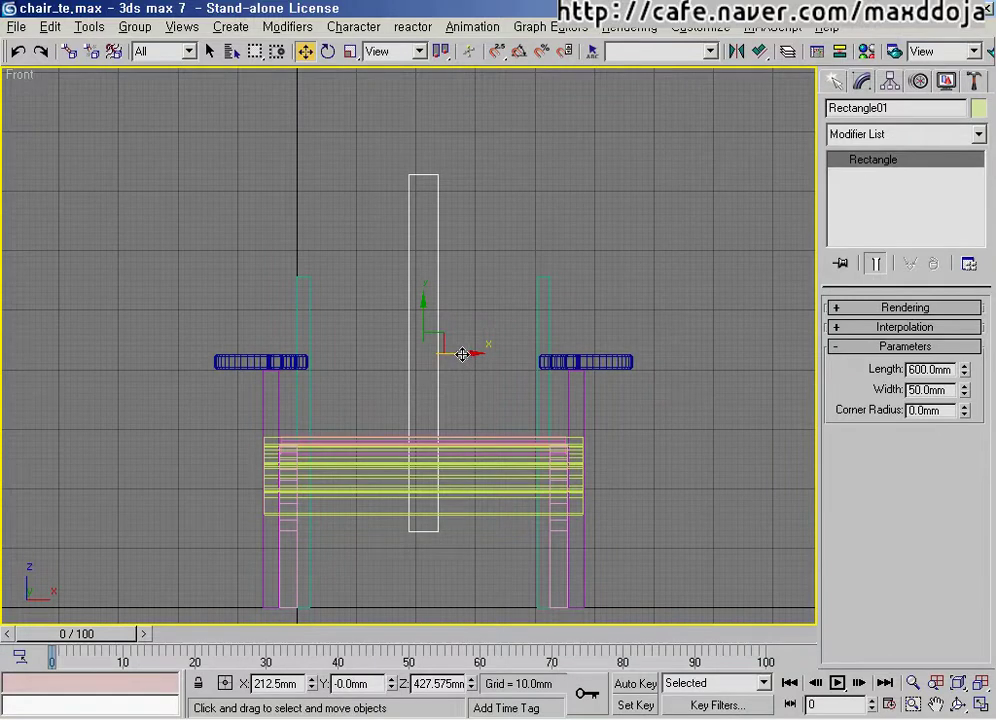
# Step: Clone the slat rectangle along positive X as three instances about 52 mm apart and select all four rectangles
pyautogui.keyDown('shift'); pyautogui.moveTo(451, 349); pyautogui.dragTo(492, 354); pyautogui.keyUp('shift')
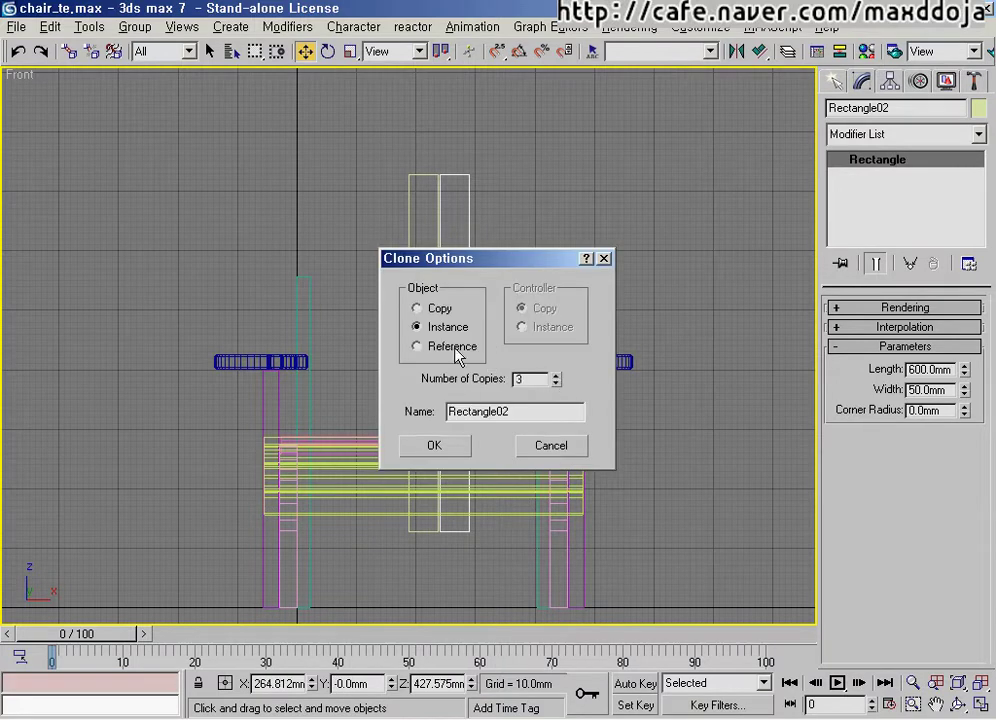
pyautogui.click(429, 447)
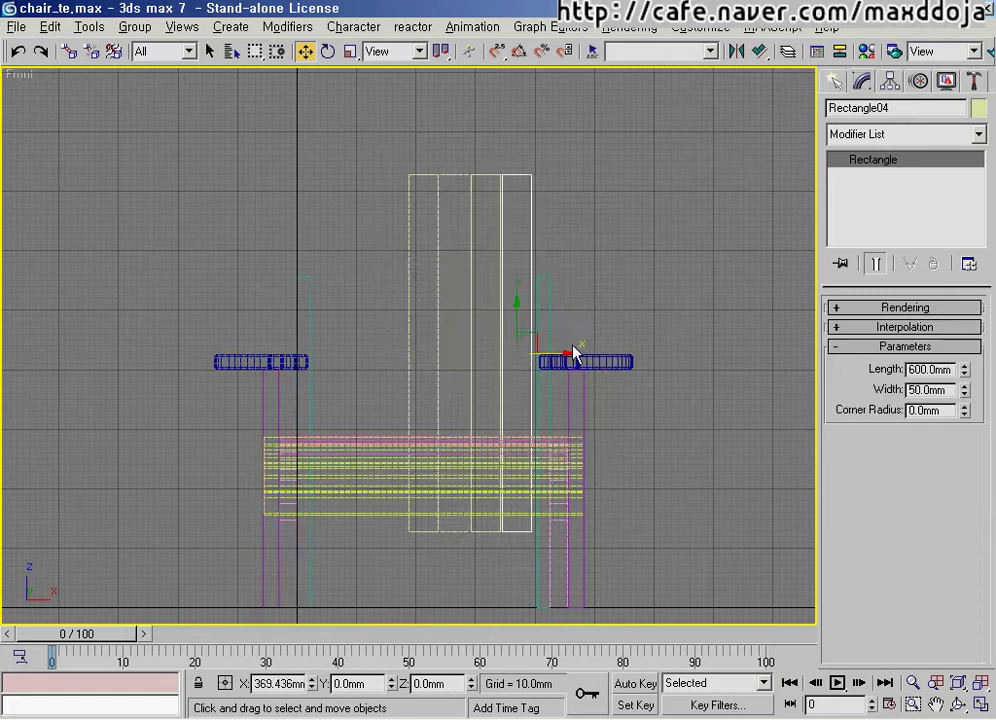
pyautogui.moveTo(520, 413); pyautogui.dragTo(512, 429, button='middle')
pyautogui.click(581, 234)
pyautogui.moveTo(580, 233); pyautogui.dragTo(339, 157)
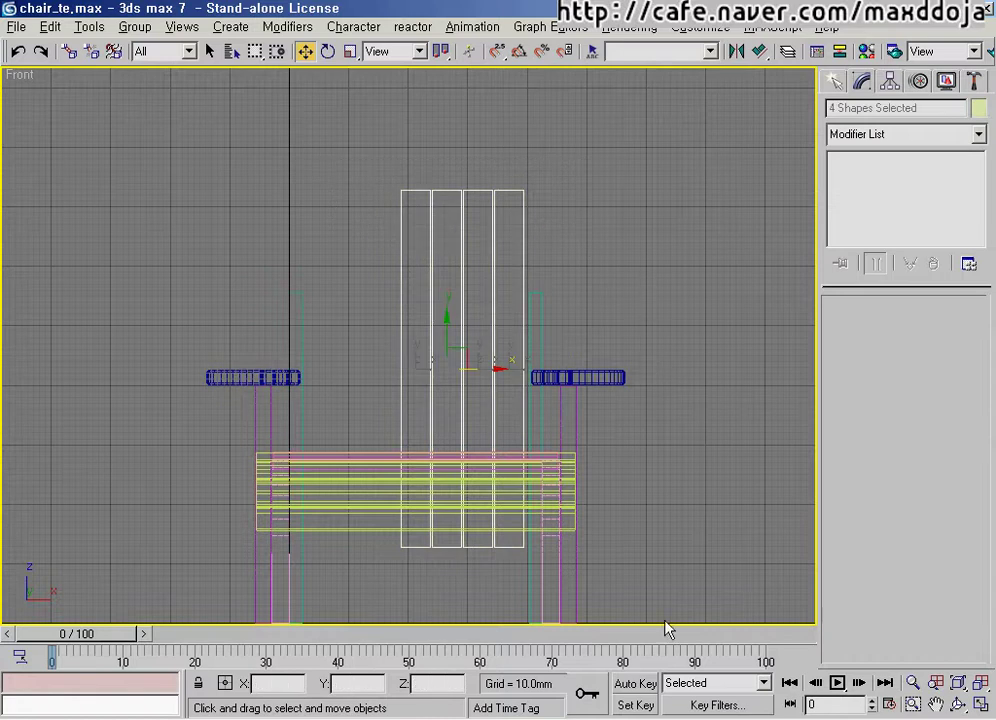
# Step: Switch to ACDSee and compare the spacing of the slats' lower and upper ends on one side of the backrest
pyautogui.hotkey('alt', 'Tab')
pyautogui.moveTo(603, 214); pyautogui.dragTo(612, 302)
pyautogui.hotkey('ctrl', 'shift', 'd')
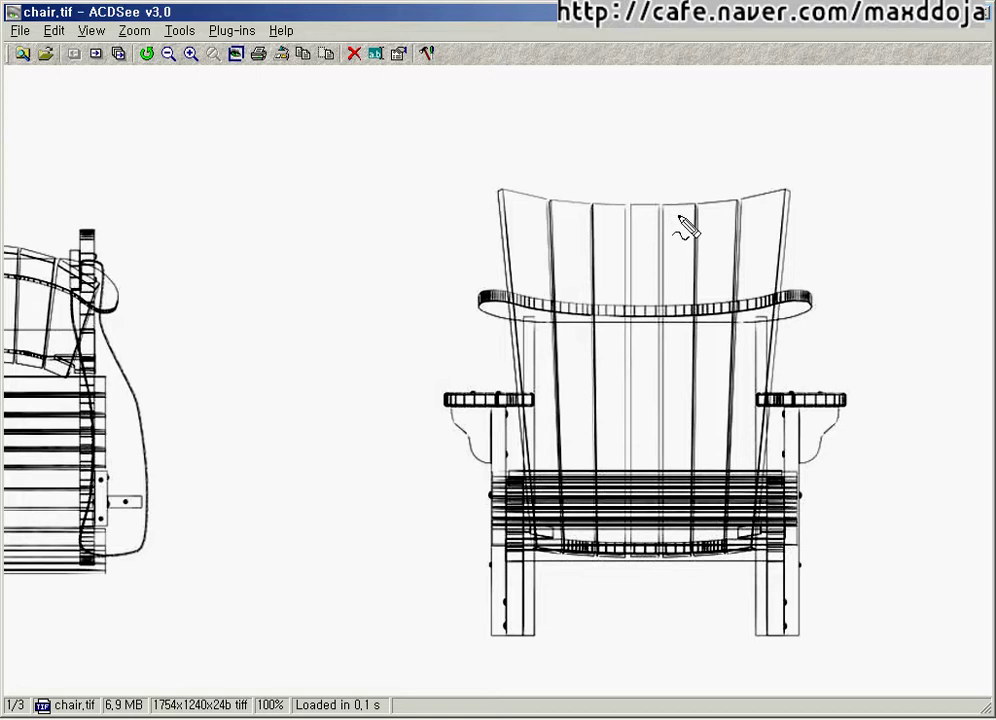
pyautogui.moveTo(677, 213)
pyautogui.mouseDown()
pyautogui.moveTo(686, 208)
pyautogui.moveTo(677, 214)
pyautogui.mouseUp()
pyautogui.moveTo(647, 201); pyautogui.dragTo(647, 216)
pyautogui.moveTo(628, 553); pyautogui.dragTo(753, 548)
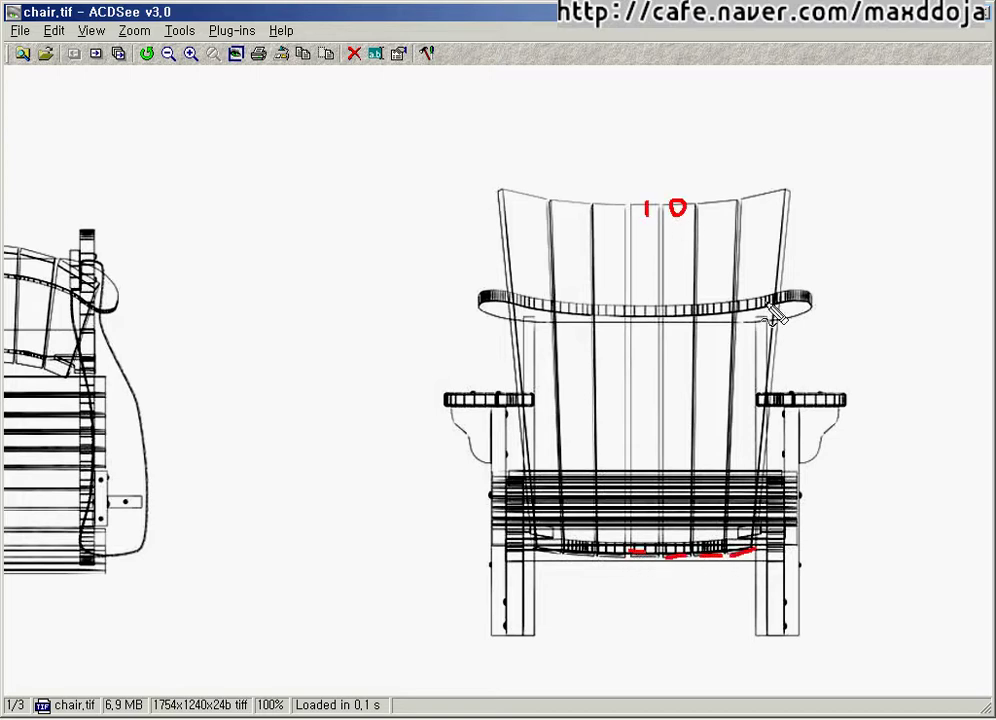
pyautogui.moveTo(700, 207); pyautogui.dragTo(783, 187)
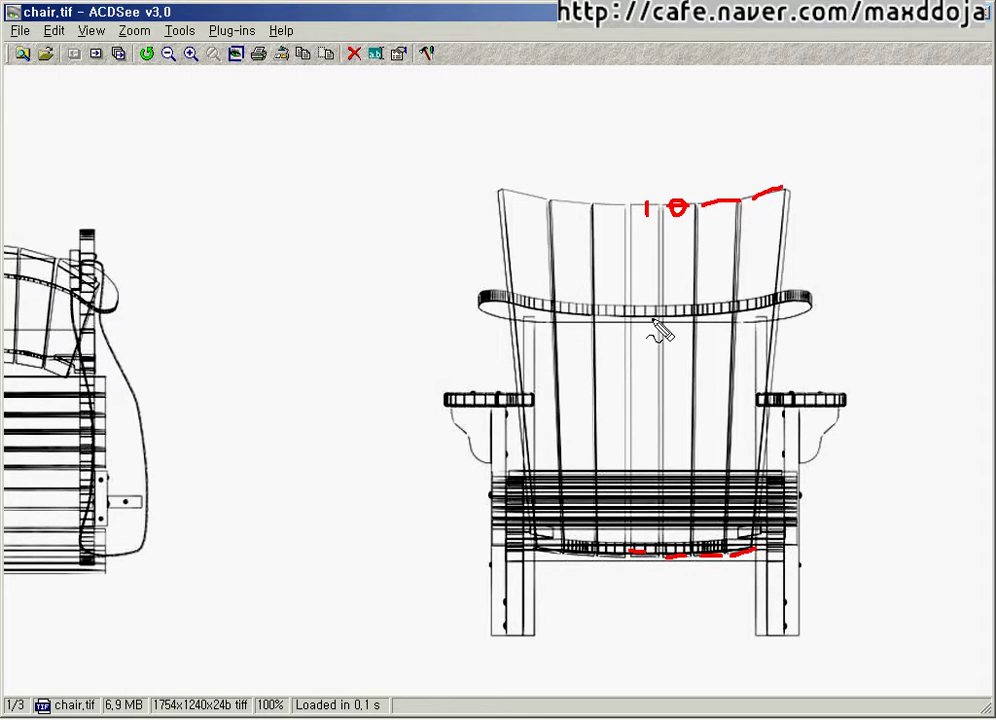
pyautogui.press('Escape')
# Step: Switch back to 3ds Max and apply an Edit Spline modifier to the four selected rectangles
pyautogui.hotkey('alt', 'Tab')
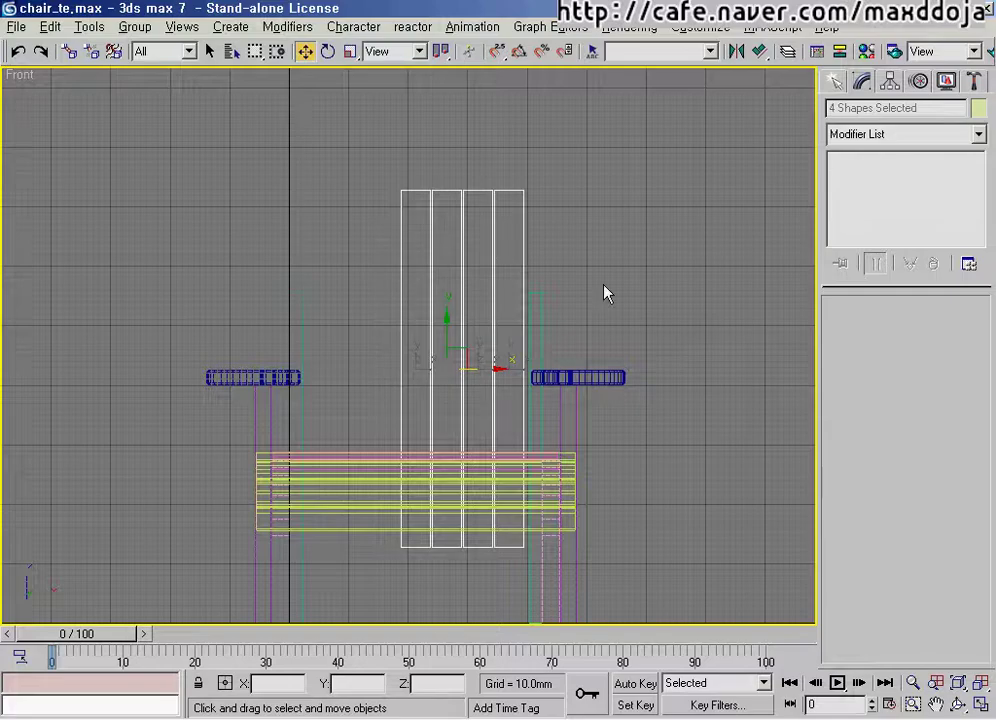
pyautogui.click(978, 134)
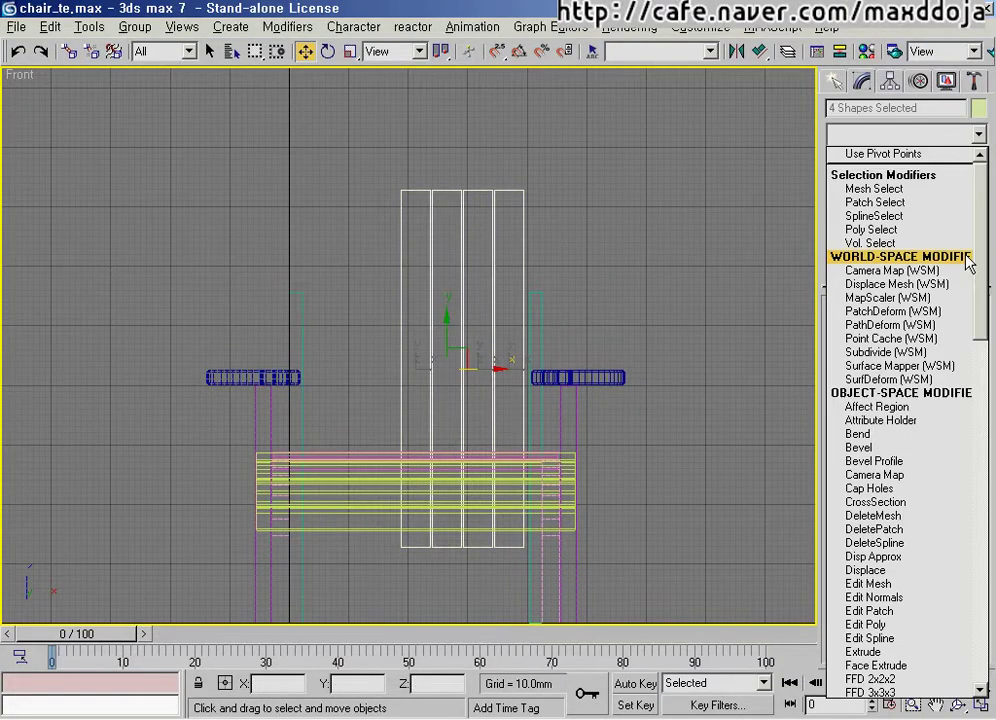
pyautogui.scroll(-12, 960, 260)
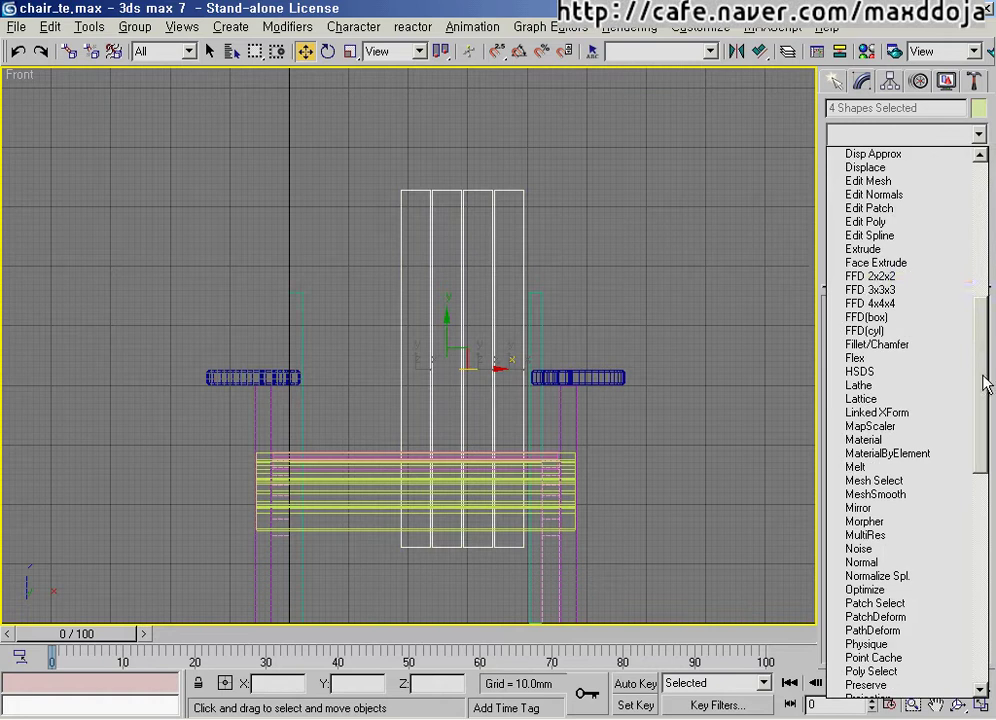
pyautogui.click(897, 240)
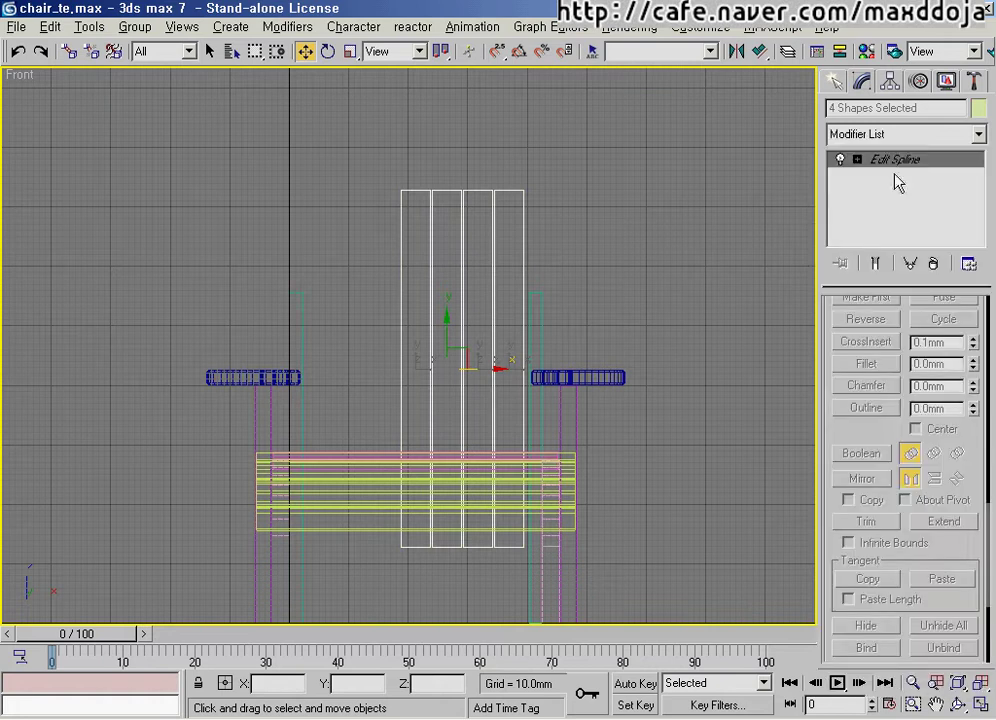
# Step: Convert all vertices of the four slat rectangles to the Corner type
pyautogui.click(857, 159)
pyautogui.click(893, 175)
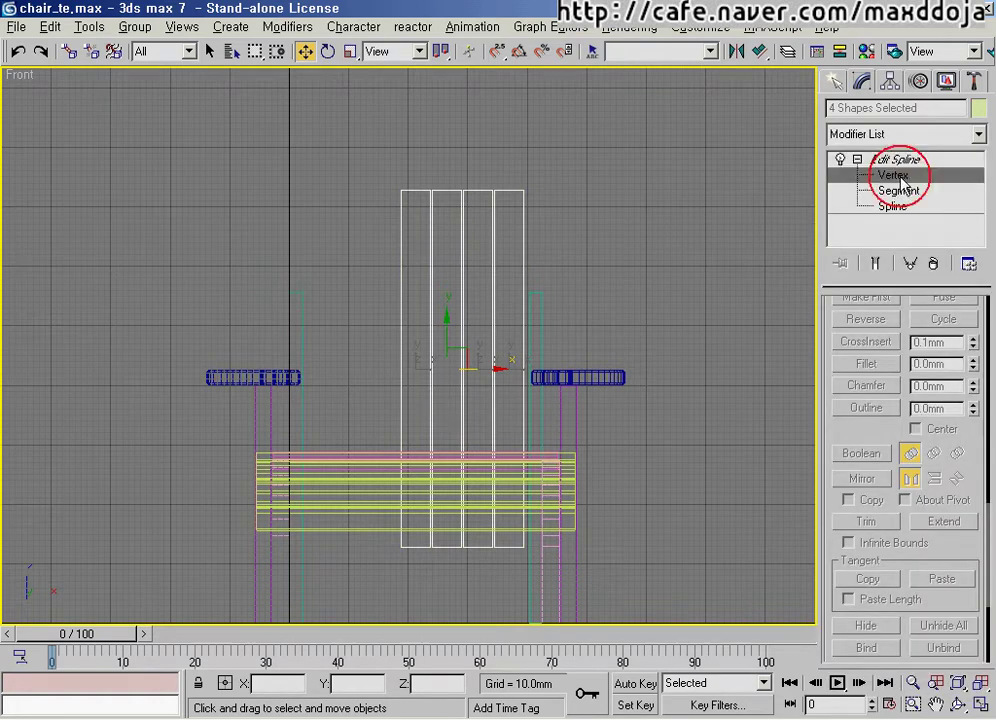
pyautogui.moveTo(345, 132); pyautogui.dragTo(620, 612)
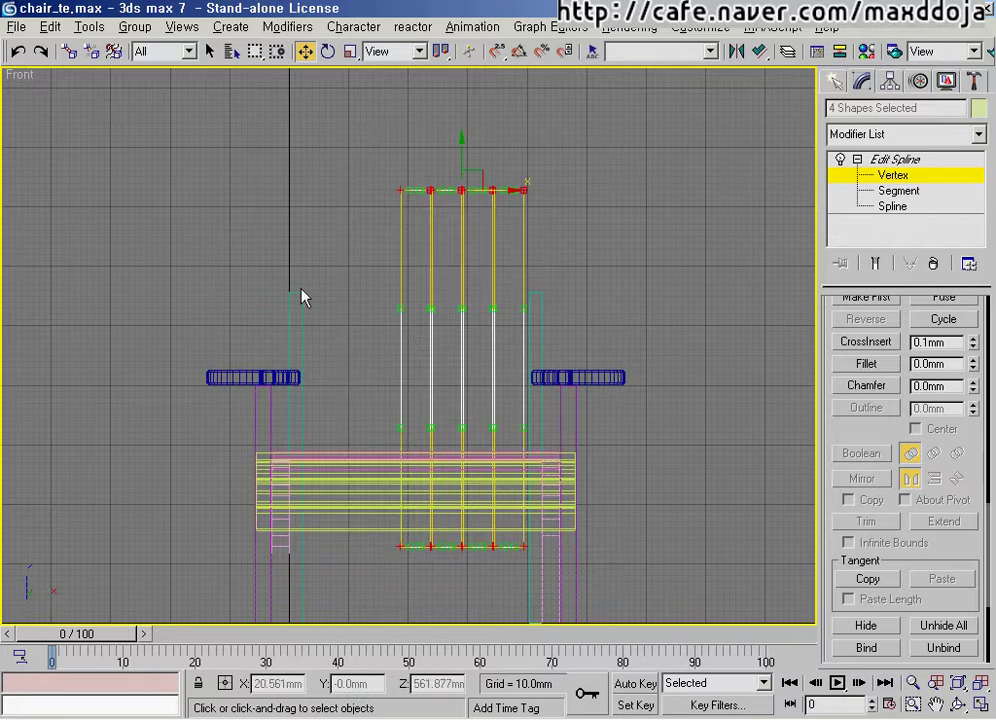
pyautogui.rightClick(447, 212)
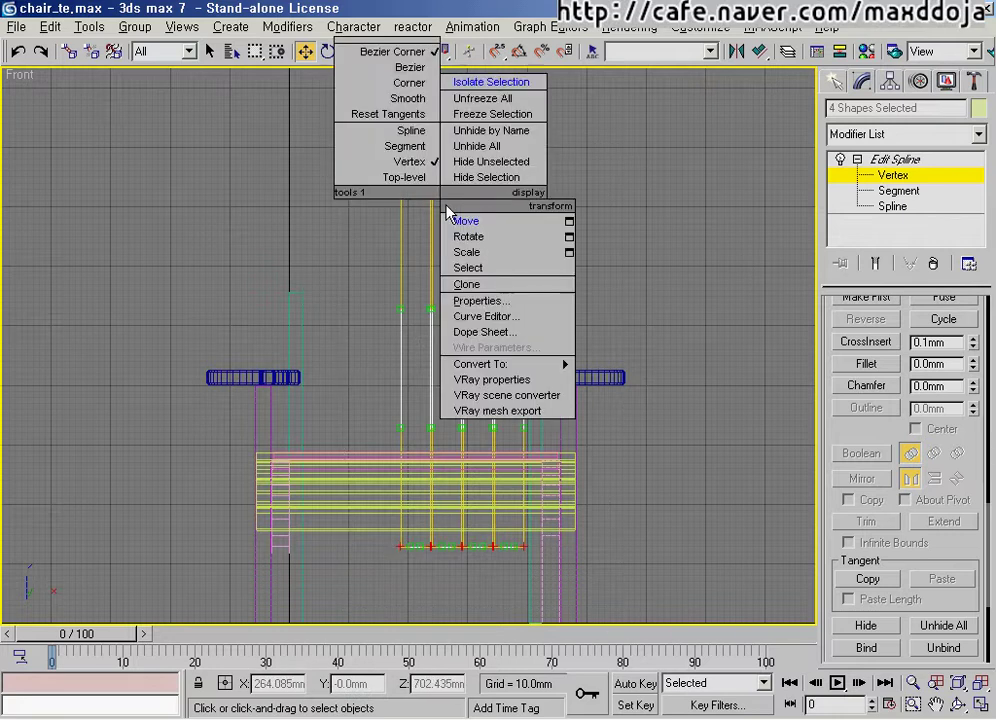
pyautogui.click(406, 84)
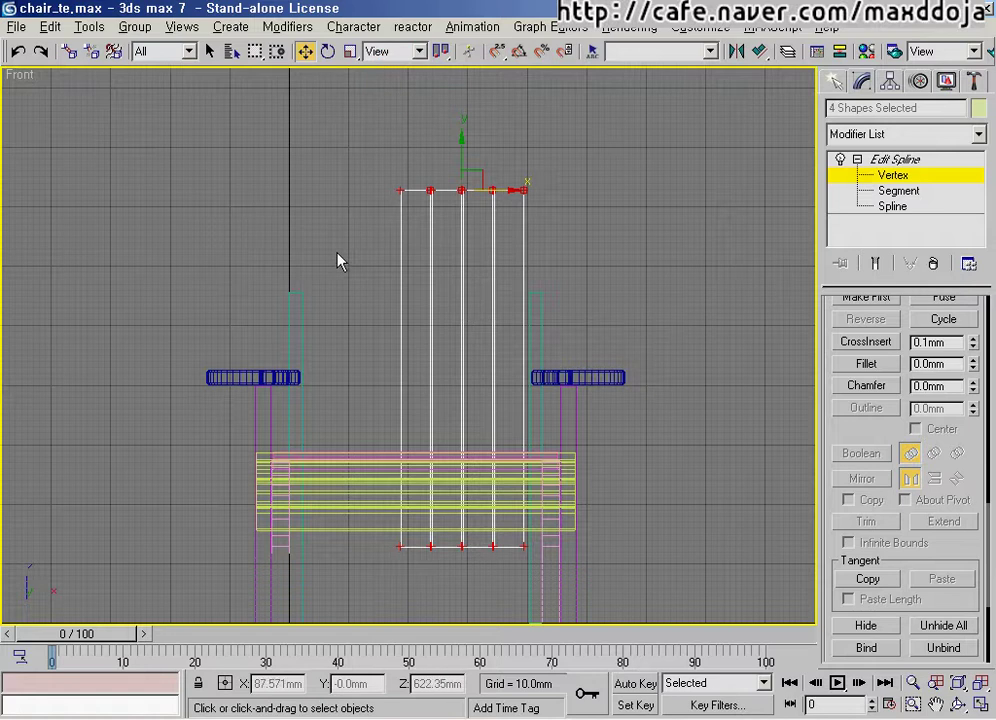
# Step: Offset the second slat's outer upper vertex and all upper vertices of the third and fourth slats 17 mm along X
pyautogui.moveTo(375, 256)
pyautogui.mouseDown(button='middle')
pyautogui.moveTo(348, 295)
pyautogui.moveTo(373, 290)
pyautogui.moveTo(358, 262)
pyautogui.mouseUp(button='middle')
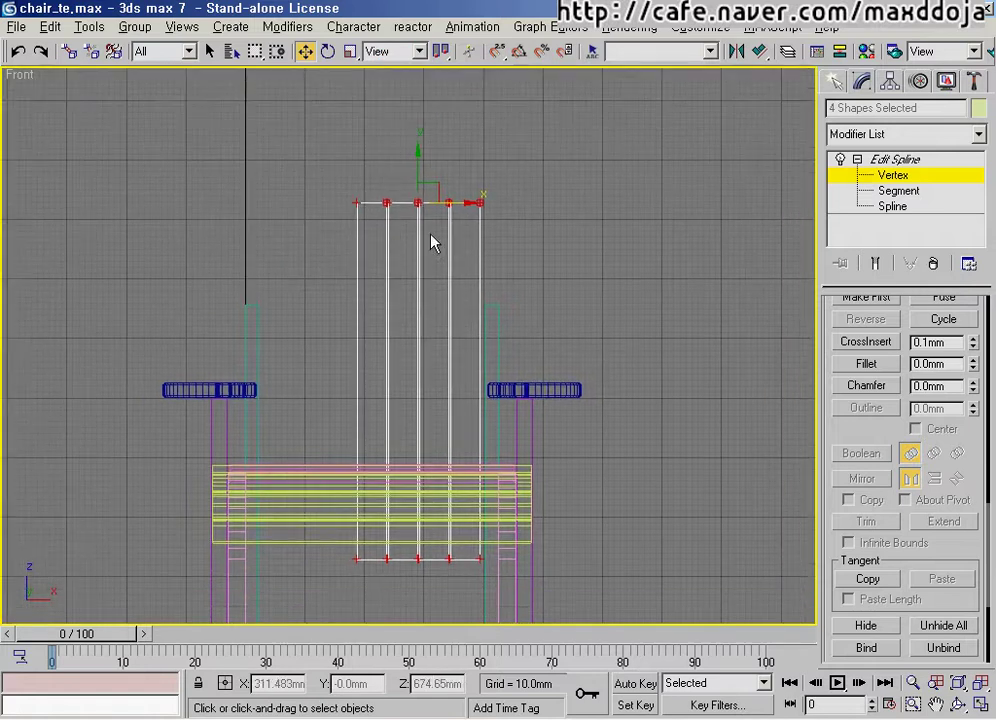
pyautogui.moveTo(431, 233); pyautogui.dragTo(431, 245, button='middle')
pyautogui.moveTo(536, 247); pyautogui.dragTo(392, 188)
pyautogui.scroll(5, 414, 256)
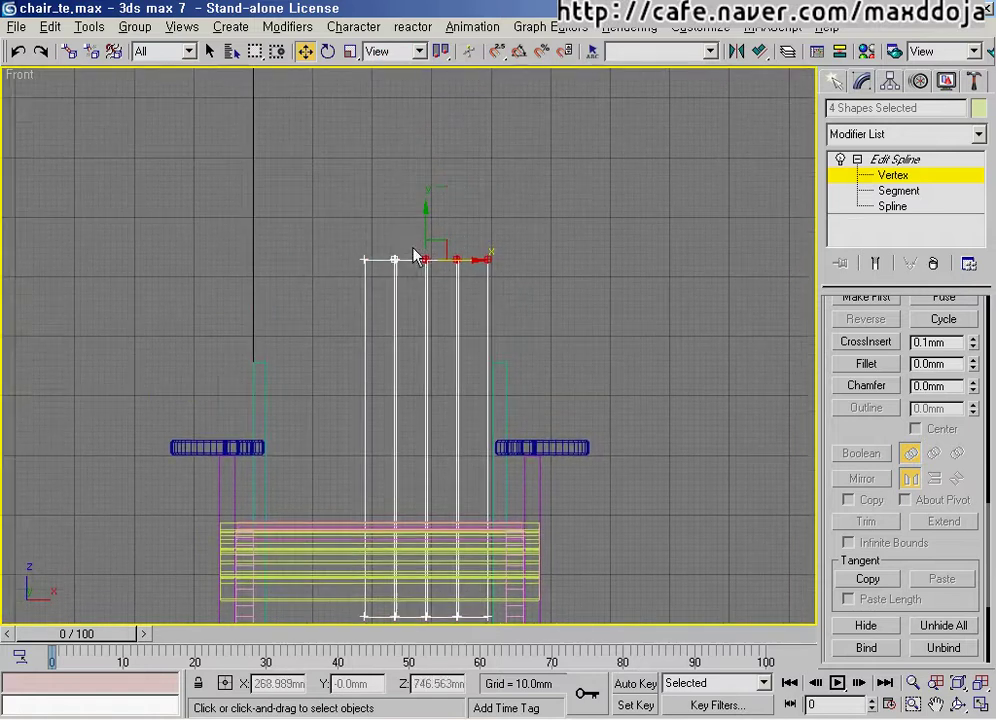
pyautogui.moveTo(435, 251); pyautogui.dragTo(454, 349, button='middle')
pyautogui.moveTo(438, 247); pyautogui.dragTo(709, 378)
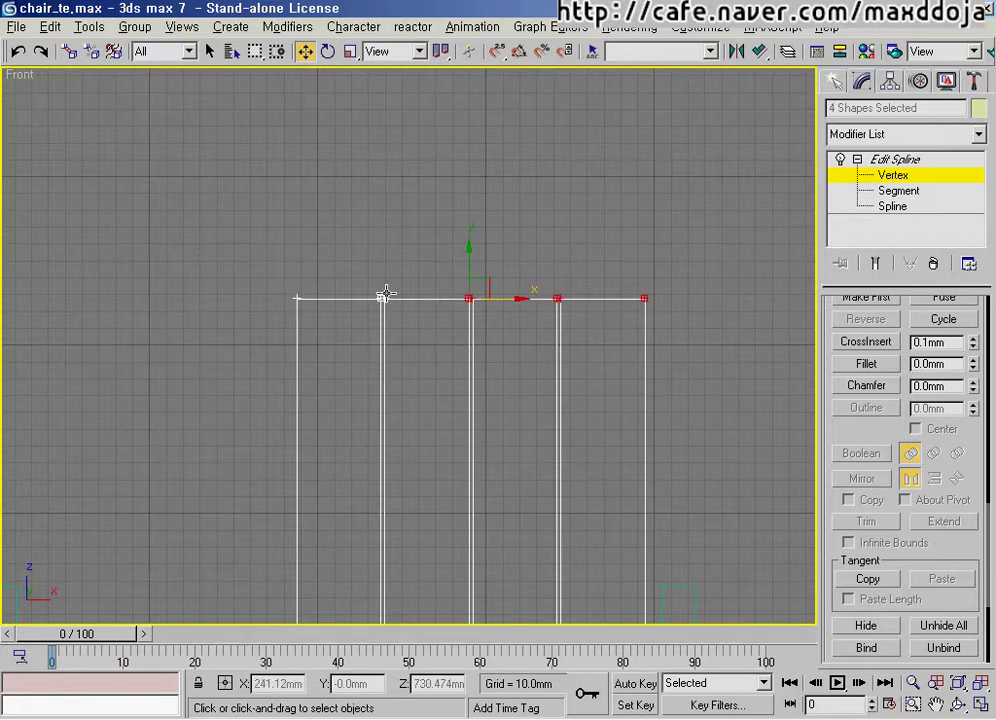
pyautogui.moveTo(429, 249); pyautogui.dragTo(709, 349)
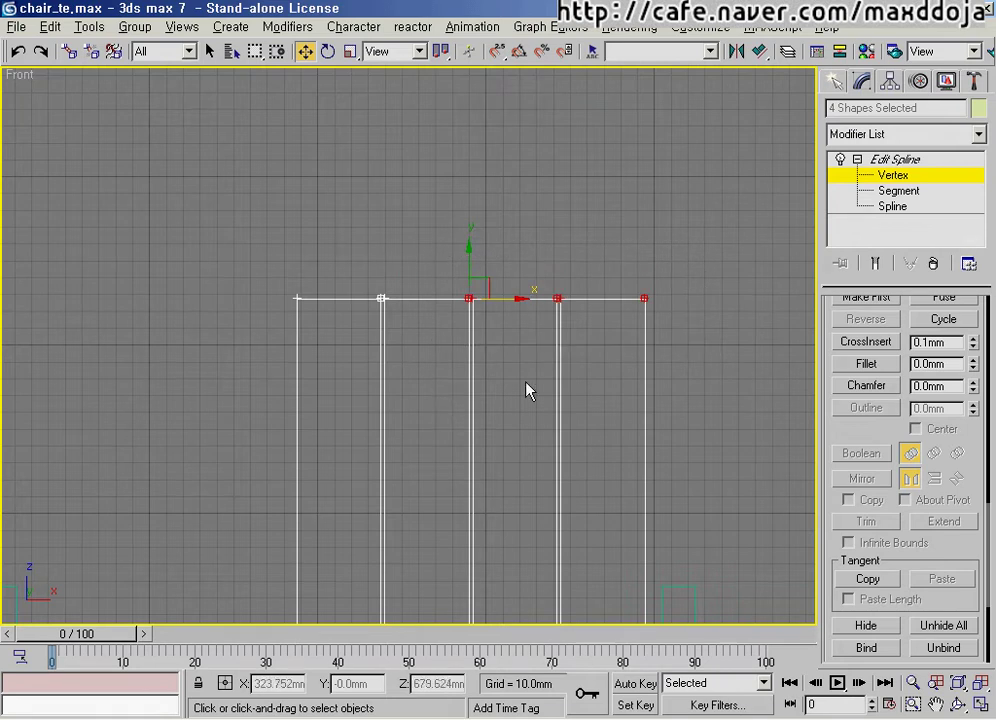
pyautogui.moveTo(517, 337); pyautogui.dragTo(456, 265, button='middle')
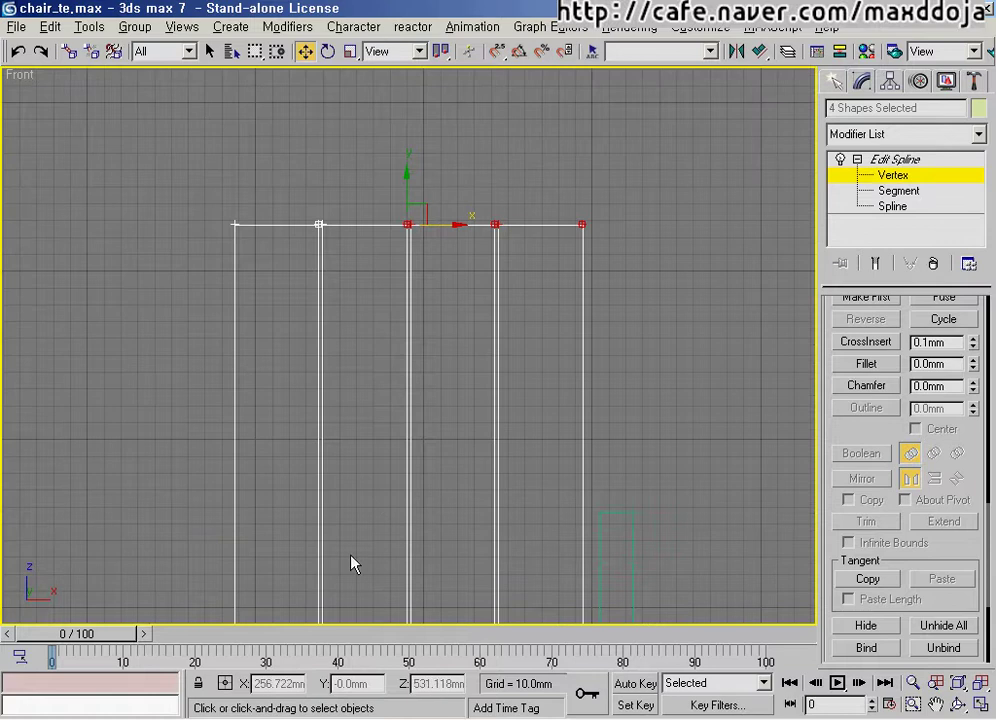
pyautogui.click(227, 684)
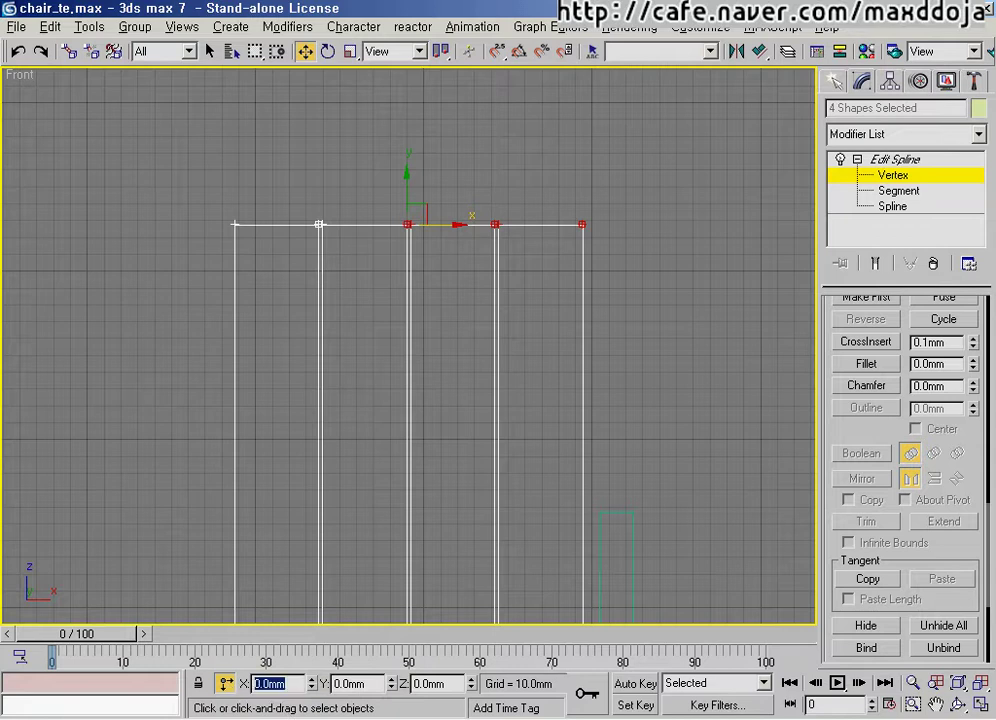
pyautogui.write('17')
pyautogui.press('Return')
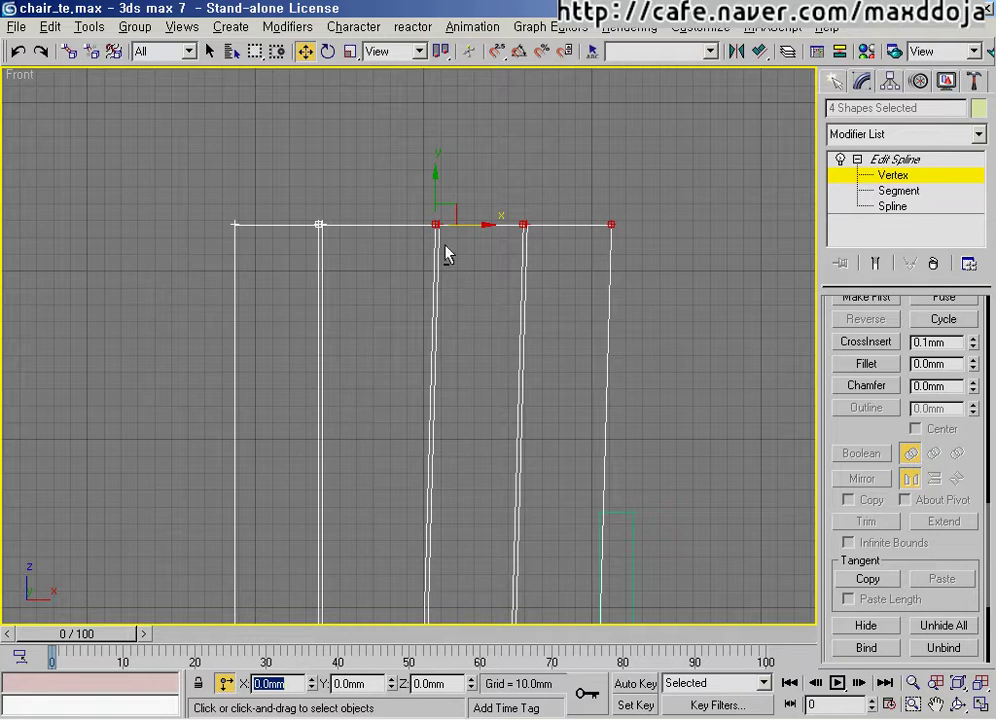
# Step: Offset the third slat's outer upper vertex and both upper vertices of the fourth slat another 17 mm along X
pyautogui.hotkey('ctrl', 'shift', 'd')
pyautogui.moveTo(452, 185)
pyautogui.mouseDown()
pyautogui.moveTo(455, 262)
pyautogui.moveTo(486, 222)
pyautogui.mouseUp()
pyautogui.press('Escape')
pyautogui.keyDown('alt'); pyautogui.moveTo(484, 280); pyautogui.dragTo(380, 196); pyautogui.keyUp('alt')
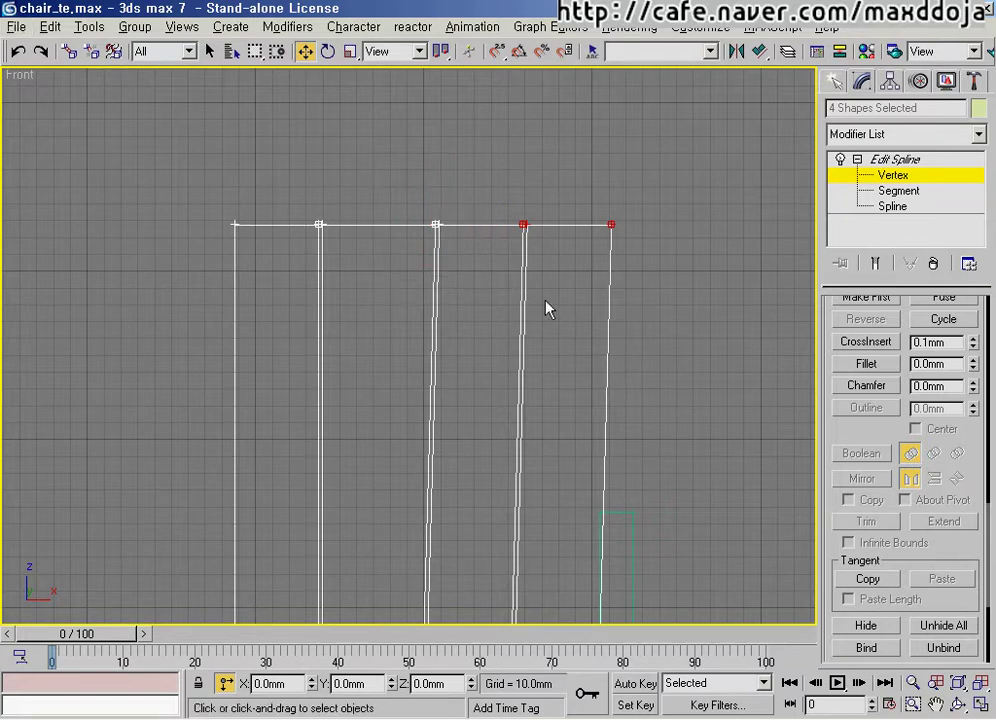
pyautogui.moveTo(645, 263)
pyautogui.mouseDown()
pyautogui.moveTo(596, 205)
pyautogui.moveTo(612, 300)
pyautogui.mouseUp()
pyautogui.press('Escape')
pyautogui.doubleClick(296, 684)
pyautogui.write('1')
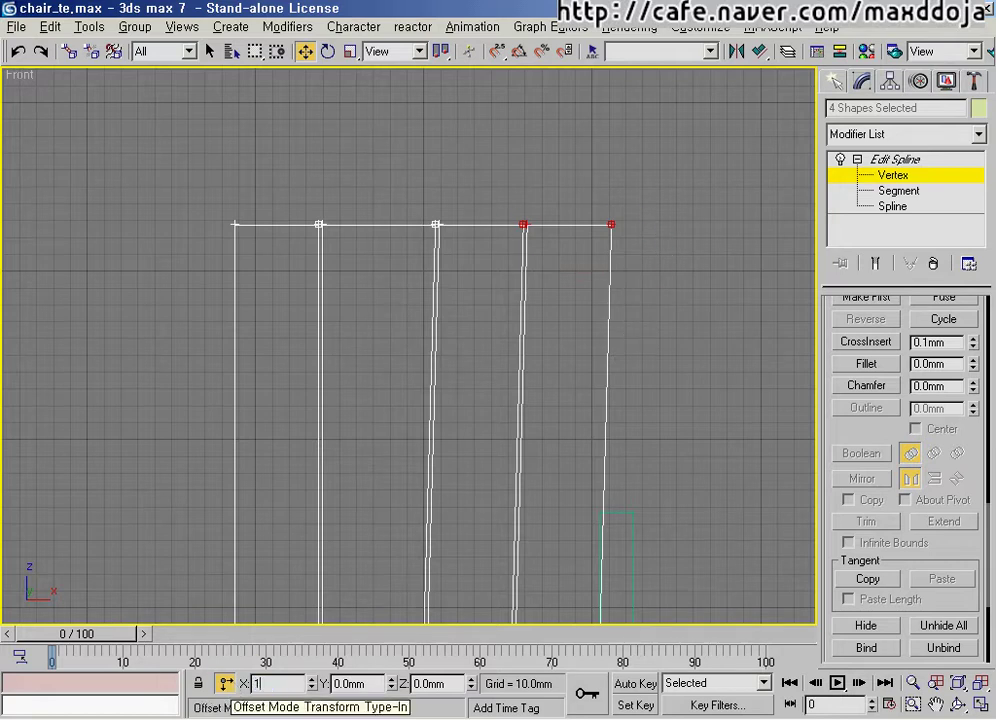
pyautogui.write('7')
pyautogui.press('Return')
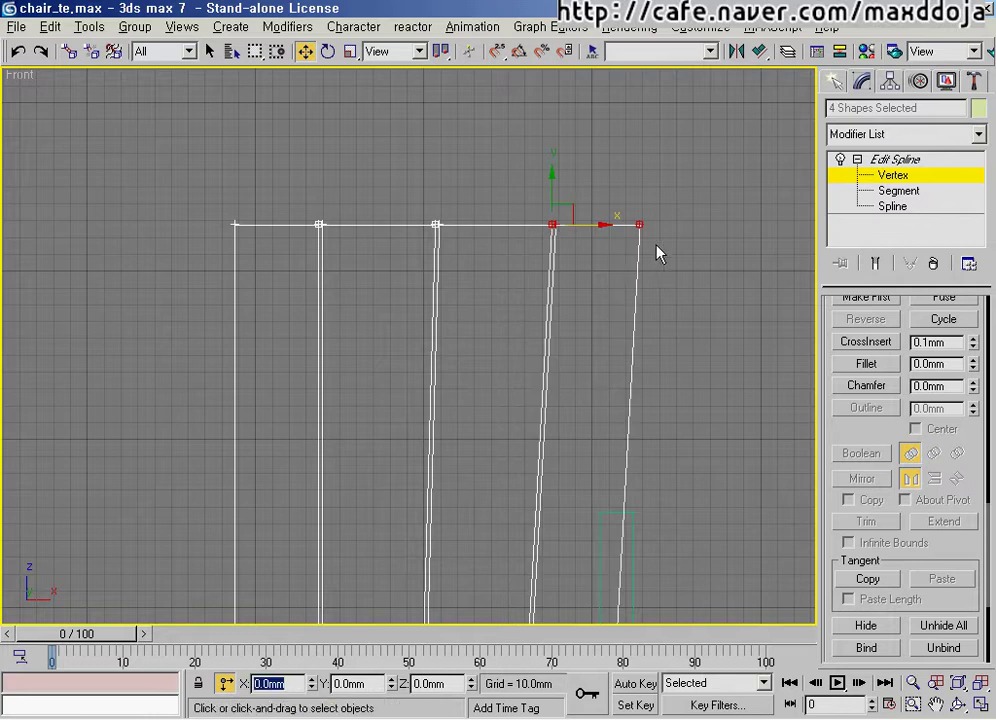
# Step: Offset only the outermost upper vertex of the fourth slat 25 mm along X and deselect it
pyautogui.moveTo(676, 268); pyautogui.dragTo(618, 202)
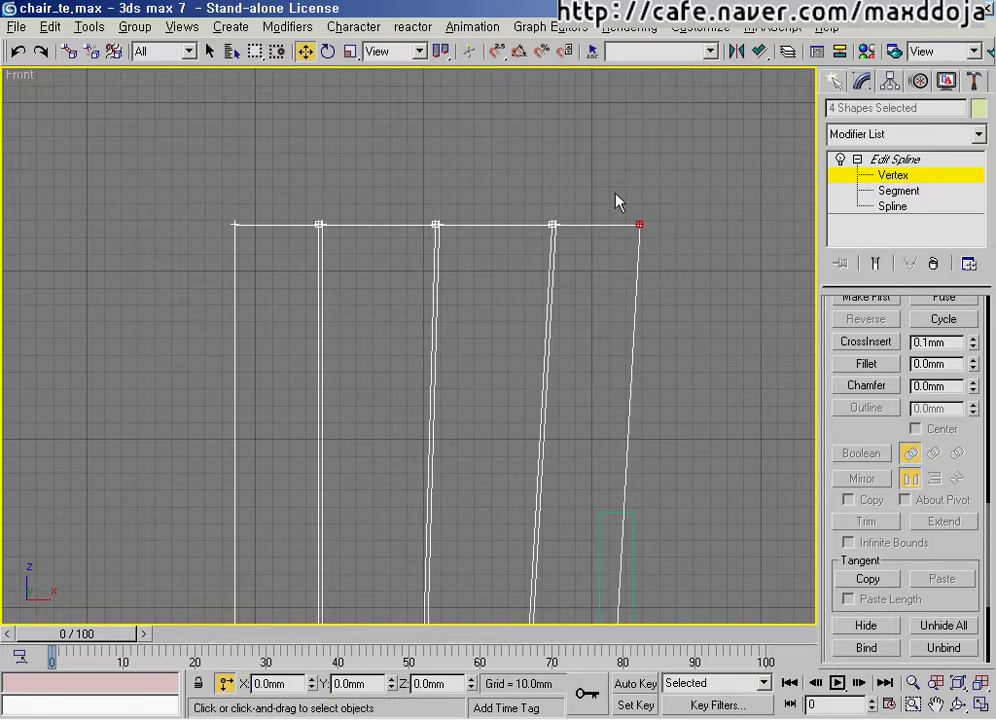
pyautogui.doubleClick(280, 684)
pyautogui.write('25')
pyautogui.press('Return')
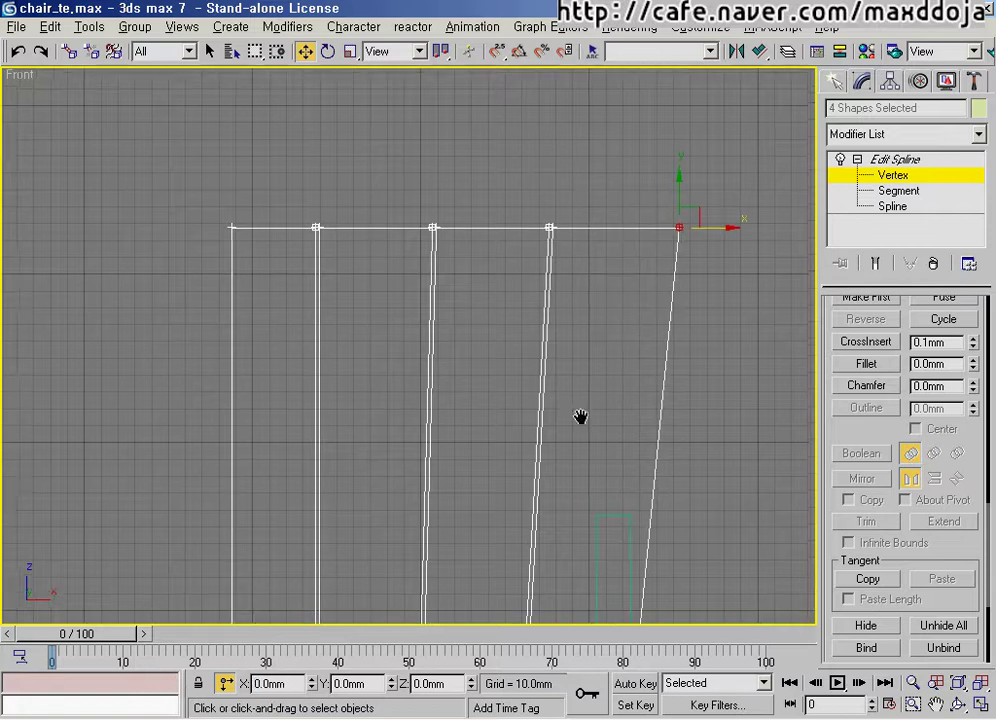
pyautogui.scroll(-5, 580, 416)
pyautogui.moveTo(487, 405); pyautogui.dragTo(568, 323, button='middle')
pyautogui.click(689, 249)
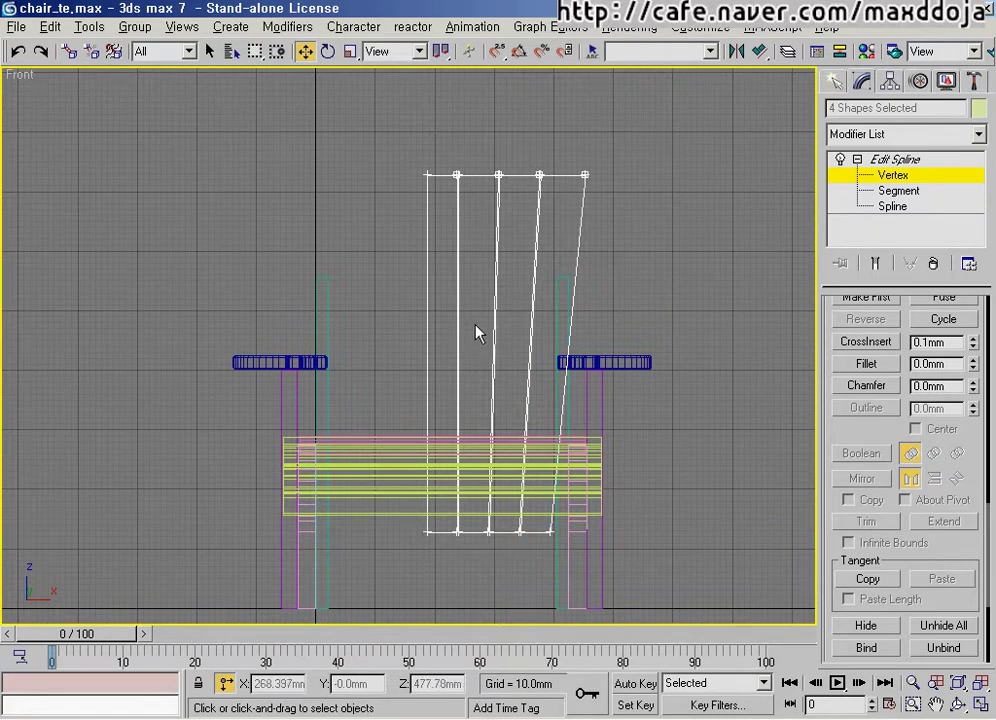
# Step: Leave vertex editing and extrude the four backrest slat shapes 15 mm
pyautogui.click(860, 176)
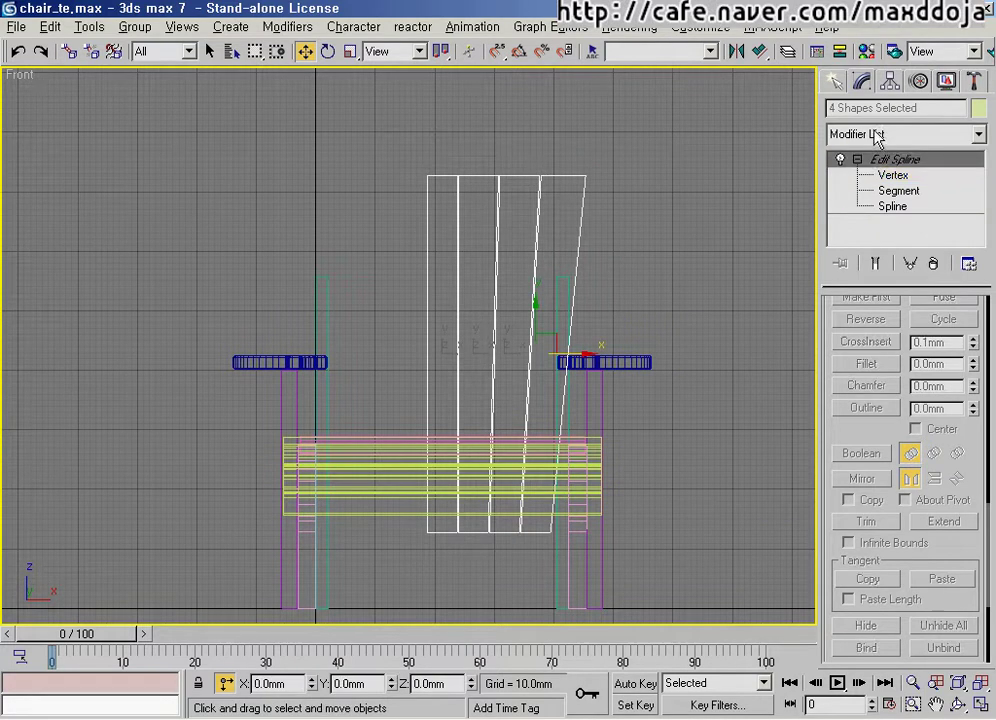
pyautogui.click(945, 134)
pyautogui.scroll(-3, 985, 235)
pyautogui.moveTo(985, 235); pyautogui.dragTo(980, 311)
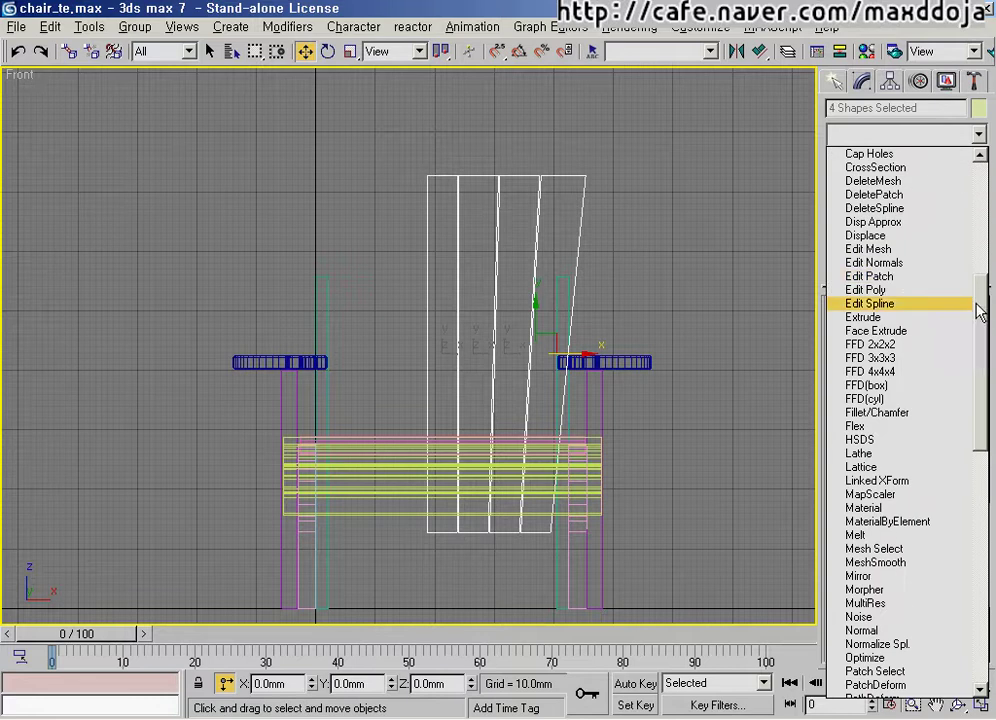
pyautogui.click(889, 318)
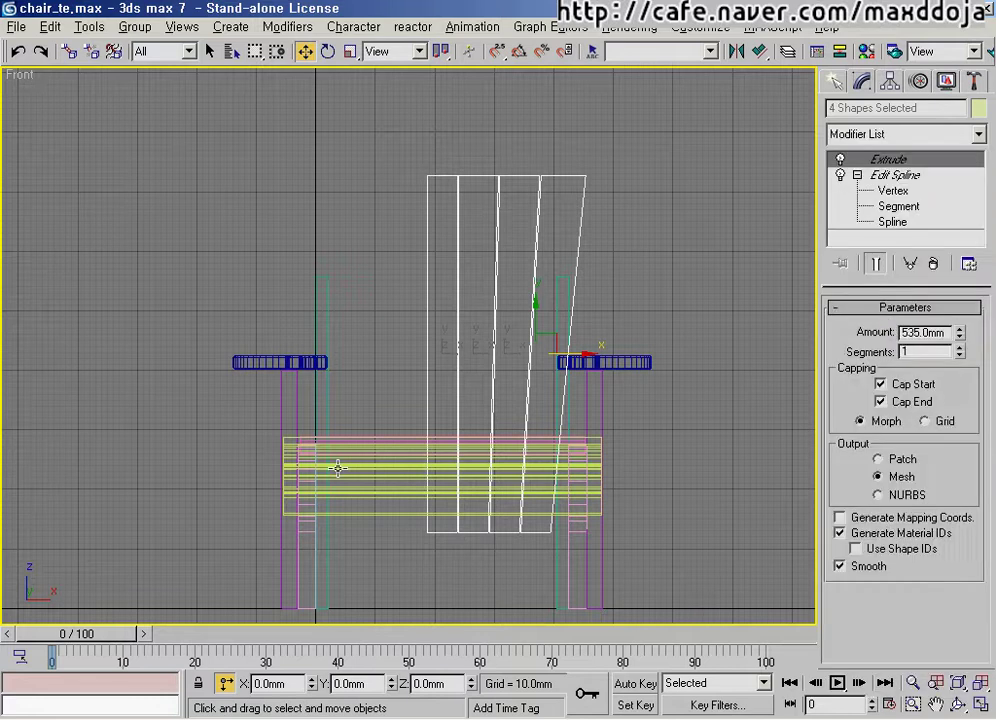
pyautogui.moveTo(947, 334); pyautogui.dragTo(832, 344)
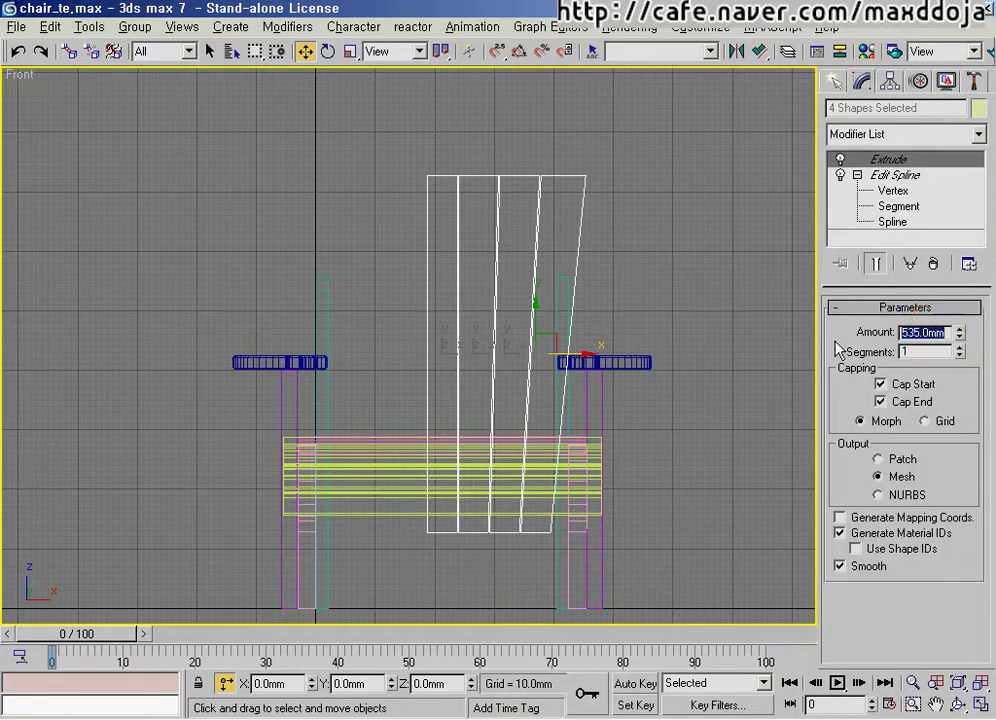
pyautogui.write('15')
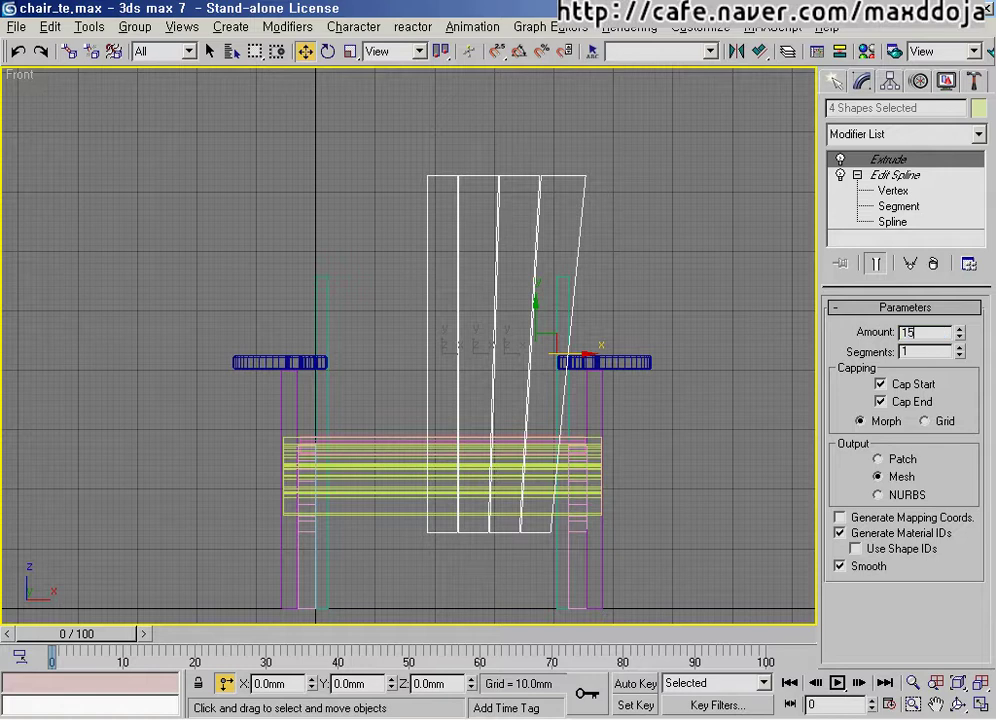
pyautogui.press('Return')
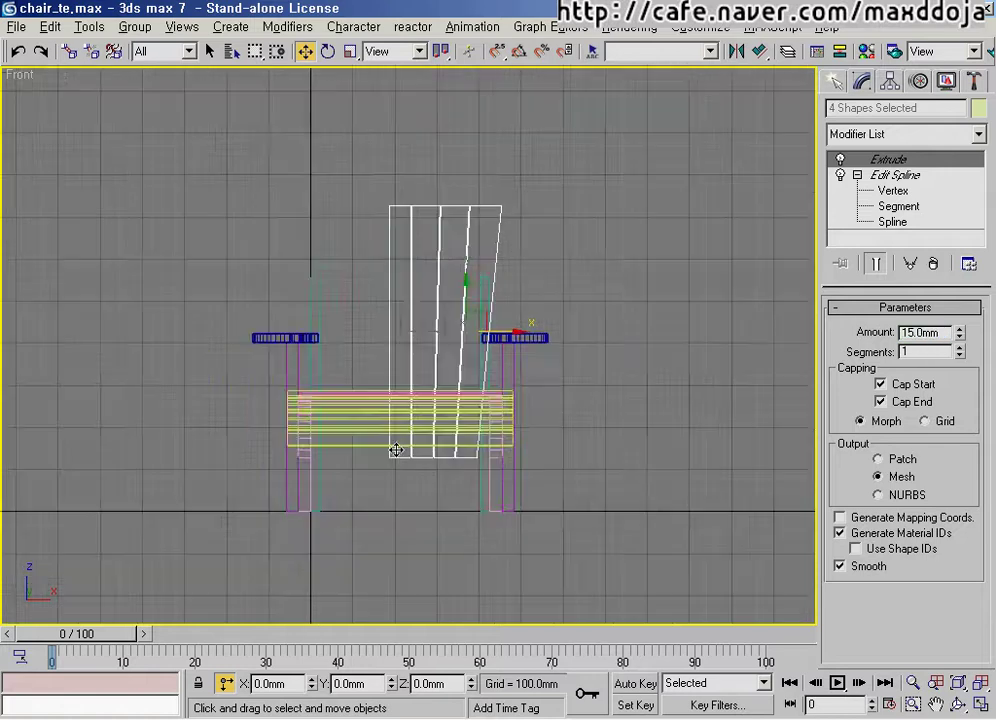
# Step: Move the four extruded slats back in the Left view until they stand just behind the rear posts
pyautogui.press('p')
pyautogui.keyDown('alt'); pyautogui.moveTo(490, 385); pyautogui.dragTo(518, 491, button='middle'); pyautogui.keyUp('alt')
pyautogui.press('l')
pyautogui.moveTo(378, 395); pyautogui.dragTo(476, 430, button='middle')
pyautogui.scroll(-2, 476, 430)
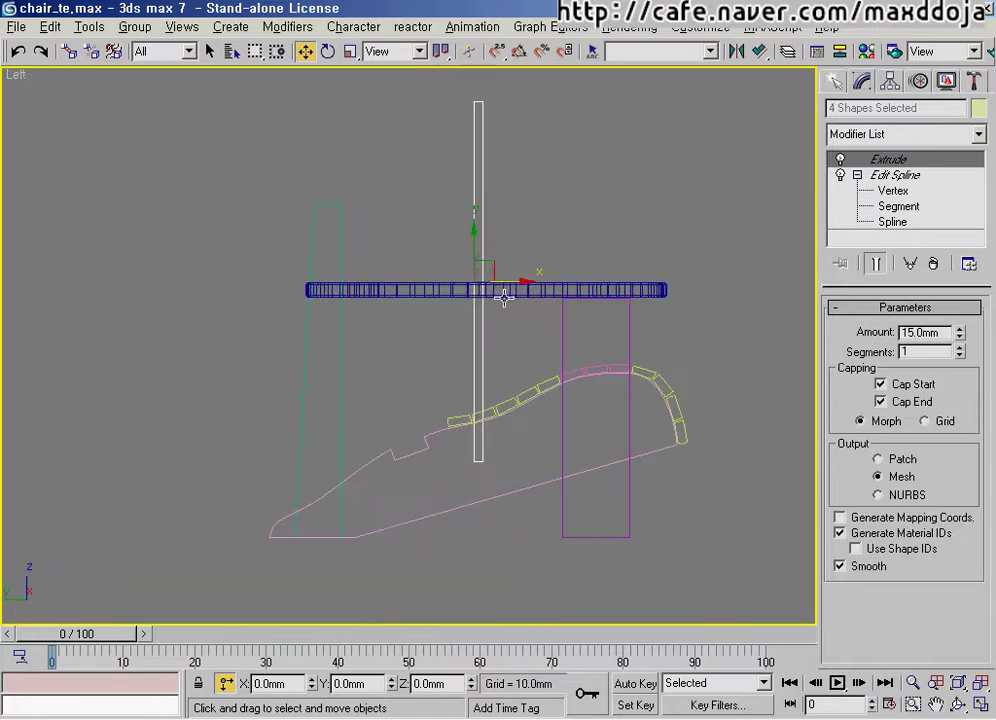
pyautogui.moveTo(507, 283); pyautogui.dragTo(273, 280)
pyautogui.moveTo(358, 362); pyautogui.dragTo(409, 429, button='middle')
pyautogui.scroll(-3, 409, 429)
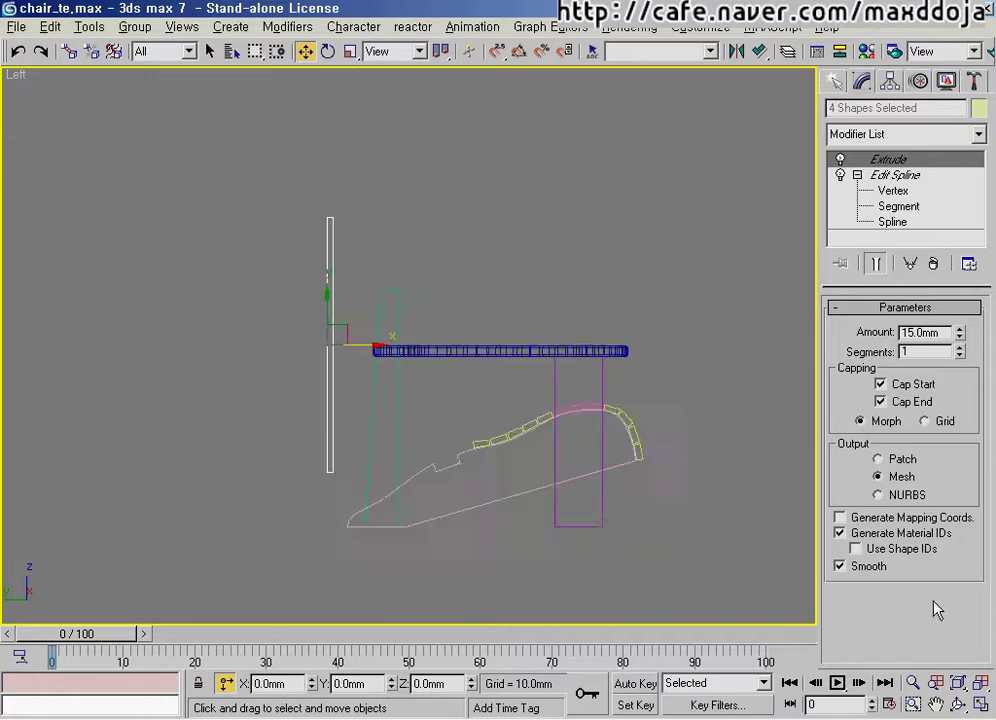
# Step: Deselect the slats and examine each of them from above in an enlarged Top view
pyautogui.click(980, 684)
pyautogui.click(980, 684)
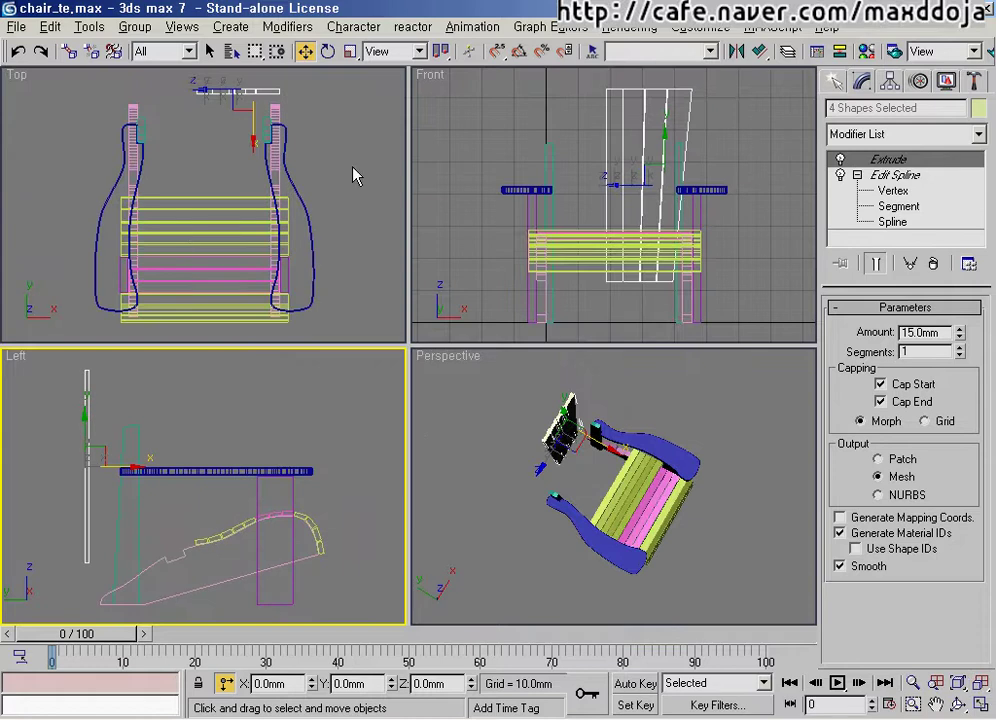
pyautogui.click(300, 165)
pyautogui.moveTo(244, 155); pyautogui.dragTo(260, 213, button='middle')
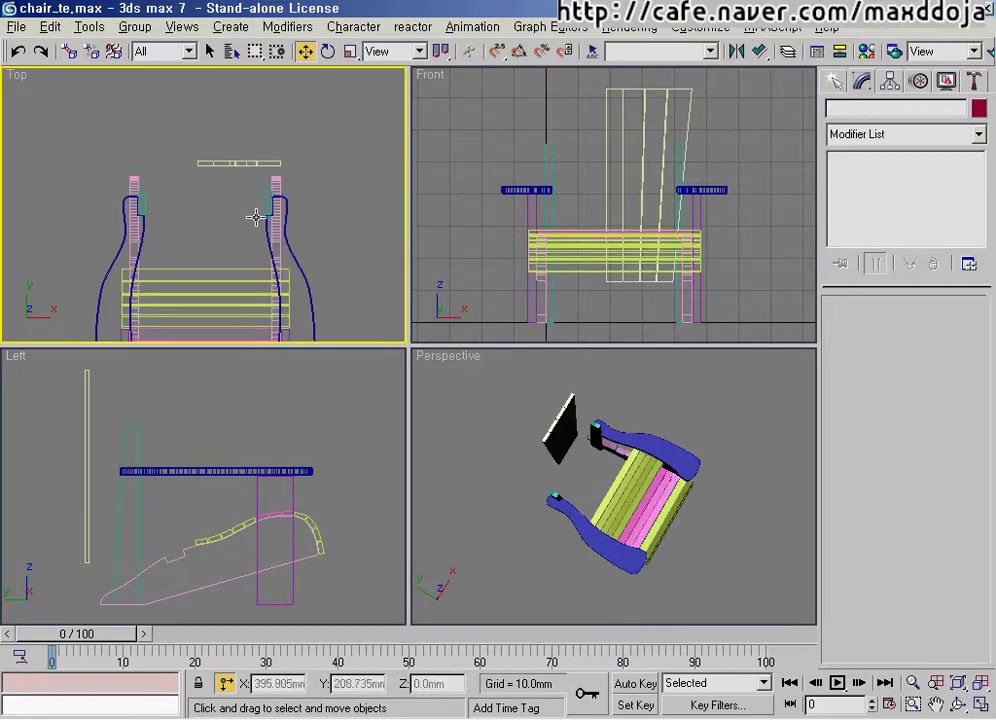
pyautogui.click(981, 706)
pyautogui.scroll(4, 500, 413)
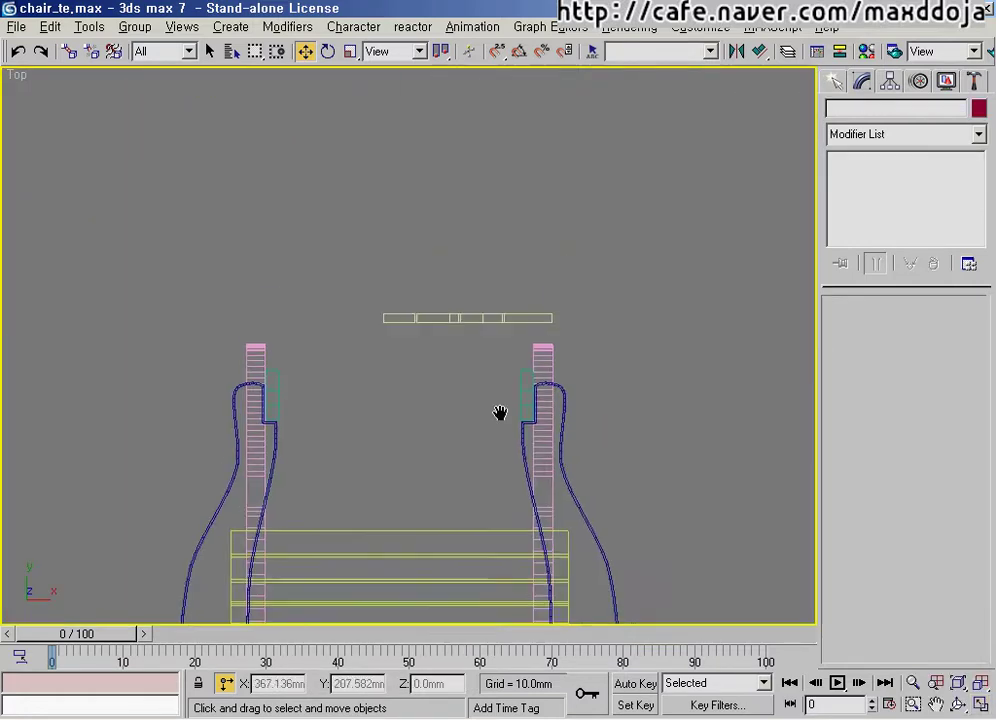
pyautogui.click(378, 287)
pyautogui.click(450, 303)
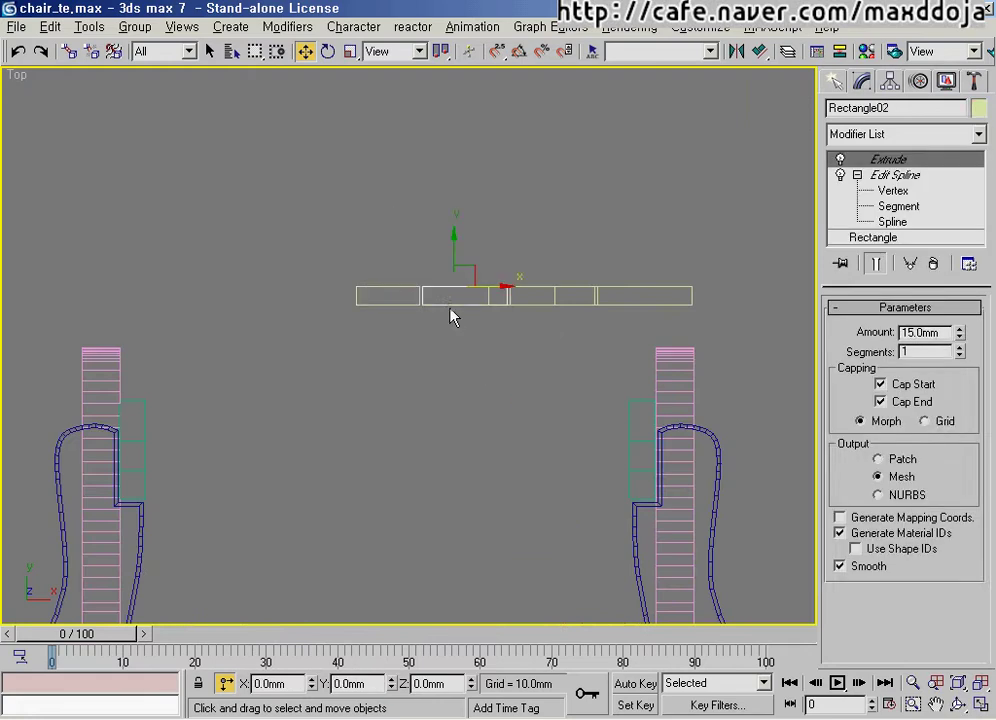
pyautogui.click(553, 303)
pyautogui.click(622, 304)
pyautogui.click(616, 321)
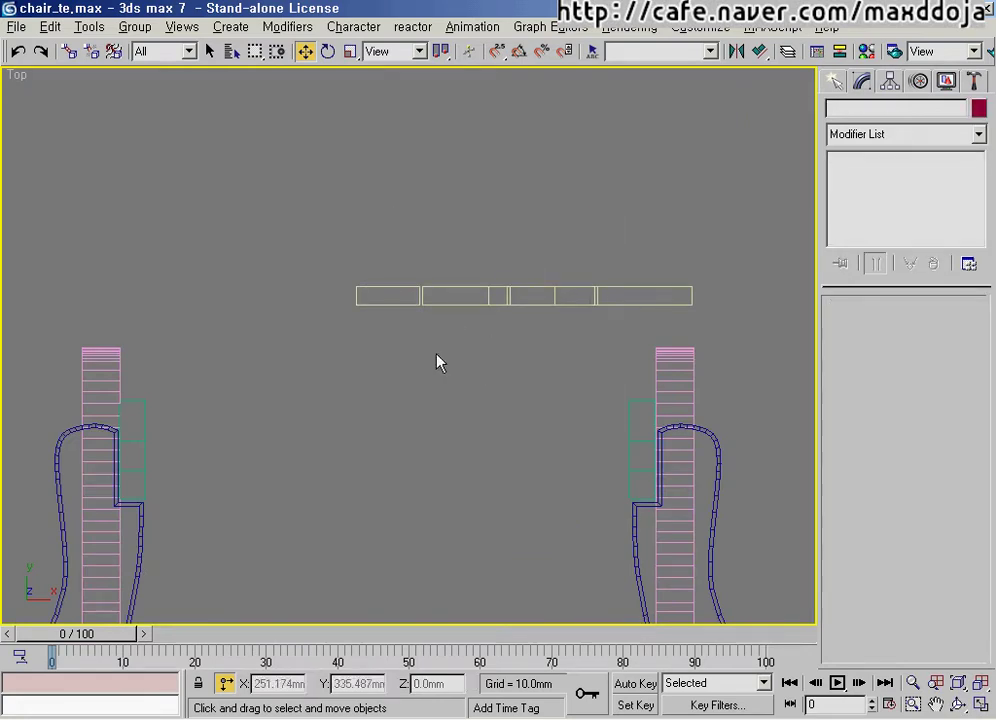
pyautogui.moveTo(437, 353); pyautogui.dragTo(410, 365, button='middle')
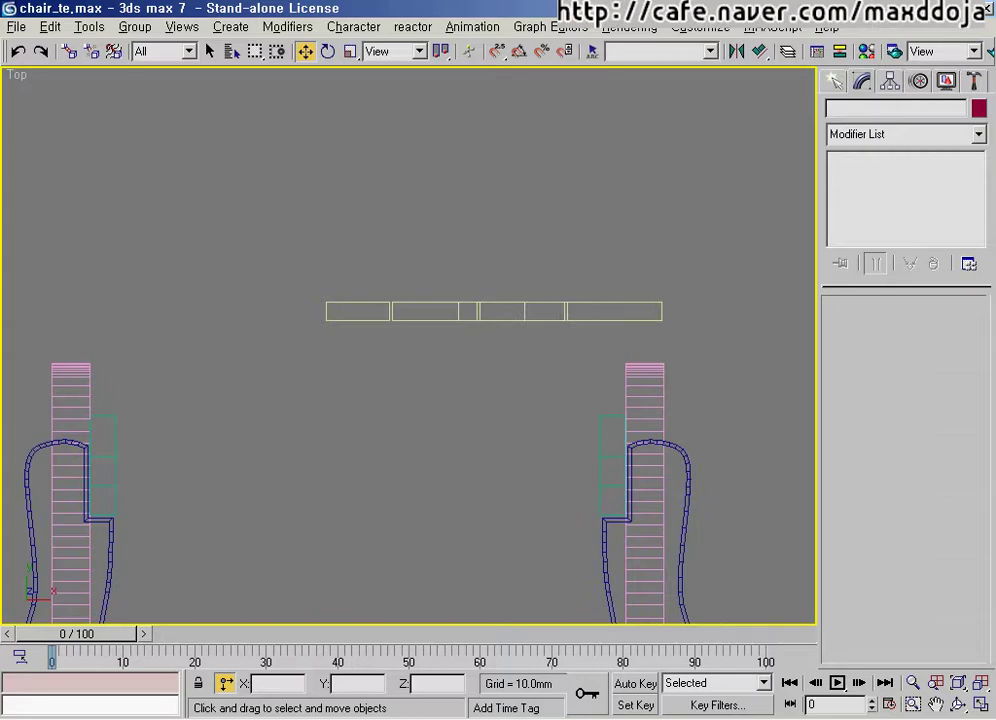
# Step: Switch to the chair.tif drawing in ACDSee, examine the backrest's curved slat layout in plan, and return to 3ds Max
pyautogui.click(677, 718)
pyautogui.moveTo(229, 378); pyautogui.dragTo(624, 390)
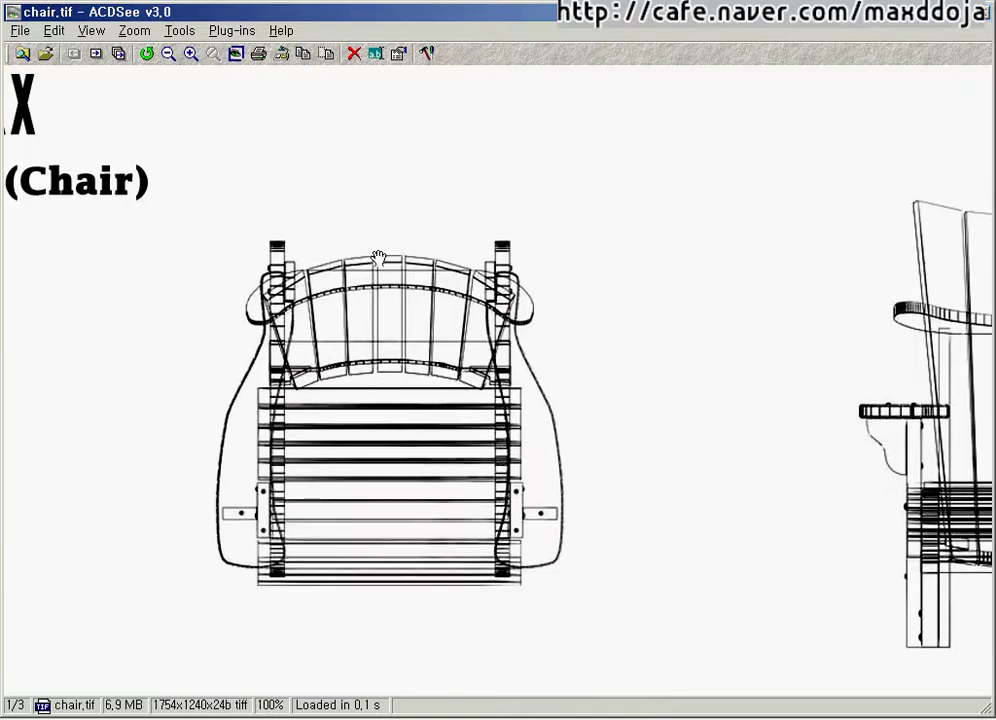
pyautogui.moveTo(383, 258); pyautogui.dragTo(513, 298)
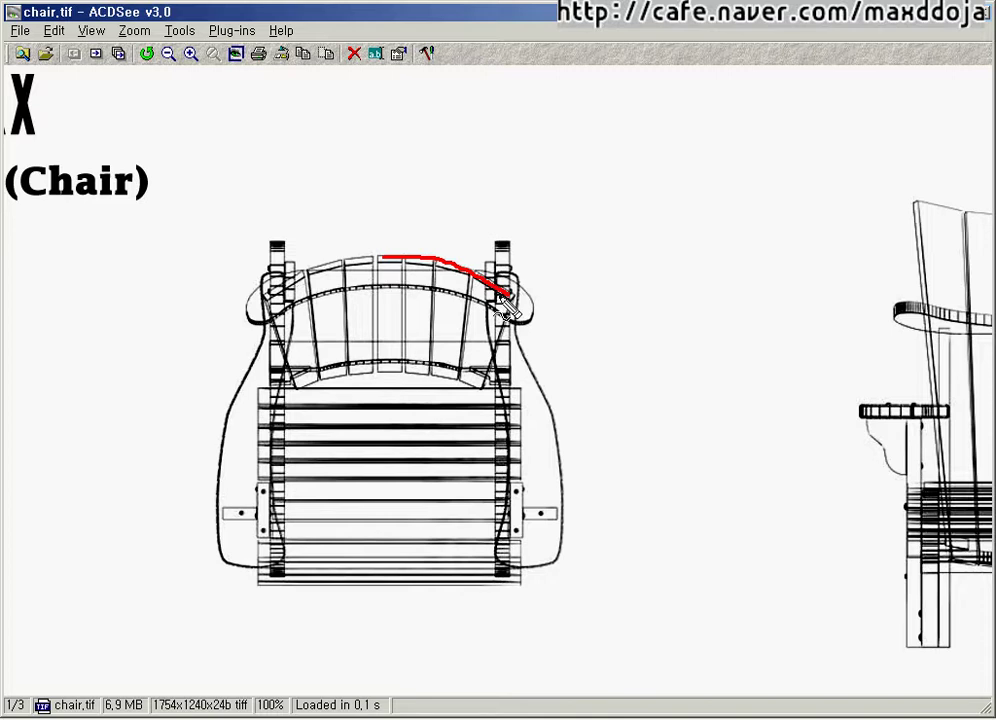
pyautogui.moveTo(376, 255)
pyautogui.mouseDown()
pyautogui.moveTo(376, 295)
pyautogui.moveTo(397, 238)
pyautogui.moveTo(402, 267)
pyautogui.moveTo(410, 258)
pyautogui.moveTo(435, 264)
pyautogui.mouseUp()
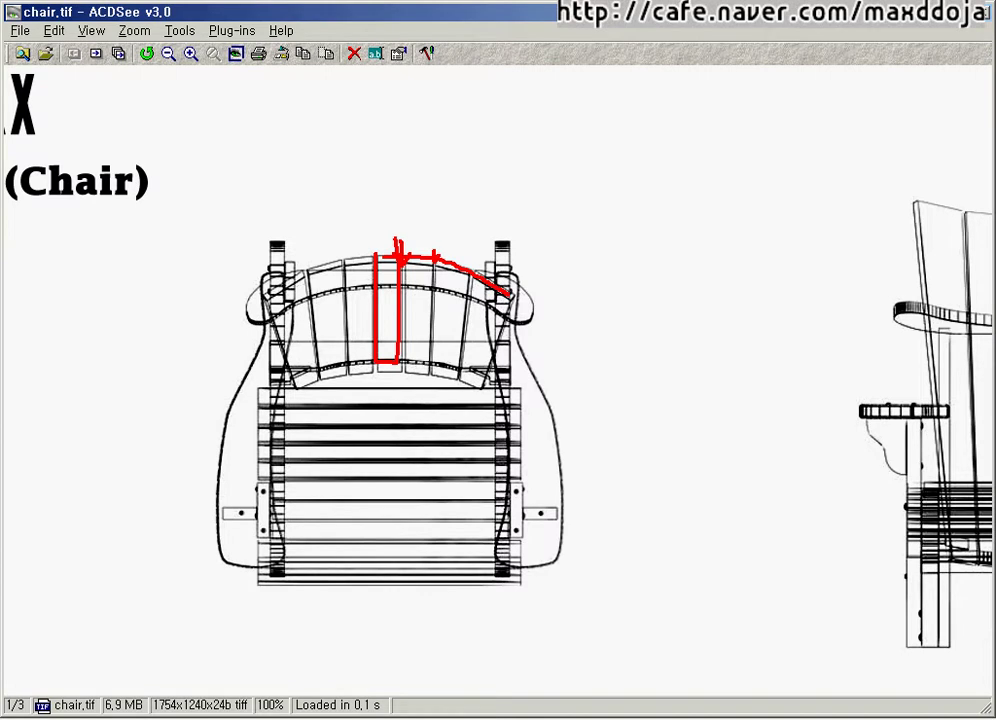
pyautogui.rightClick(415, 523)
pyautogui.click(368, 544)
pyautogui.hotkey('alt', 'Tab')
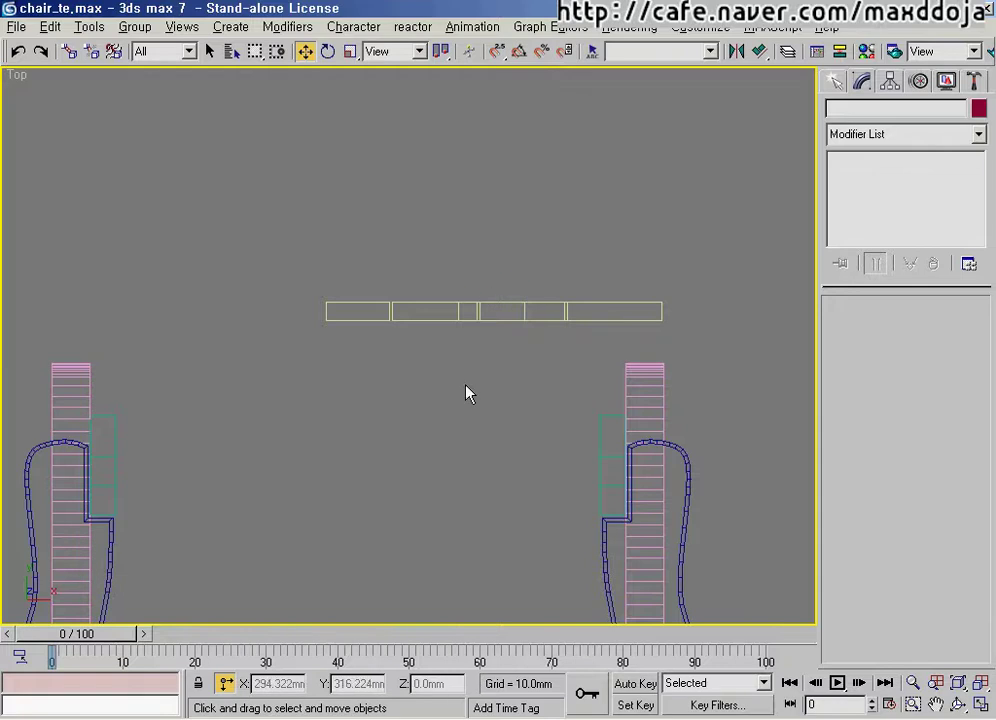
# Step: Select the three slats beside the centre slat in the Top view, ready for rotation
pyautogui.moveTo(467, 393); pyautogui.dragTo(422, 405, button='middle')
pyautogui.scroll(2, 420, 405)
pyautogui.moveTo(318, 311); pyautogui.dragTo(246, 258)
pyautogui.click(422, 391)
pyautogui.moveTo(405, 371); pyautogui.dragTo(651, 224)
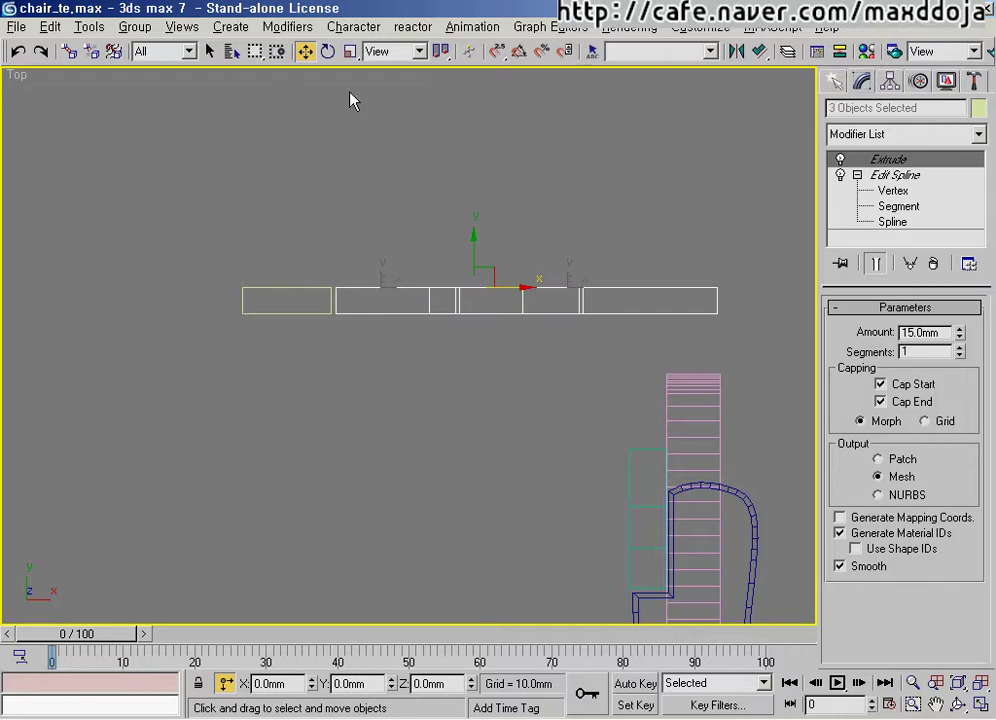
pyautogui.click(329, 51)
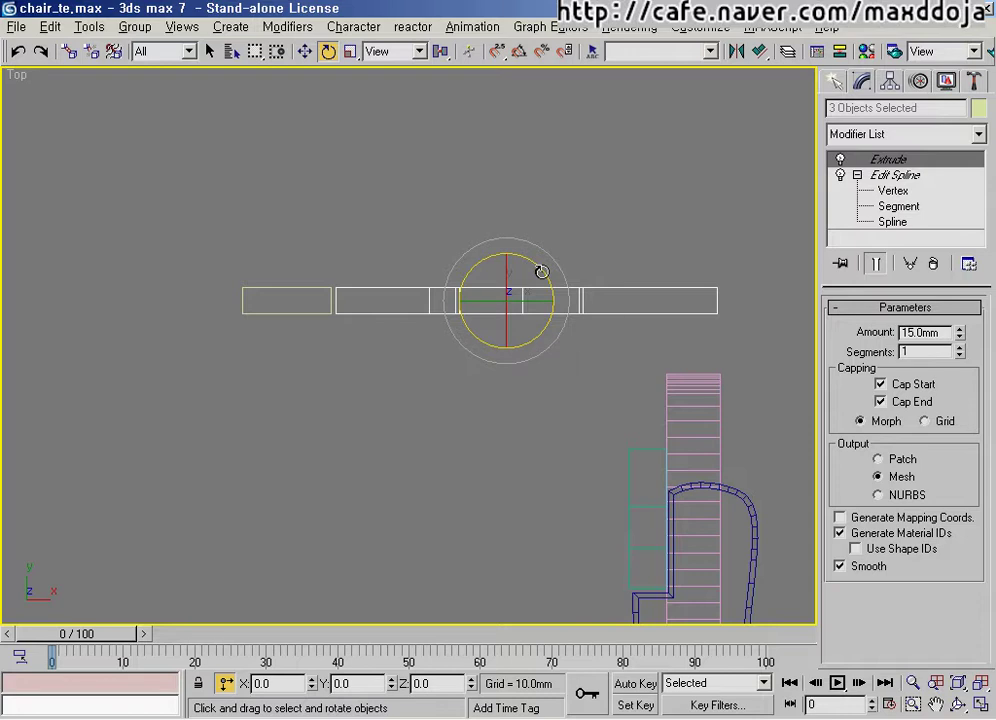
# Step: Try rotating the three selected slats about Z, first freehand and again by 5 degrees, undoing each attempt
pyautogui.moveTo(540, 273); pyautogui.dragTo(524, 290)
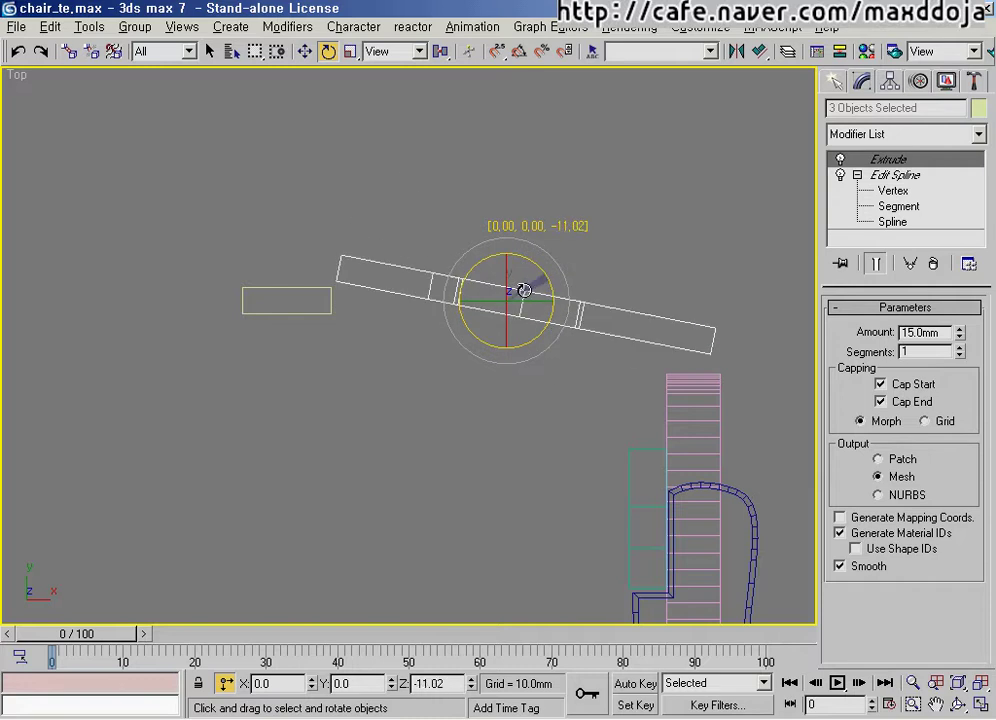
pyautogui.click(18, 54)
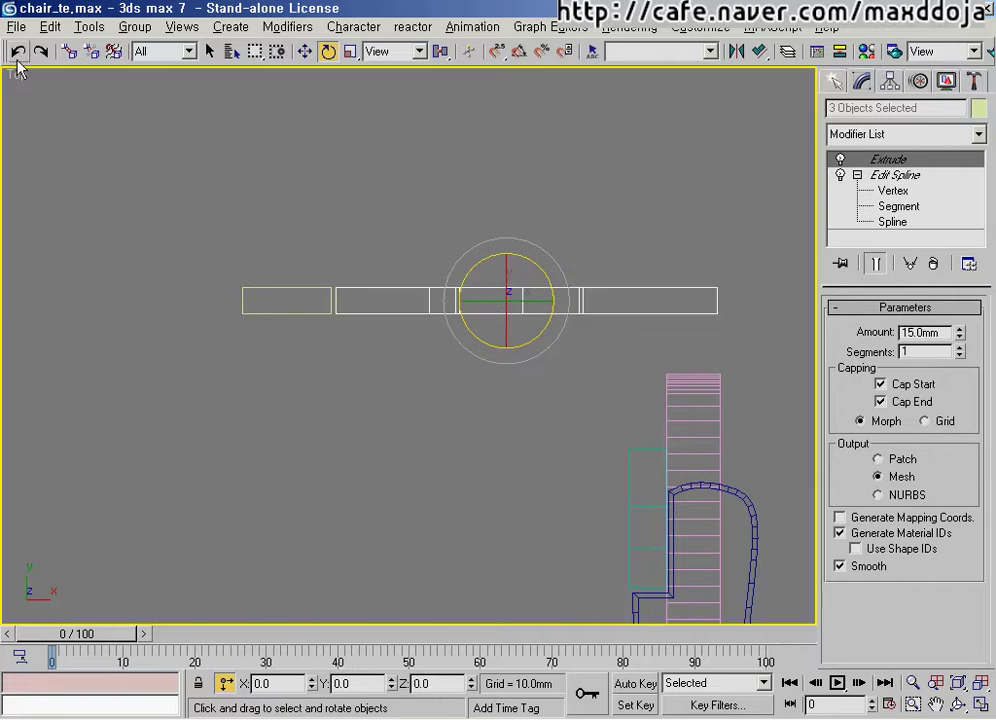
pyautogui.doubleClick(434, 684)
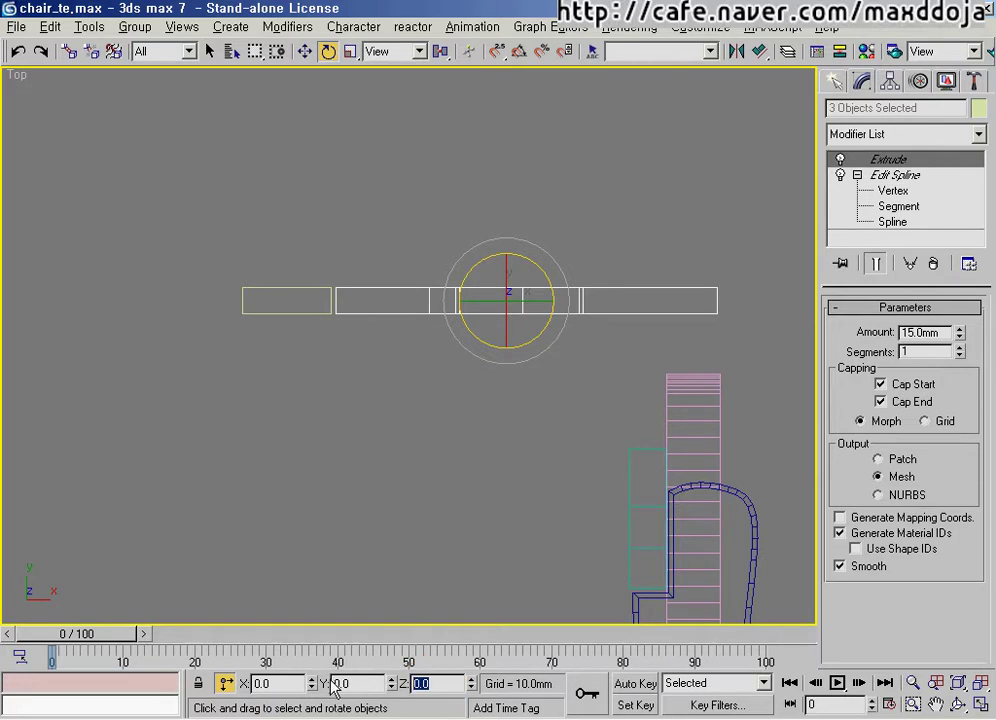
pyautogui.write('5')
pyautogui.press('Return')
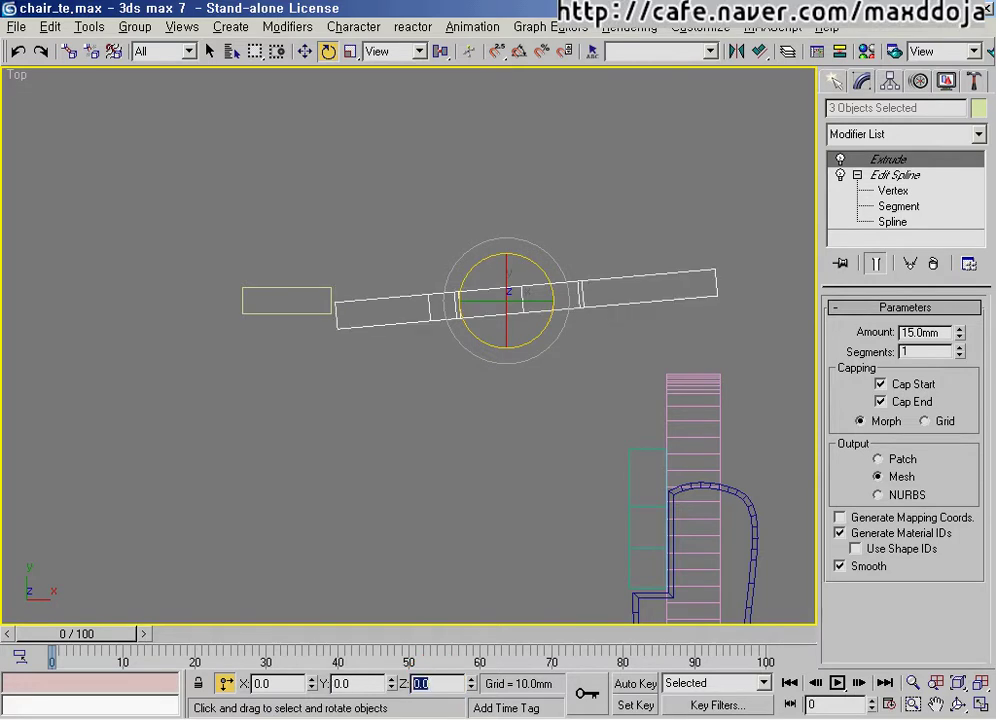
pyautogui.click(18, 51)
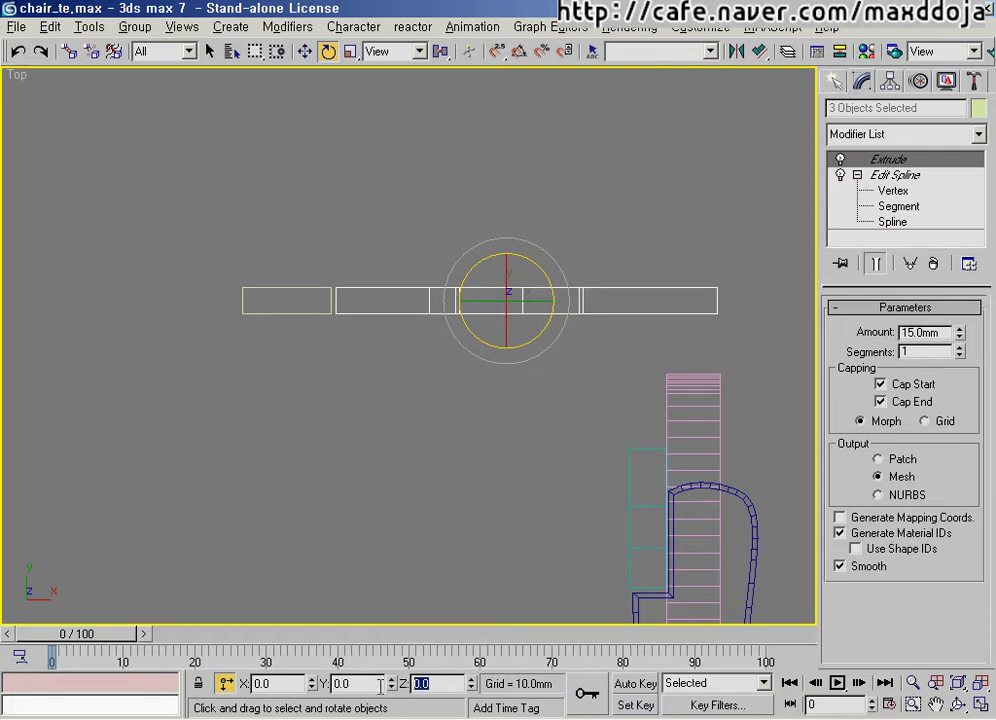
# Step: Rotate the three outer slats -5 degrees about Z and lower them along Y to meet the centre slat's edge
pyautogui.write('-5')
pyautogui.press('Return')
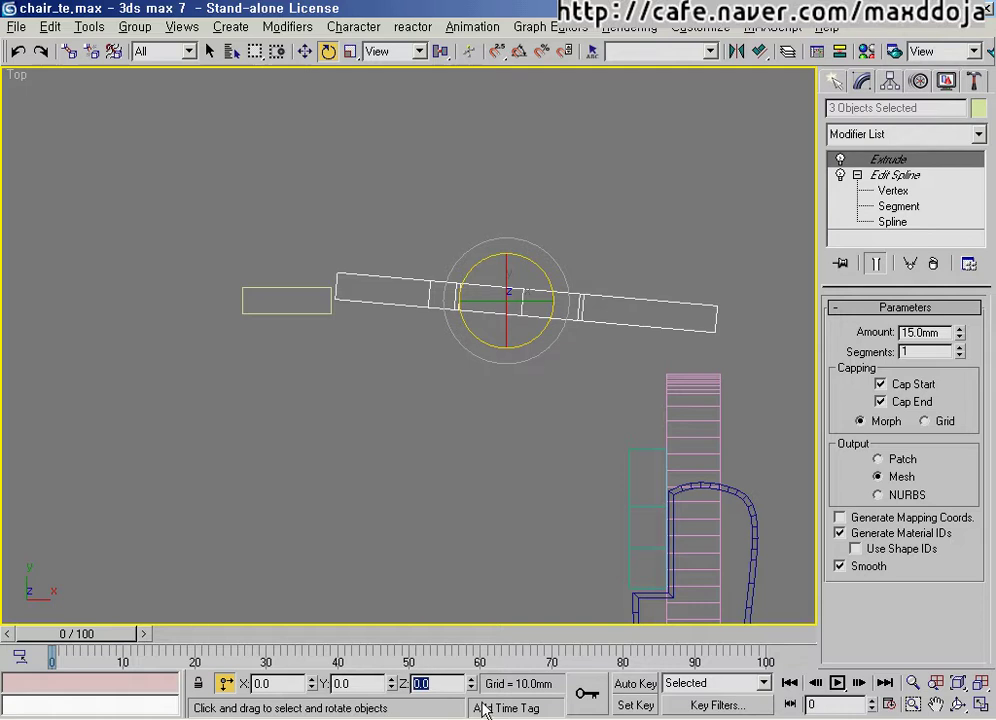
pyautogui.click(304, 51)
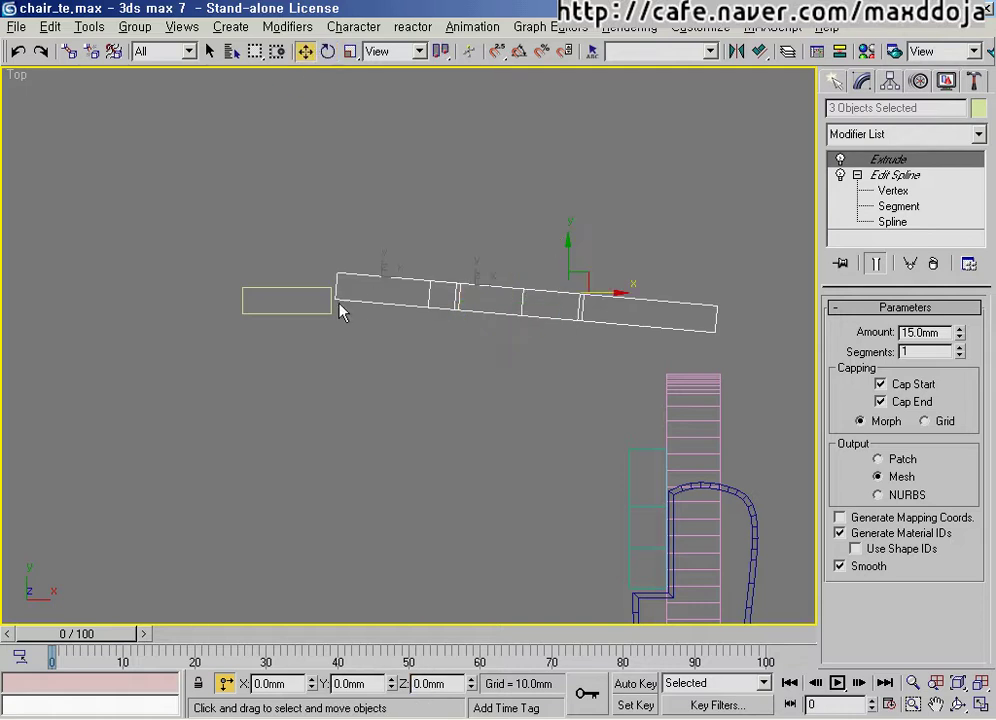
pyautogui.moveTo(337, 272); pyautogui.dragTo(326, 313)
pyautogui.press('Escape')
pyautogui.moveTo(569, 253); pyautogui.dragTo(569, 262)
pyautogui.click(523, 411)
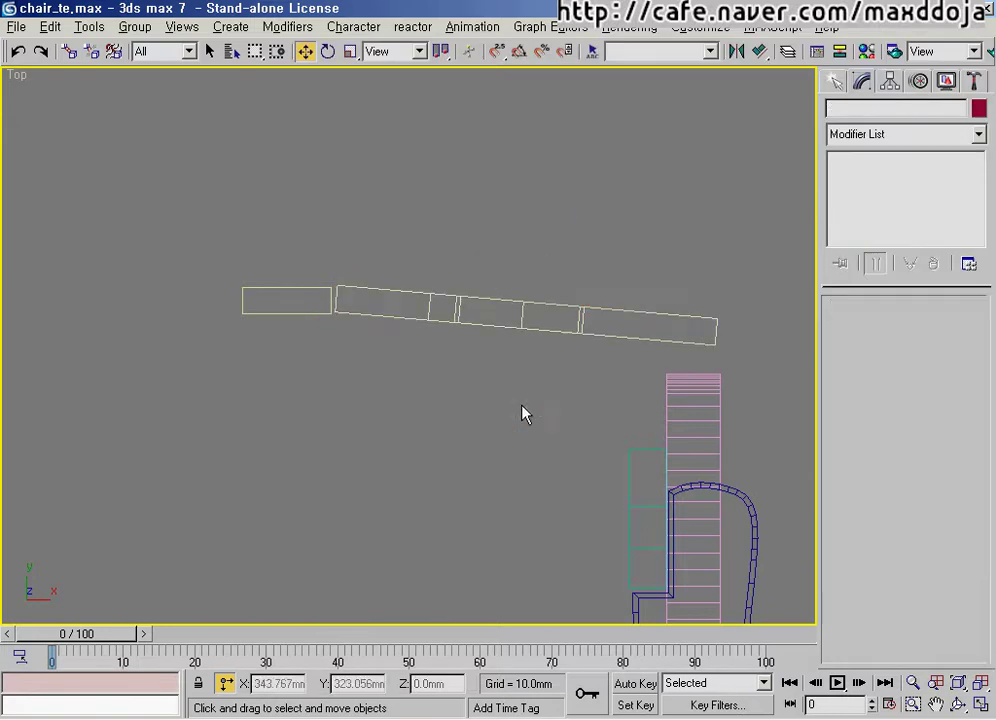
# Step: Rotate the third and fourth slats another -5 degrees about Z and lower them along Y to line up with the second slat
pyautogui.moveTo(520, 403); pyautogui.dragTo(616, 298)
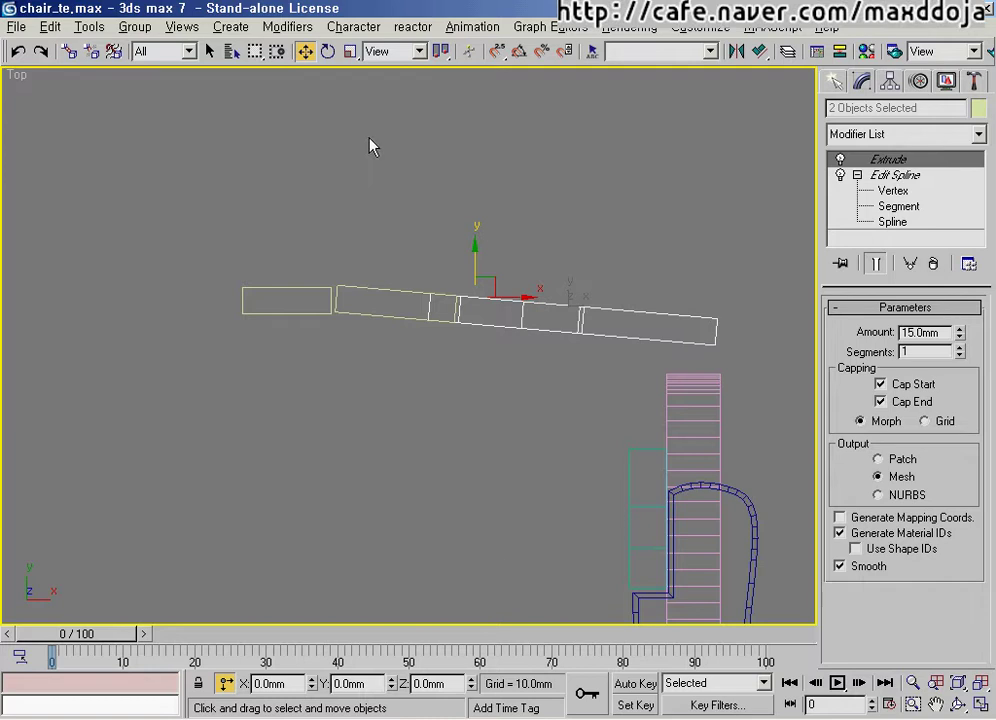
pyautogui.doubleClick(452, 686)
pyautogui.click(327, 55)
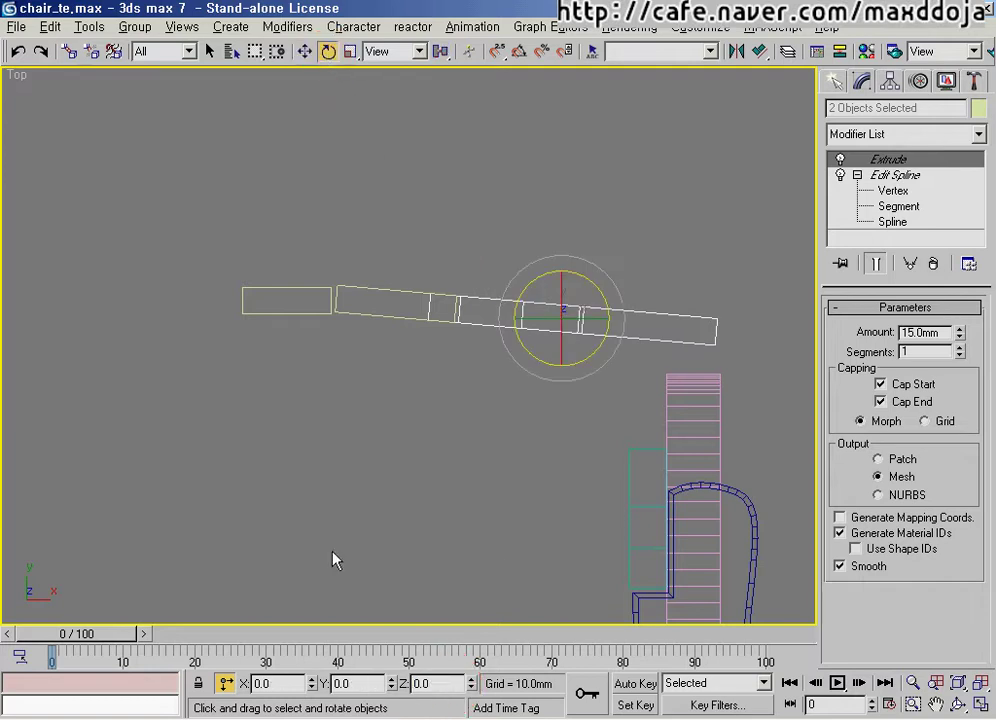
pyautogui.doubleClick(422, 683)
pyautogui.write('-5')
pyautogui.press('Return')
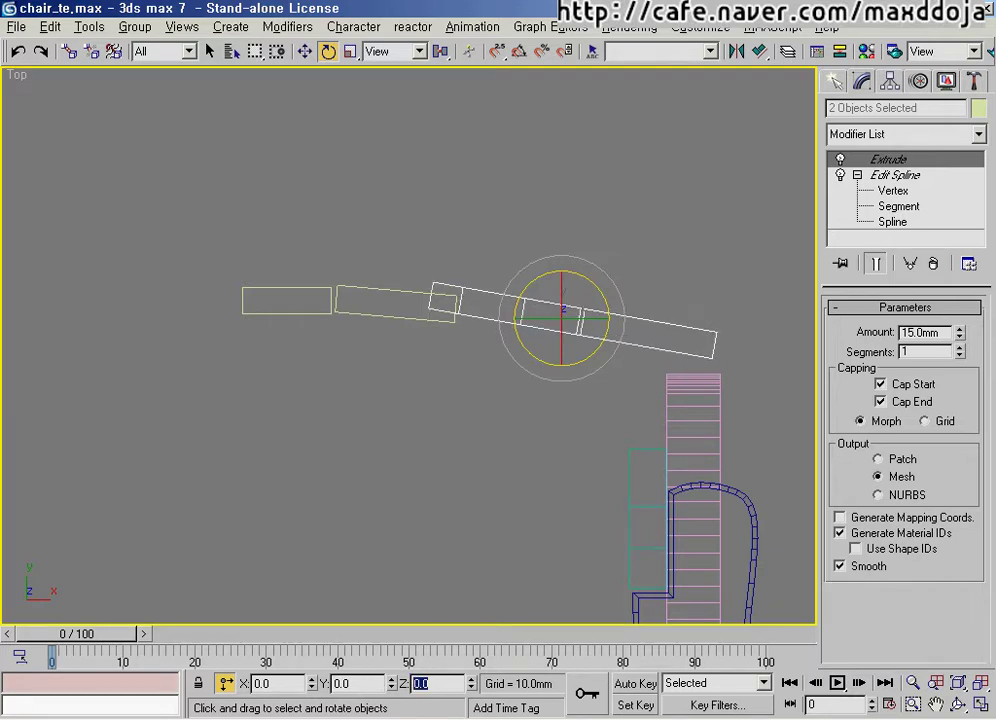
pyautogui.click(303, 52)
pyautogui.moveTo(479, 253); pyautogui.dragTo(477, 263)
pyautogui.click(585, 427)
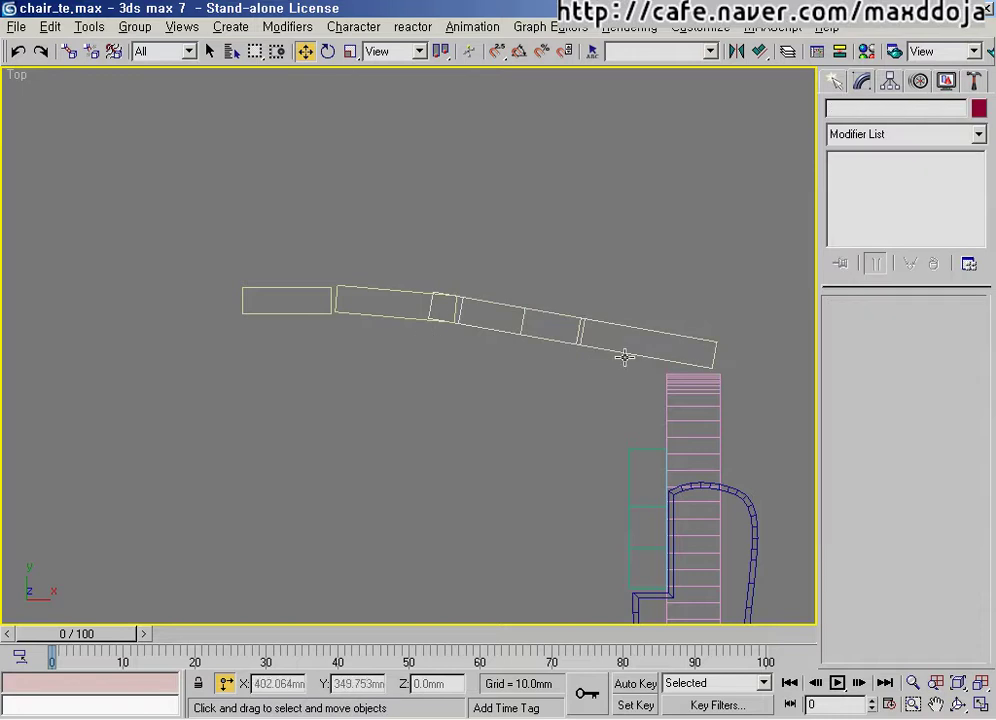
# Step: Try rotating only the outermost slat 18 degrees about Z, and undo it
pyautogui.click(625, 352)
pyautogui.click(327, 51)
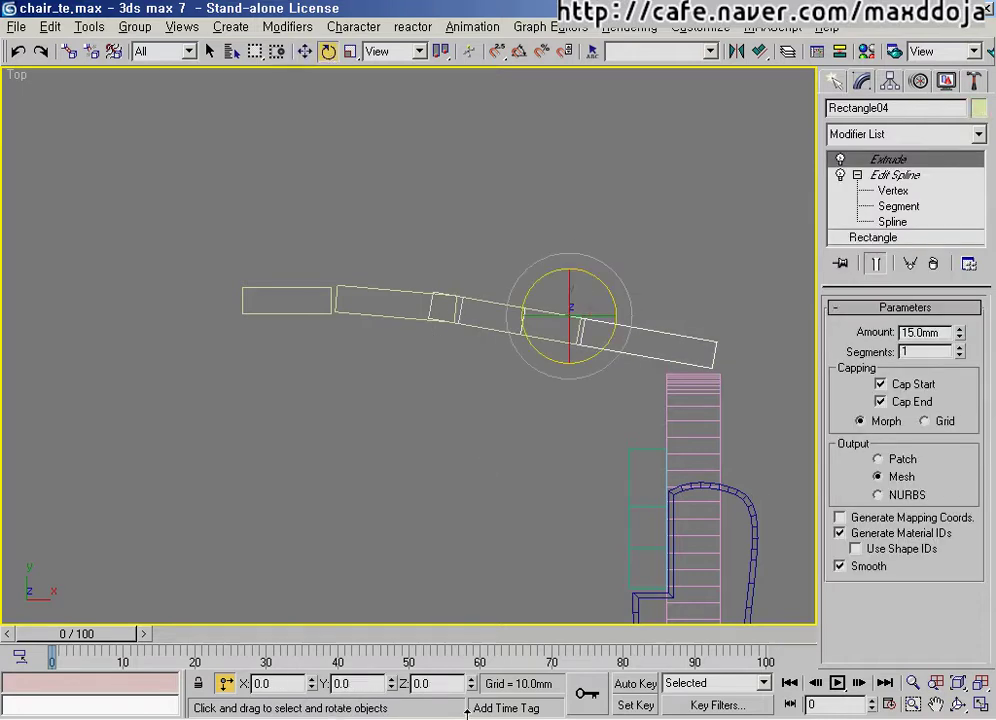
pyautogui.click(436, 686)
pyautogui.write('18')
pyautogui.press('Return')
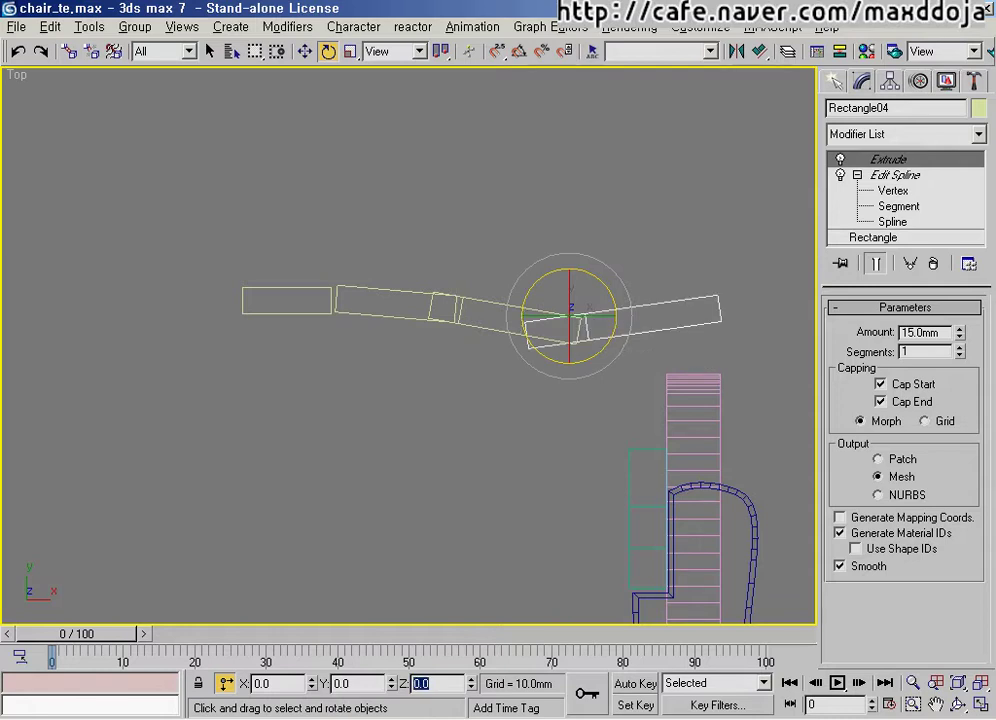
pyautogui.click(18, 51)
# Step: Rotate the outermost slat -18 degrees about Z and lower it slightly along Y to meet the third slat
pyautogui.doubleClick(435, 682)
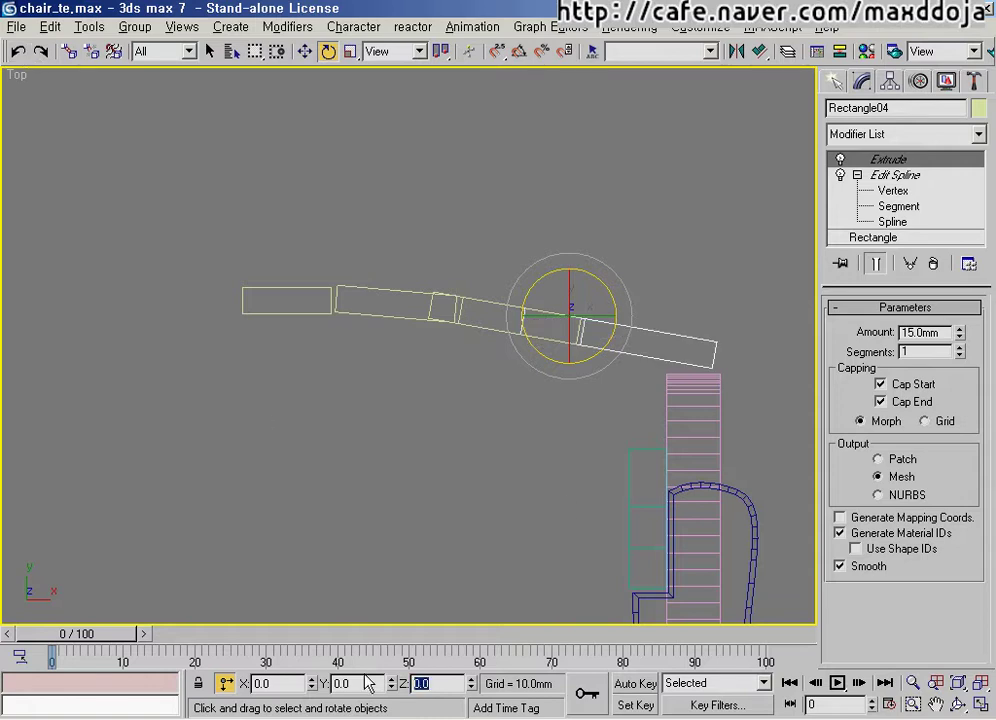
pyautogui.write('18')
pyautogui.press('Return')
pyautogui.rightClick(588, 277)
pyautogui.click(610, 299)
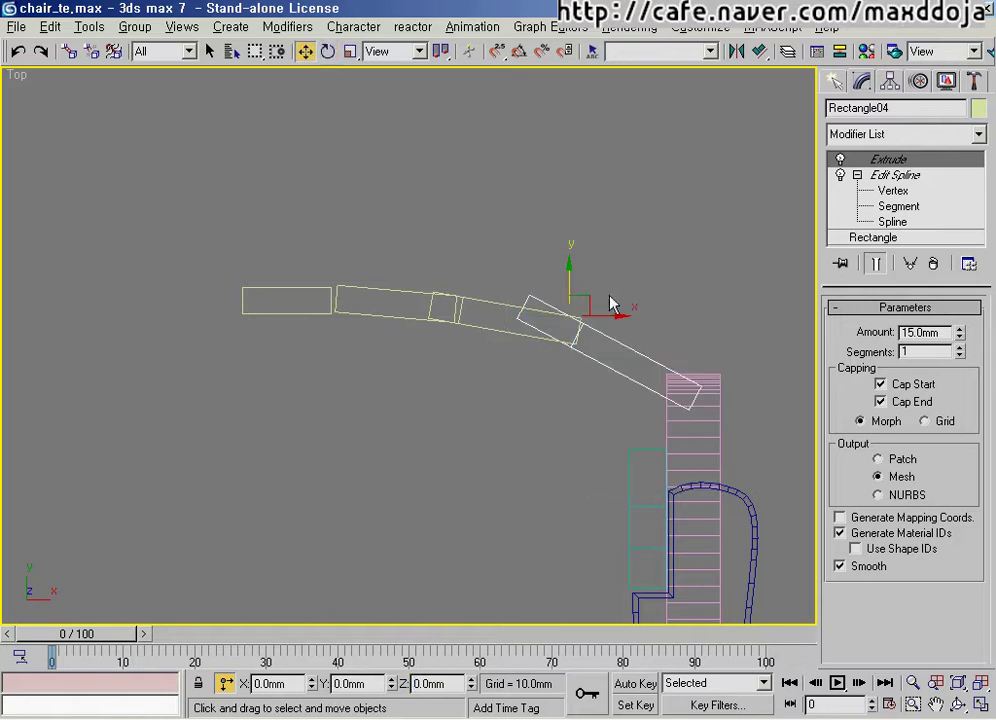
pyautogui.moveTo(570, 284); pyautogui.dragTo(570, 291)
pyautogui.click(387, 442)
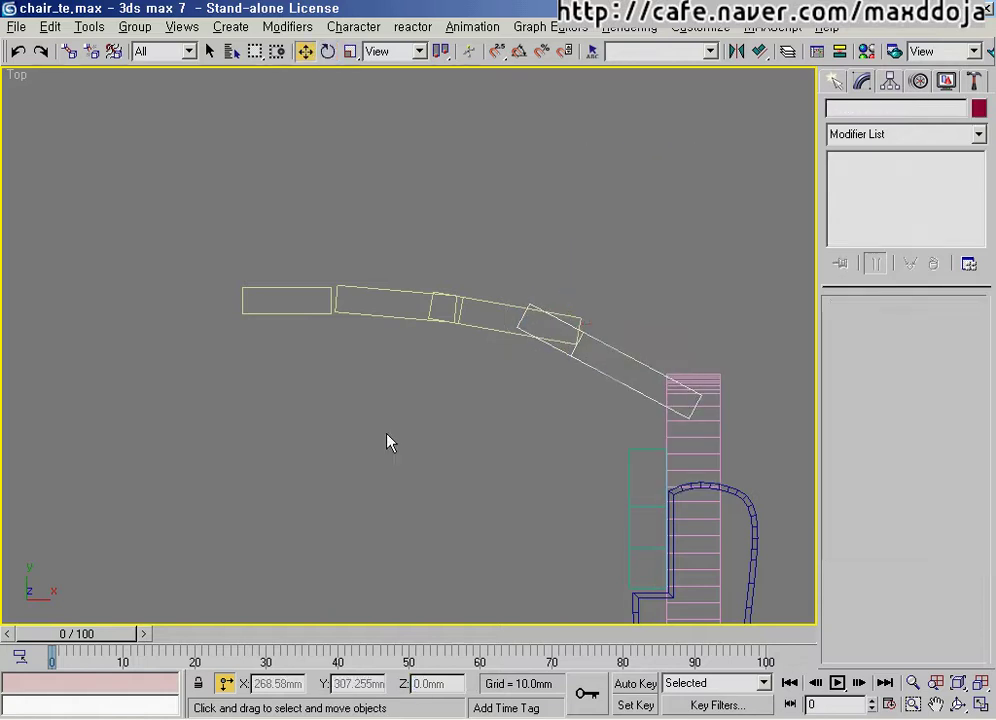
# Step: Check the slats' curve in perspective and select the third and fourth slats in the top view
pyautogui.press('p')
pyautogui.moveTo(428, 392)
pyautogui.mouseDown(button='middle')
pyautogui.moveTo(489, 422)
pyautogui.moveTo(360, 374)
pyautogui.moveTo(351, 316)
pyautogui.moveTo(340, 400)
pyautogui.moveTo(449, 396)
pyautogui.moveTo(460, 358)
pyautogui.moveTo(400, 438)
pyautogui.mouseUp(button='middle')
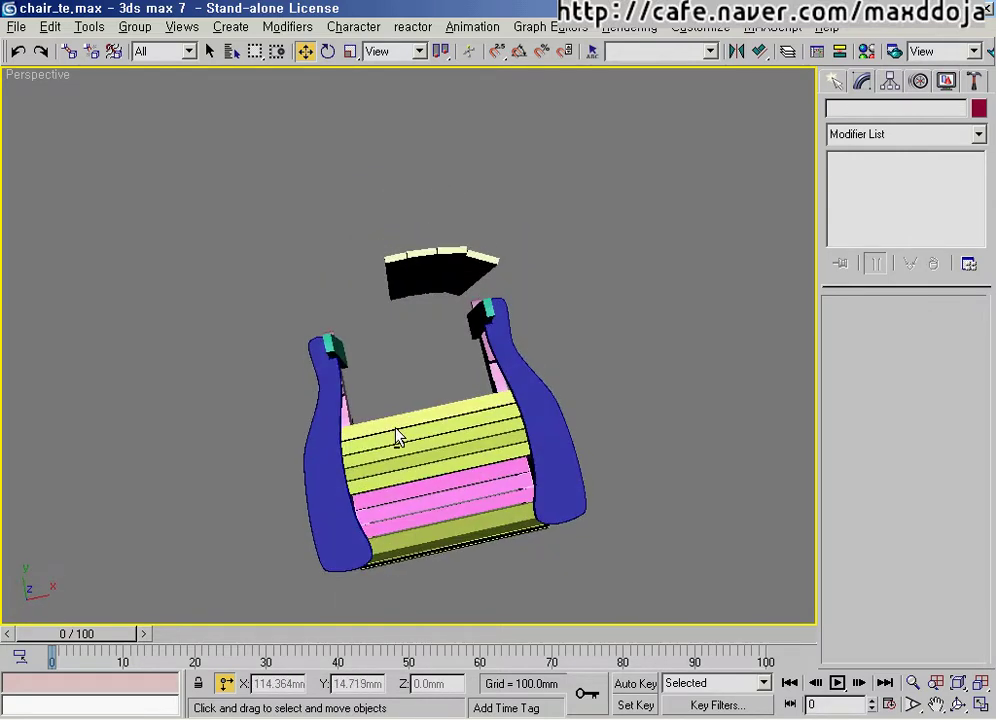
pyautogui.press('t')
pyautogui.scroll(2, 465, 370)
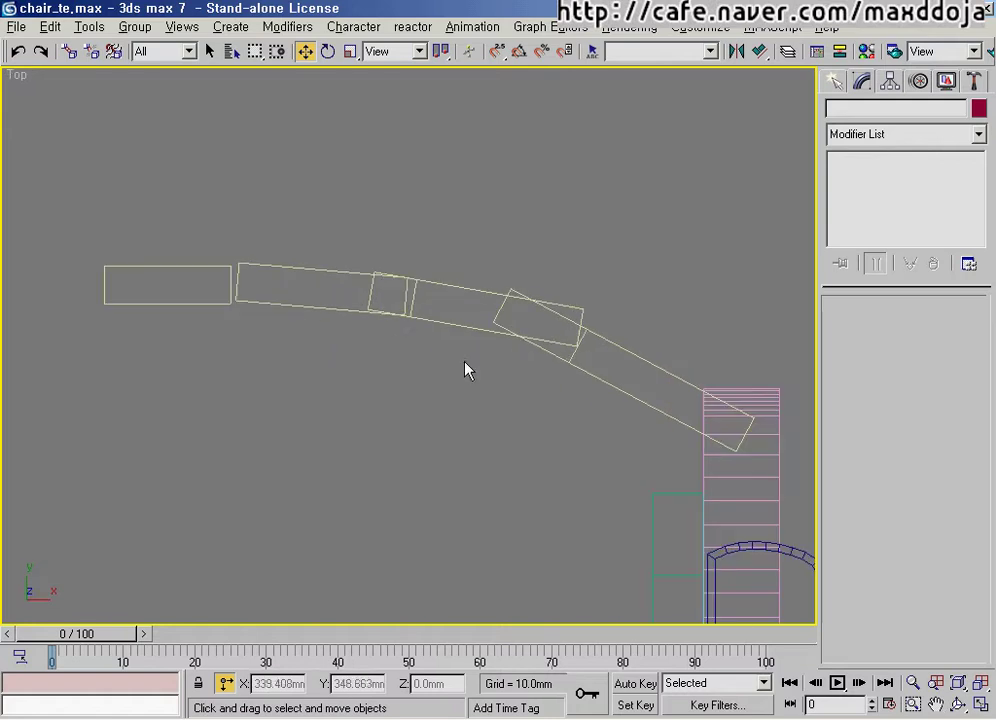
pyautogui.click(508, 337)
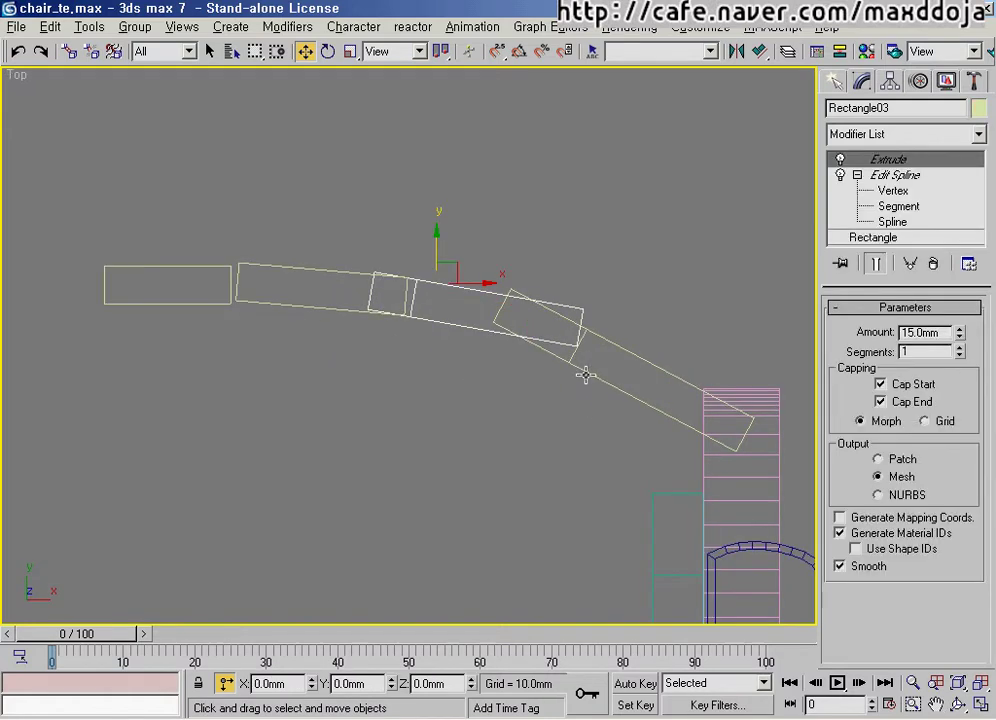
pyautogui.keyDown('ctrl'); pyautogui.click(587, 378); pyautogui.keyUp('ctrl')
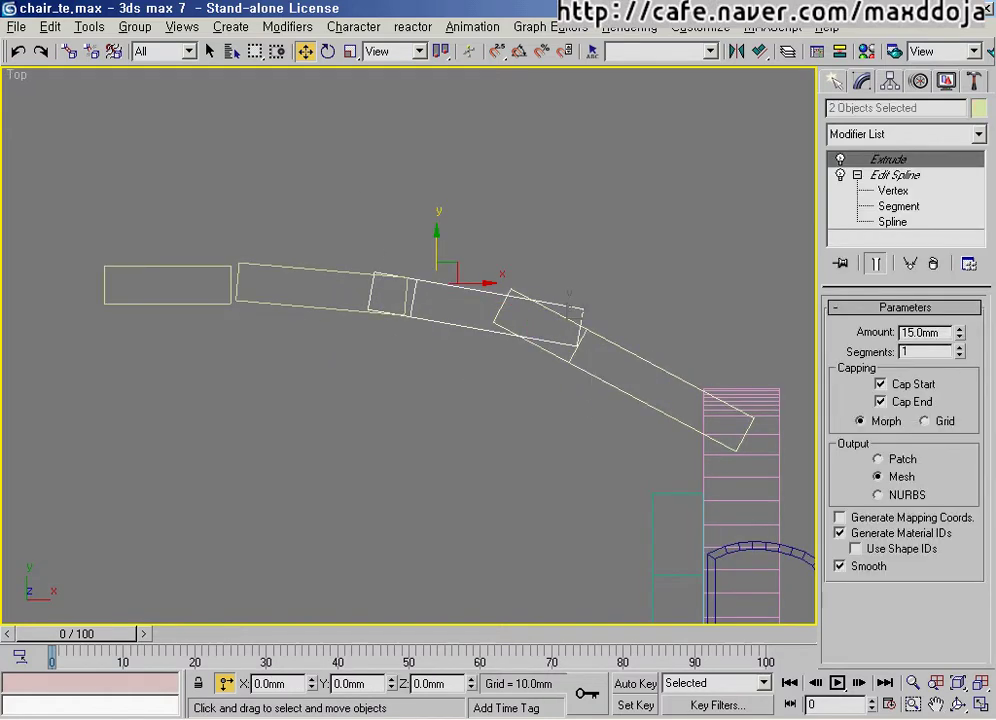
pyautogui.doubleClick(451, 684)
pyautogui.write('-5')
pyautogui.press('Return')
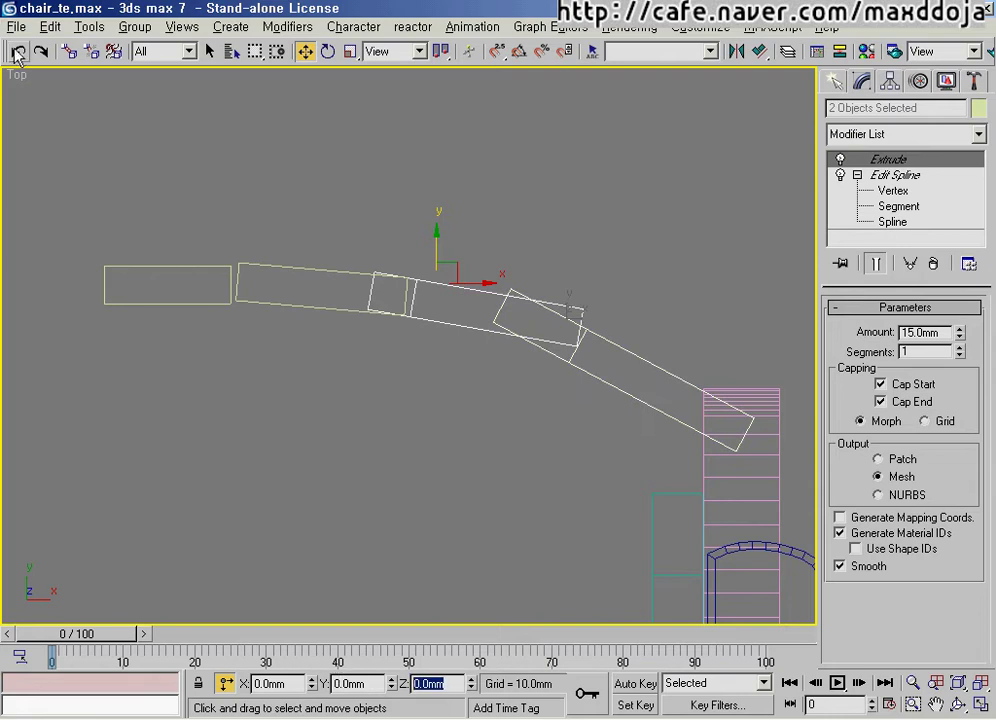
# Step: Rotate the third and fourth slats together -5 degrees about Z and lower them about 6.2 mm along Y to meet the second slat
pyautogui.click(327, 52)
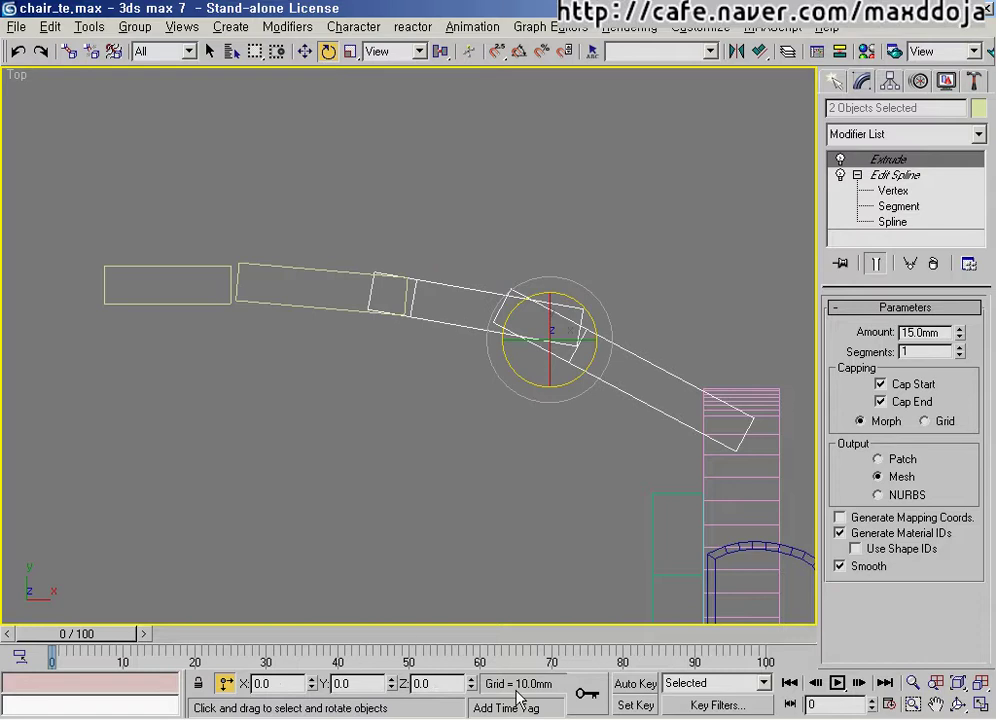
pyautogui.doubleClick(451, 684)
pyautogui.press('Return')
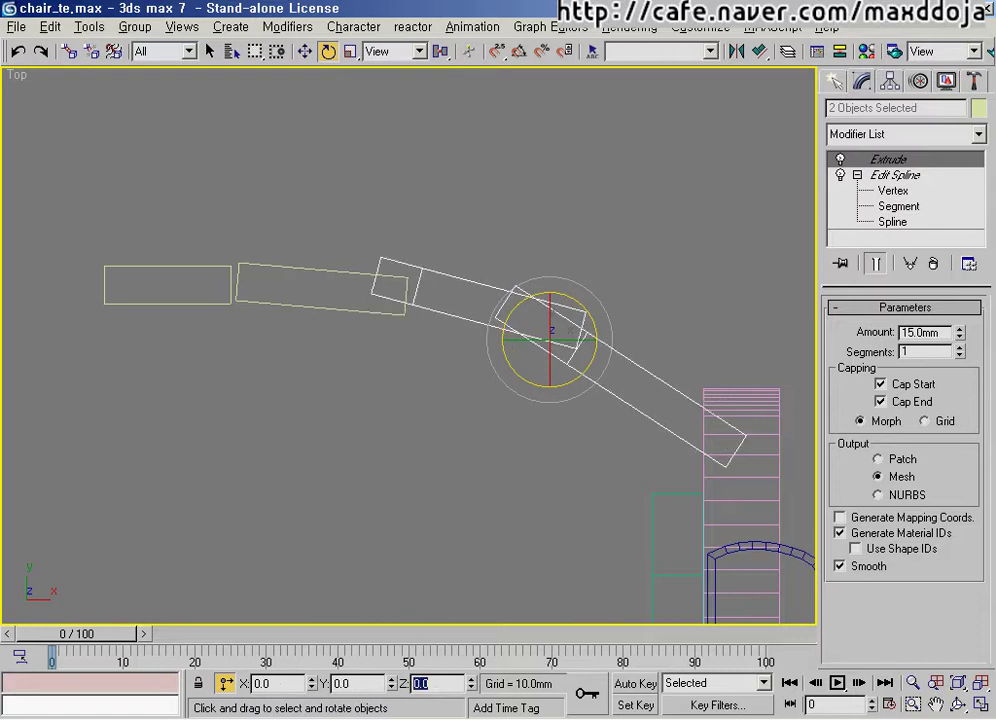
pyautogui.rightClick(614, 225)
pyautogui.click(640, 249)
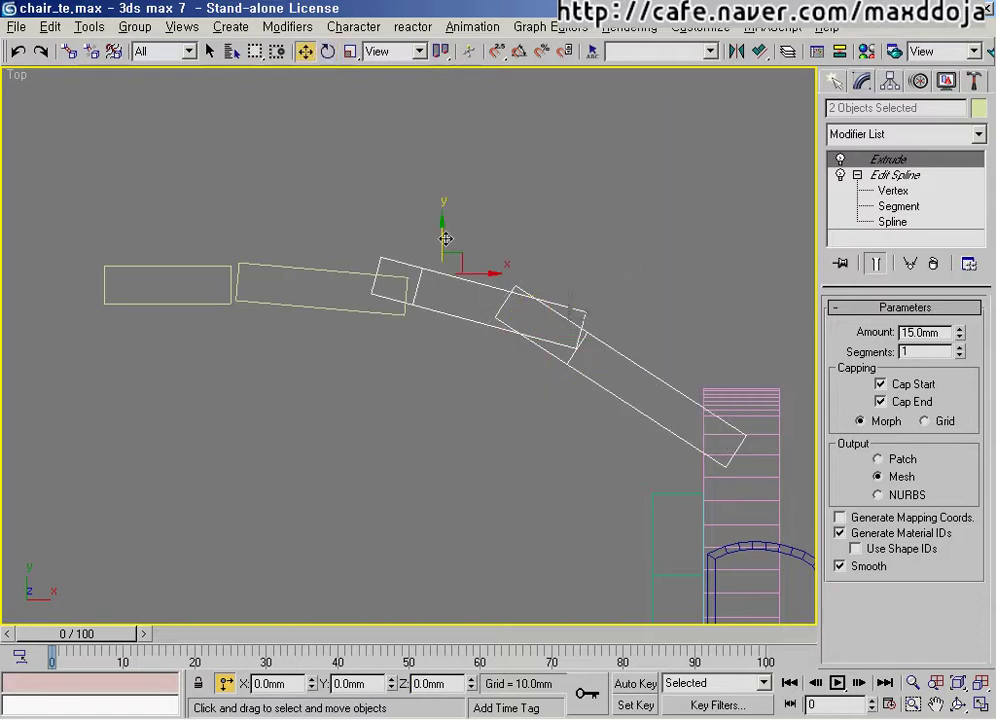
pyautogui.moveTo(441, 240); pyautogui.dragTo(441, 251)
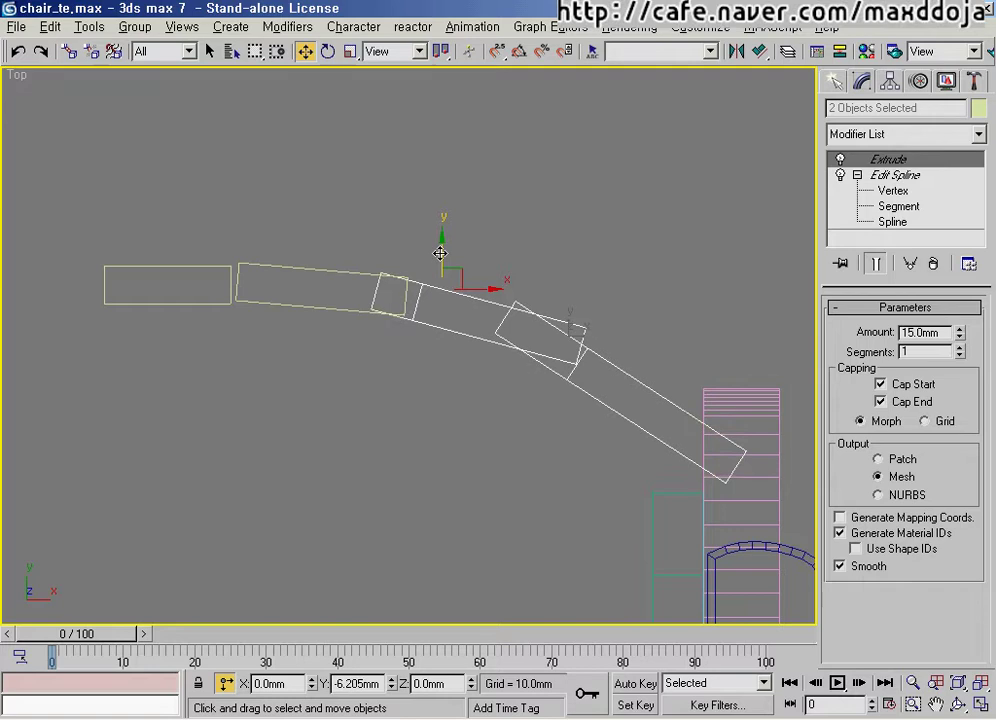
pyautogui.click(475, 402)
# Step: Rotate only the outermost slat 5 degrees about Z and raise it slightly along Y to meet the third slat
pyautogui.click(610, 419)
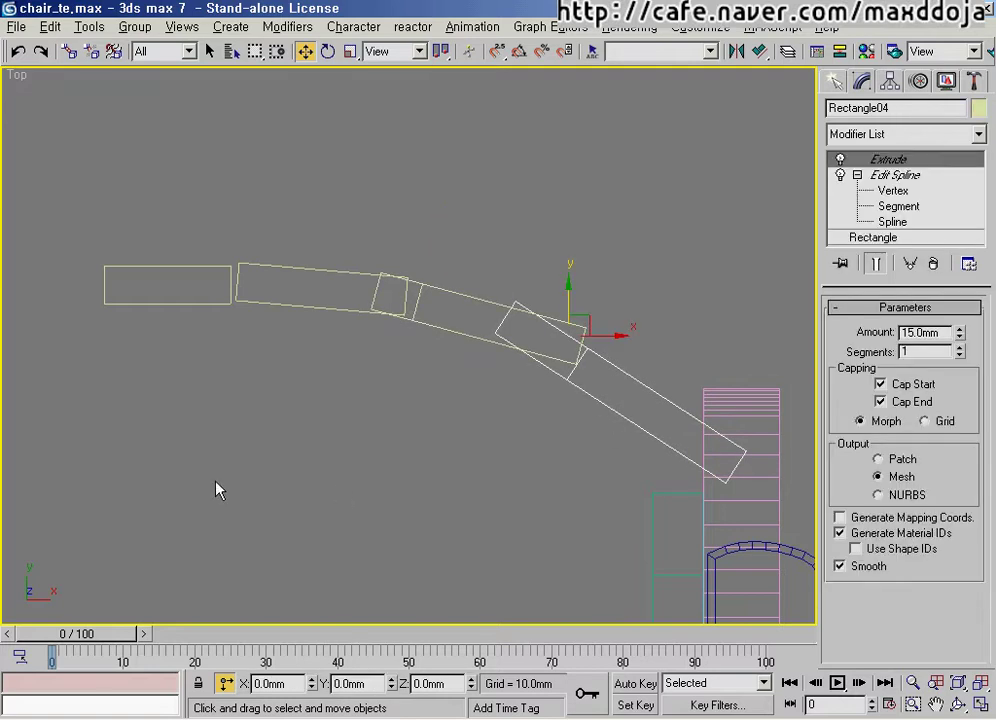
pyautogui.moveTo(447, 687); pyautogui.dragTo(350, 689)
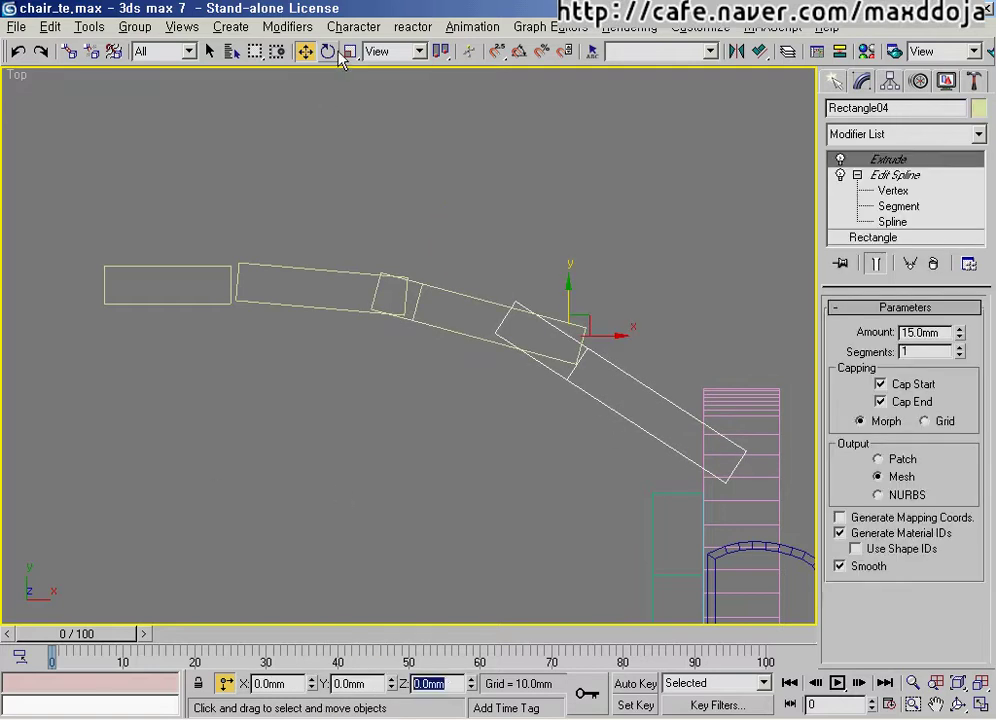
pyautogui.click(328, 52)
pyautogui.doubleClick(430, 683)
pyautogui.write('5')
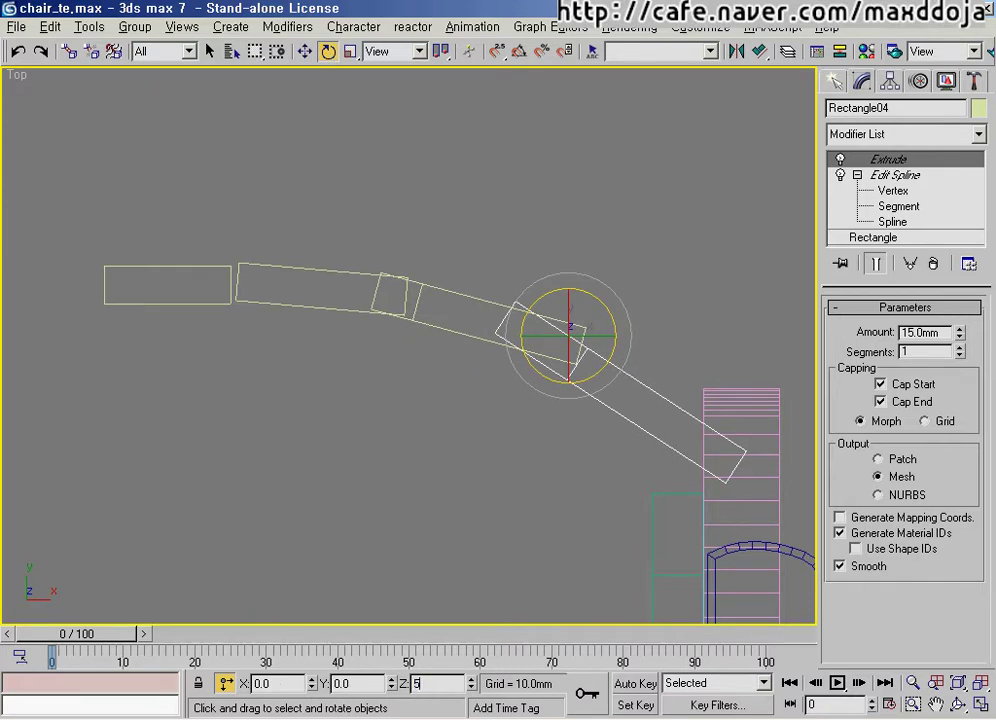
pyautogui.press('Return')
pyautogui.rightClick(553, 395)
pyautogui.click(574, 413)
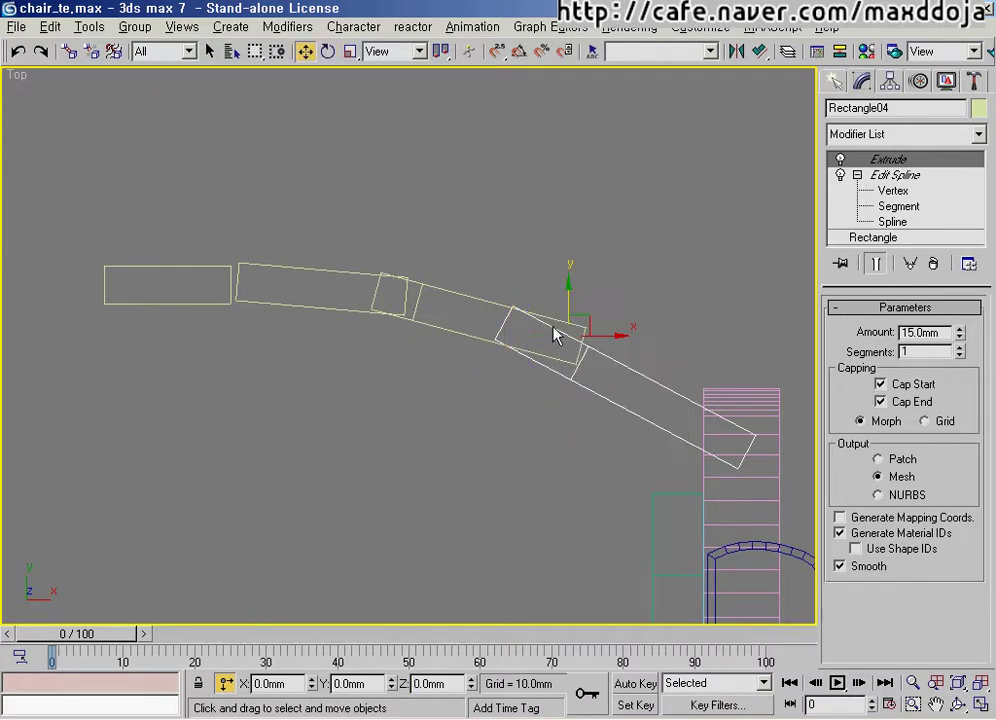
pyautogui.moveTo(566, 310); pyautogui.dragTo(569, 300)
pyautogui.click(400, 396)
# Step: Inspect the joints between the curved backrest slats from several angles in the perspective view
pyautogui.moveTo(400, 396); pyautogui.dragTo(446, 332, button='middle')
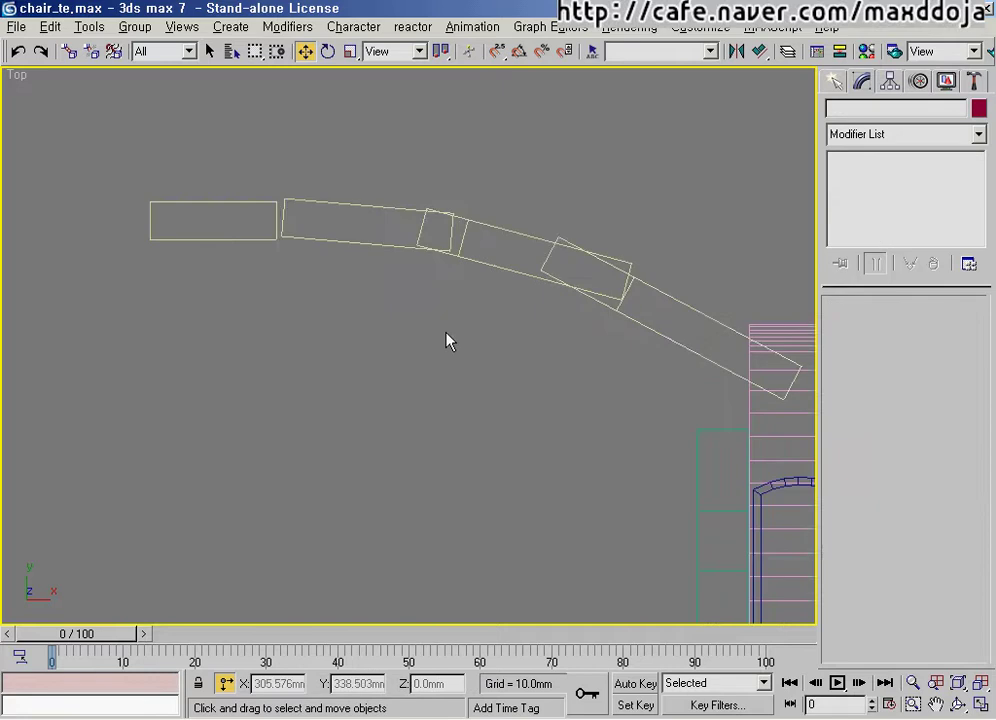
pyautogui.scroll(-3, 443, 427)
pyautogui.moveTo(441, 431)
pyautogui.mouseDown(button='middle')
pyautogui.moveTo(438, 405)
pyautogui.moveTo(440, 438)
pyautogui.mouseUp(button='middle')
pyautogui.press('p')
pyautogui.moveTo(440, 438)
pyautogui.keyDown('alt'); pyautogui.mouseDown(button='middle')
pyautogui.moveTo(438, 354)
pyautogui.moveTo(448, 339)
pyautogui.moveTo(405, 402)
pyautogui.mouseUp(button='middle'); pyautogui.keyUp('alt')
pyautogui.scroll(4, 438, 354)
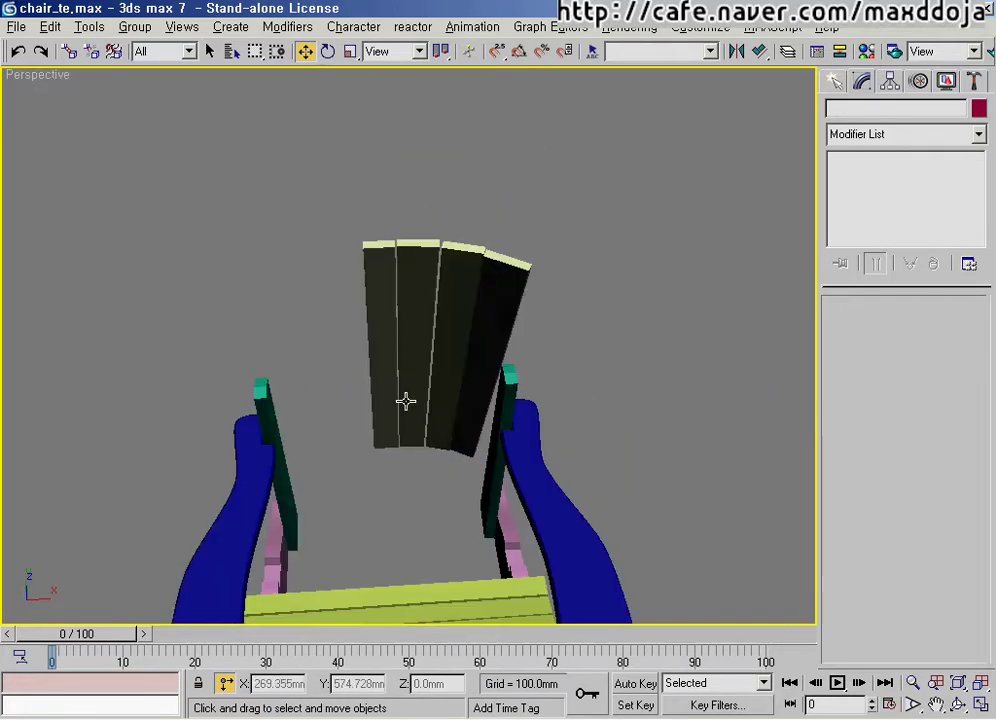
pyautogui.keyDown('alt'); pyautogui.moveTo(385, 296); pyautogui.dragTo(445, 340, button='middle'); pyautogui.keyUp('alt')
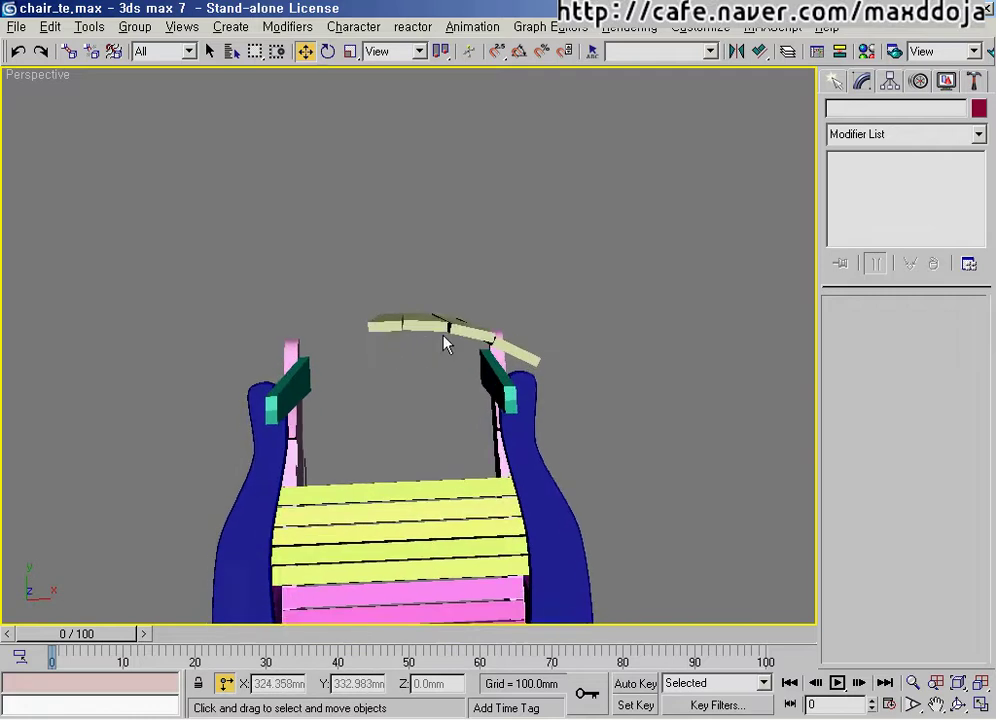
# Step: Shift the outermost slat about 3.8 mm in X and 2.1 mm in Y, and nudge the third slat up along Y
pyautogui.press('t')
pyautogui.scroll(2, 509, 342)
pyautogui.click(513, 300)
pyautogui.moveTo(510, 265); pyautogui.dragTo(513, 262)
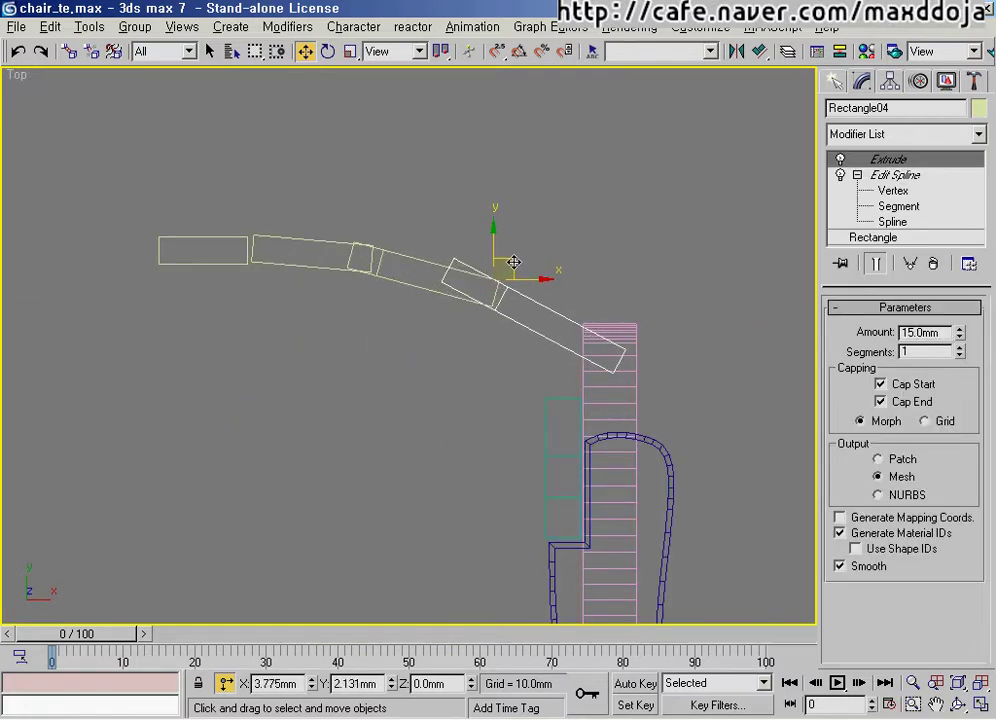
pyautogui.click(411, 287)
pyautogui.moveTo(412, 240); pyautogui.dragTo(412, 238)
pyautogui.click(388, 333)
# Step: Check the backrest in perspective and select the three slats beside the centre slat in the front view
pyautogui.scroll(-2, 390, 342)
pyautogui.press('p')
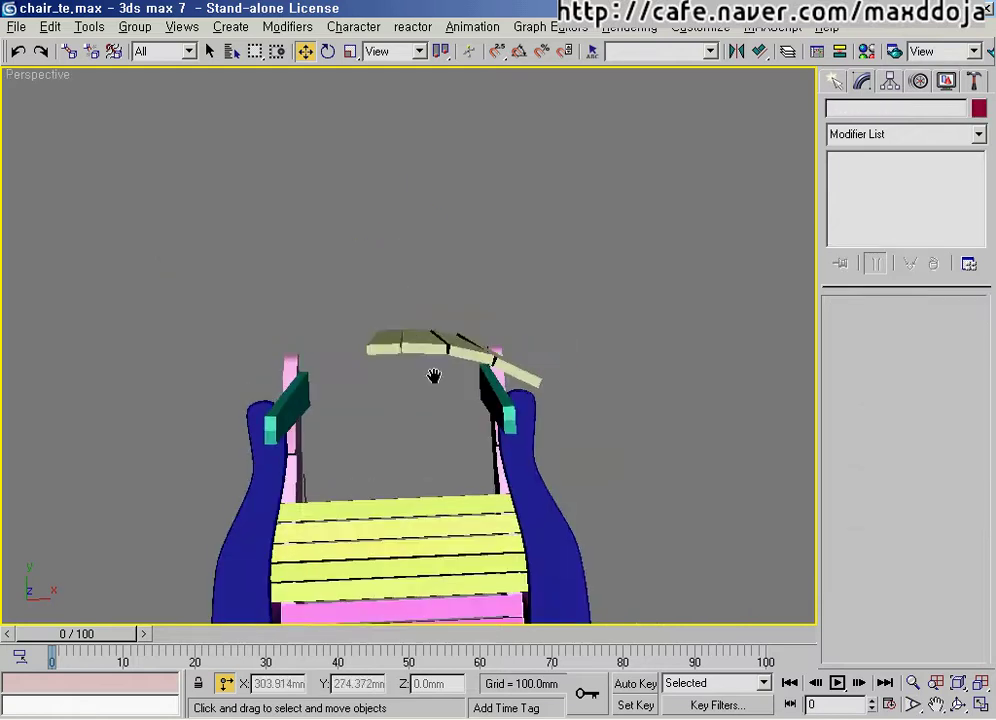
pyautogui.moveTo(433, 376)
pyautogui.keyDown('alt'); pyautogui.mouseDown(button='middle')
pyautogui.moveTo(516, 305)
pyautogui.moveTo(600, 340)
pyautogui.moveTo(743, 293)
pyautogui.moveTo(471, 382)
pyautogui.moveTo(365, 331)
pyautogui.moveTo(445, 352)
pyautogui.moveTo(469, 416)
pyautogui.mouseUp(button='middle'); pyautogui.keyUp('alt')
pyautogui.press('f')
pyautogui.scroll(-1, 469, 416)
pyautogui.moveTo(479, 230); pyautogui.dragTo(479, 232)
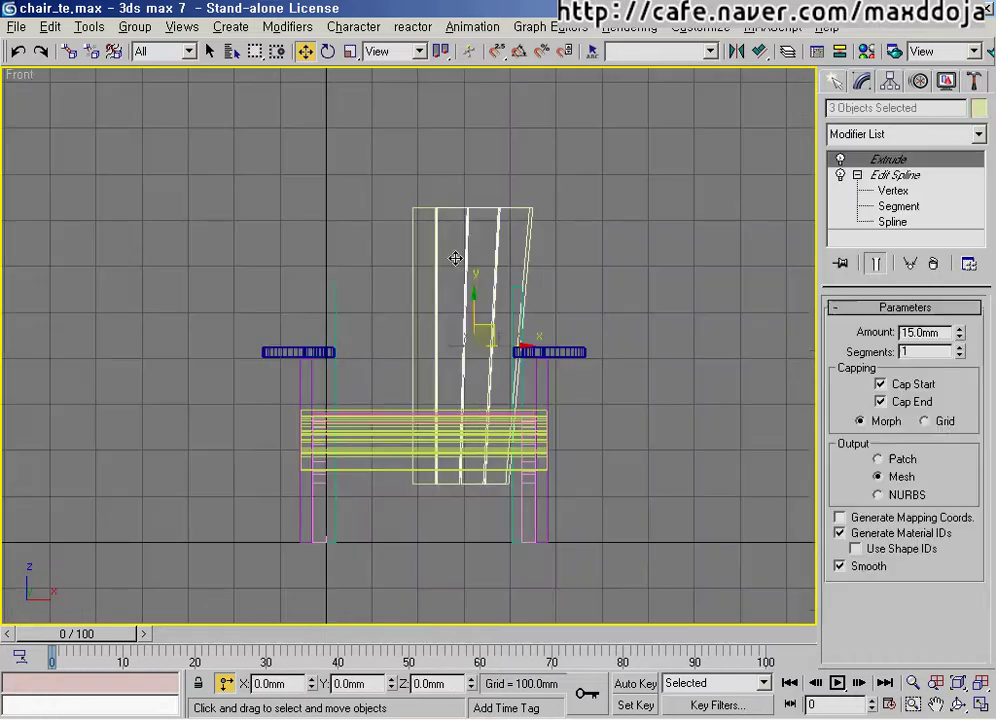
# Step: Try mirroring the three selected slats across X as instances and shifting the copies along X, and undo it
pyautogui.moveTo(456, 260); pyautogui.dragTo(516, 291, button='middle')
pyautogui.scroll(2, 483, 219)
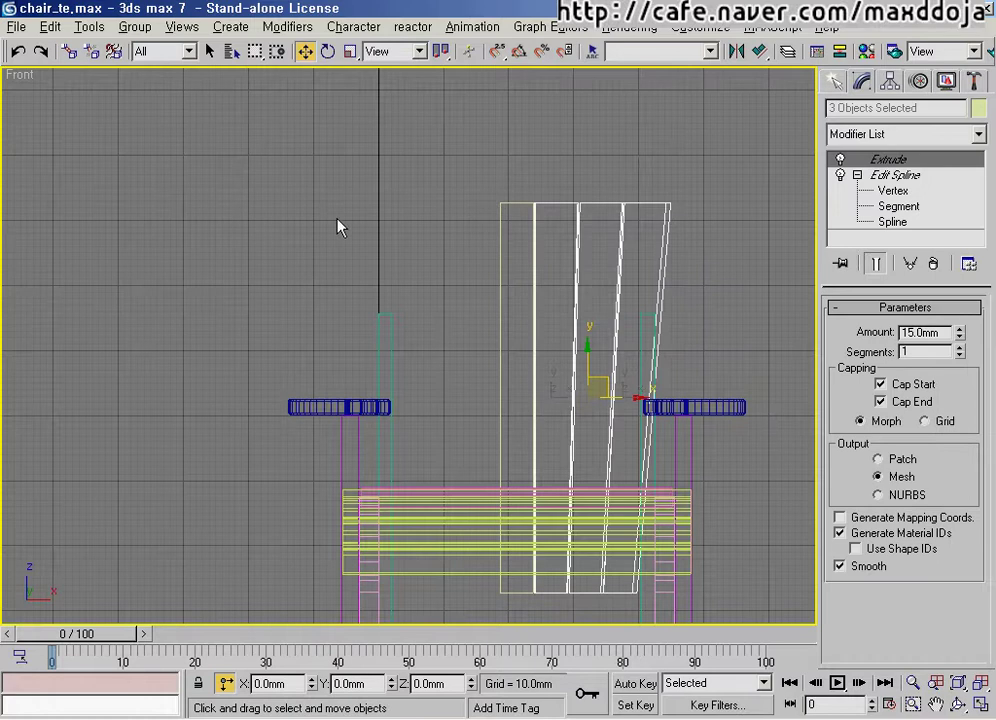
pyautogui.scroll(3, 558, 262)
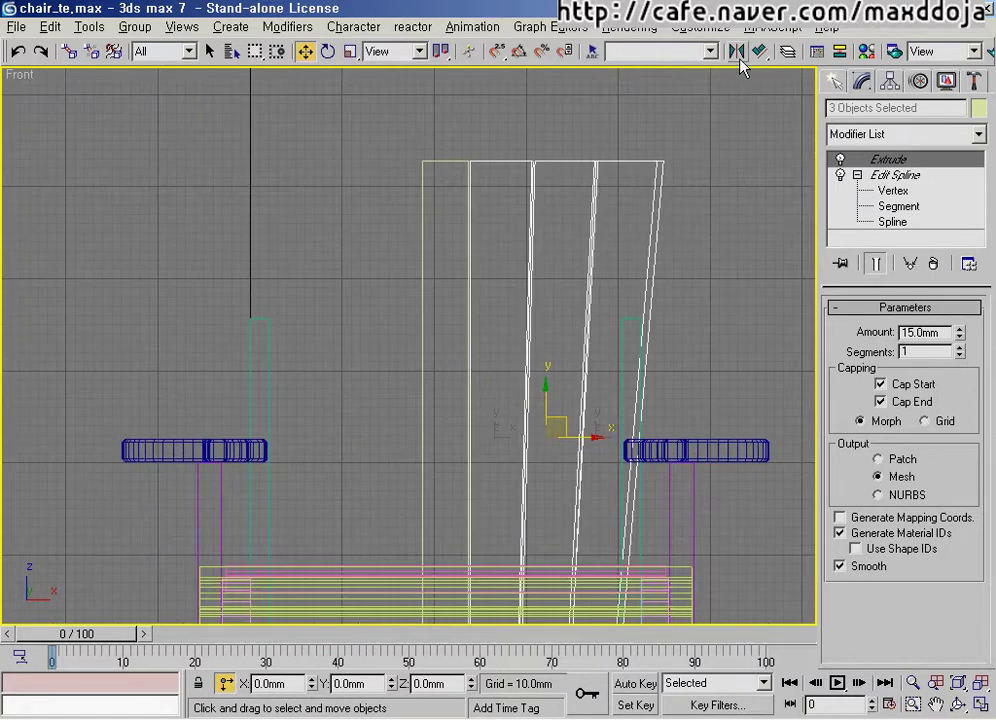
pyautogui.click(736, 51)
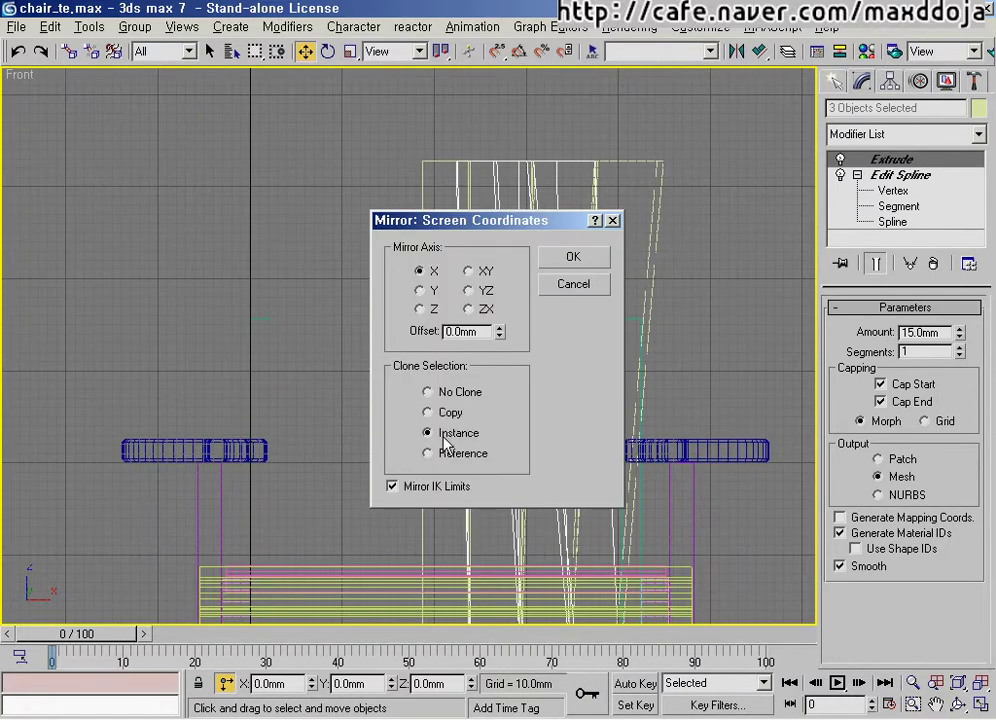
pyautogui.moveTo(443, 228); pyautogui.dragTo(746, 300)
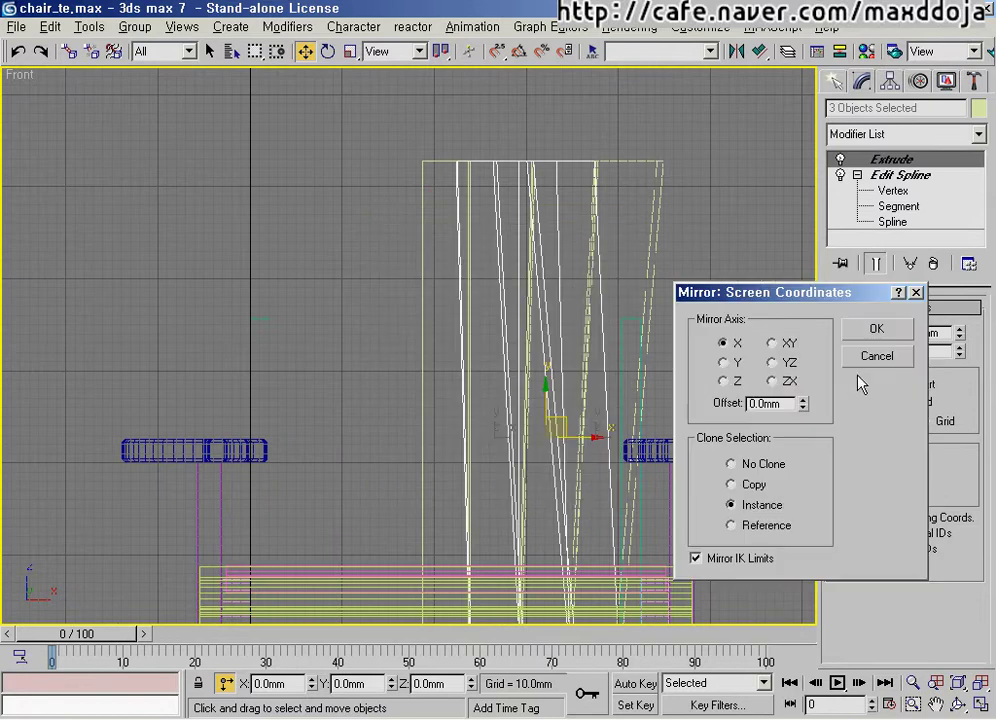
pyautogui.click(876, 330)
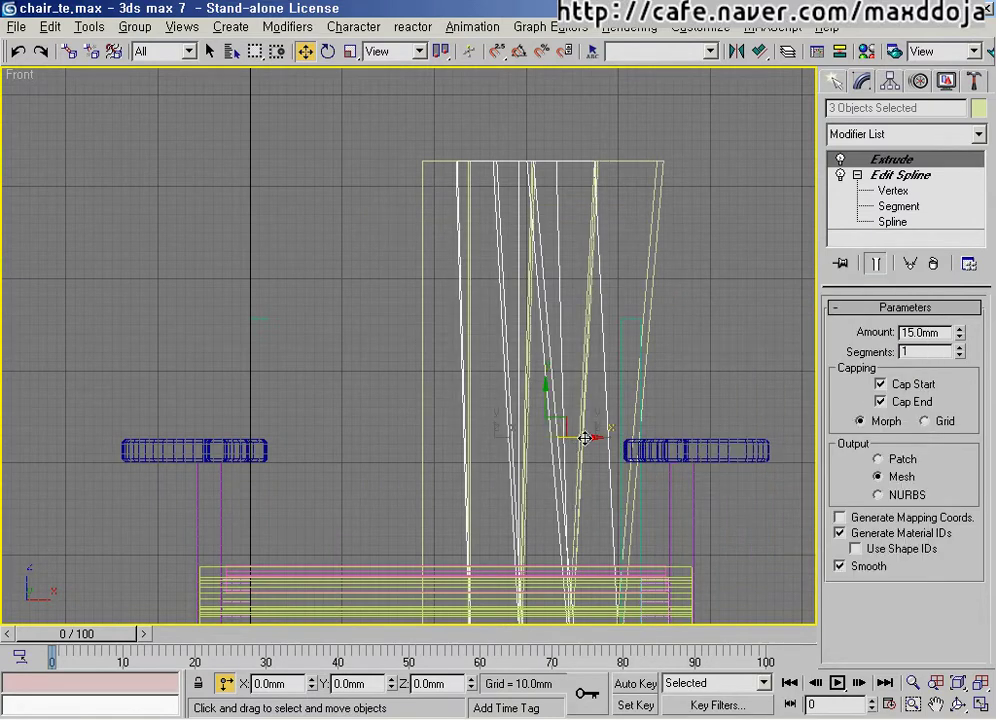
pyautogui.moveTo(585, 438); pyautogui.dragTo(633, 395)
pyautogui.click(17, 56)
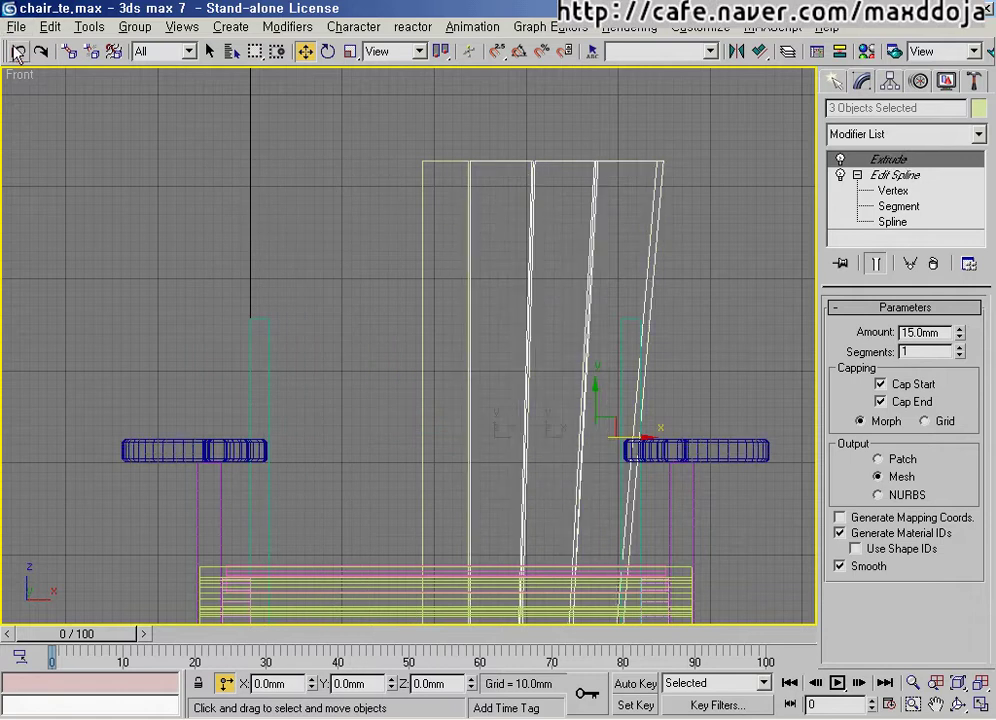
# Step: Reselect the three slats, preview mirroring them as instances across the Y and X axes, and cancel both attempts
pyautogui.moveTo(718, 233); pyautogui.dragTo(520, 140)
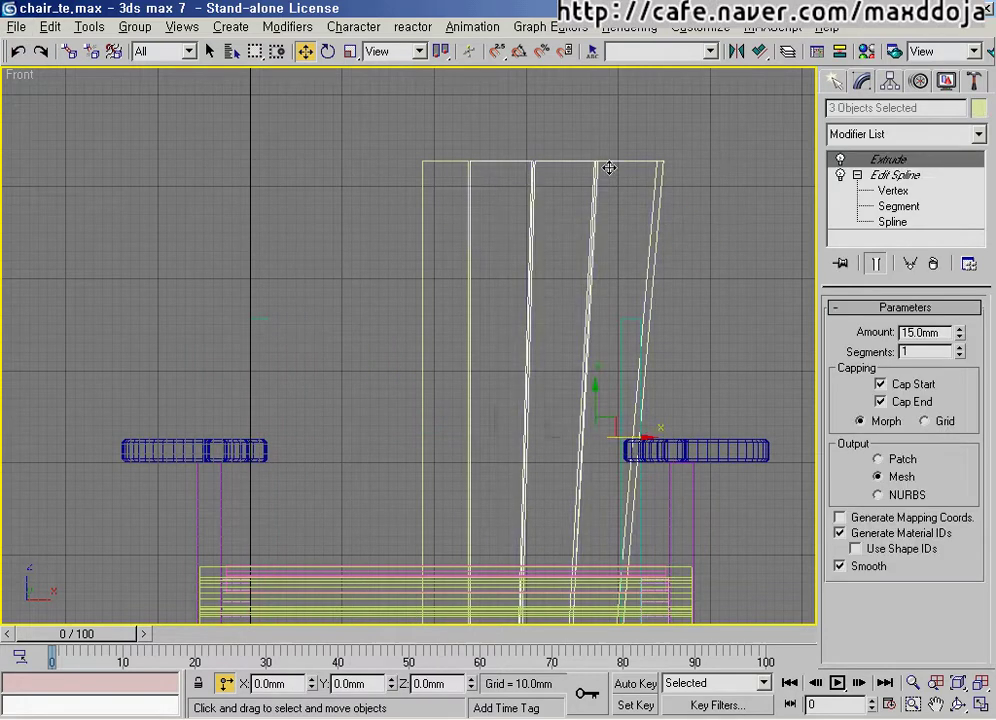
pyautogui.click(737, 52)
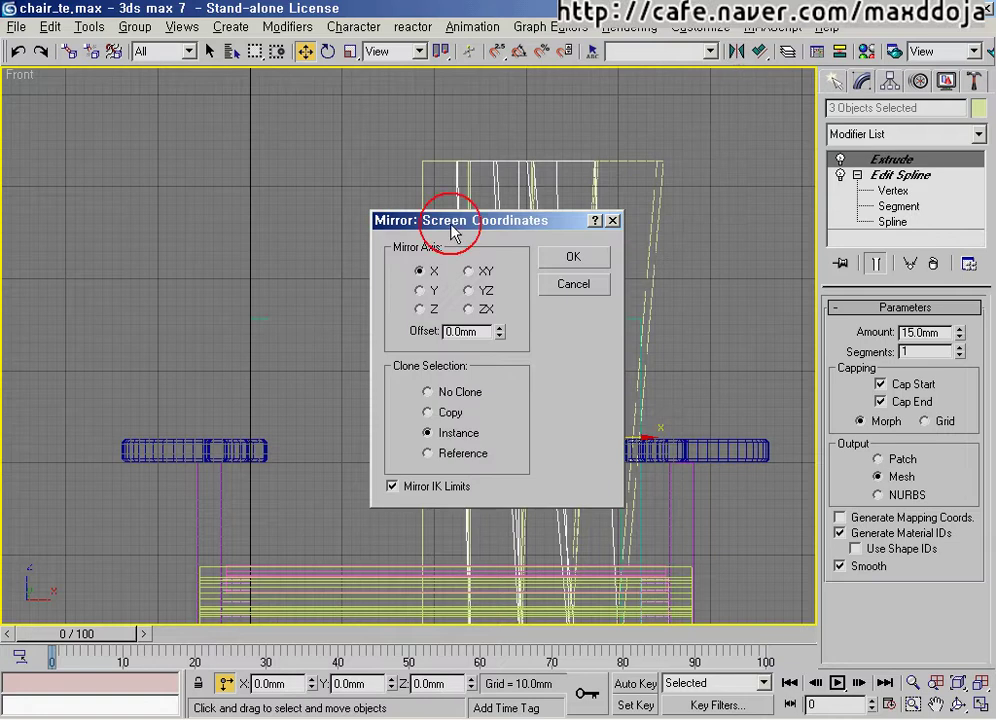
pyautogui.moveTo(456, 229); pyautogui.dragTo(749, 247)
pyautogui.click(736, 305)
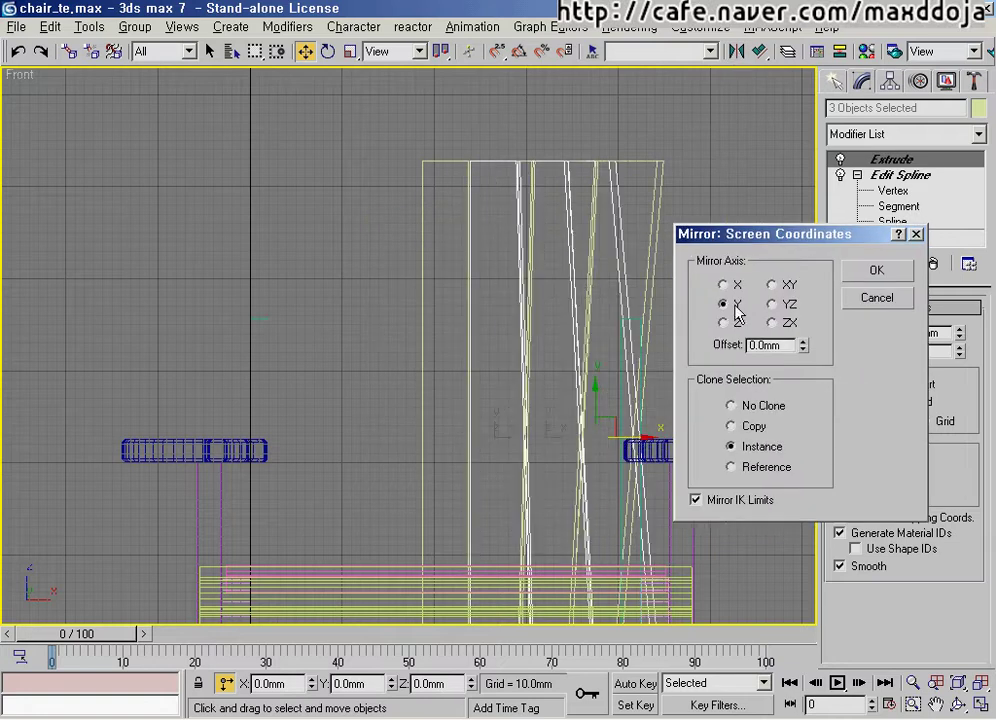
pyautogui.moveTo(816, 240); pyautogui.dragTo(851, 228)
pyautogui.click(770, 272)
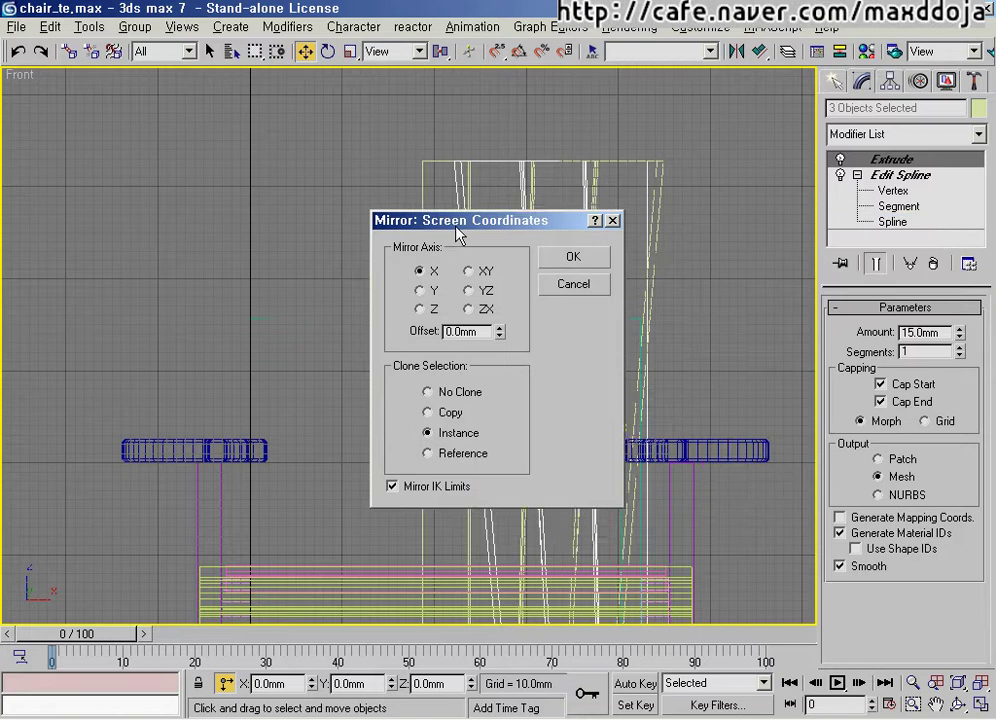
pyautogui.moveTo(459, 231); pyautogui.dragTo(562, 262)
pyautogui.click(662, 318)
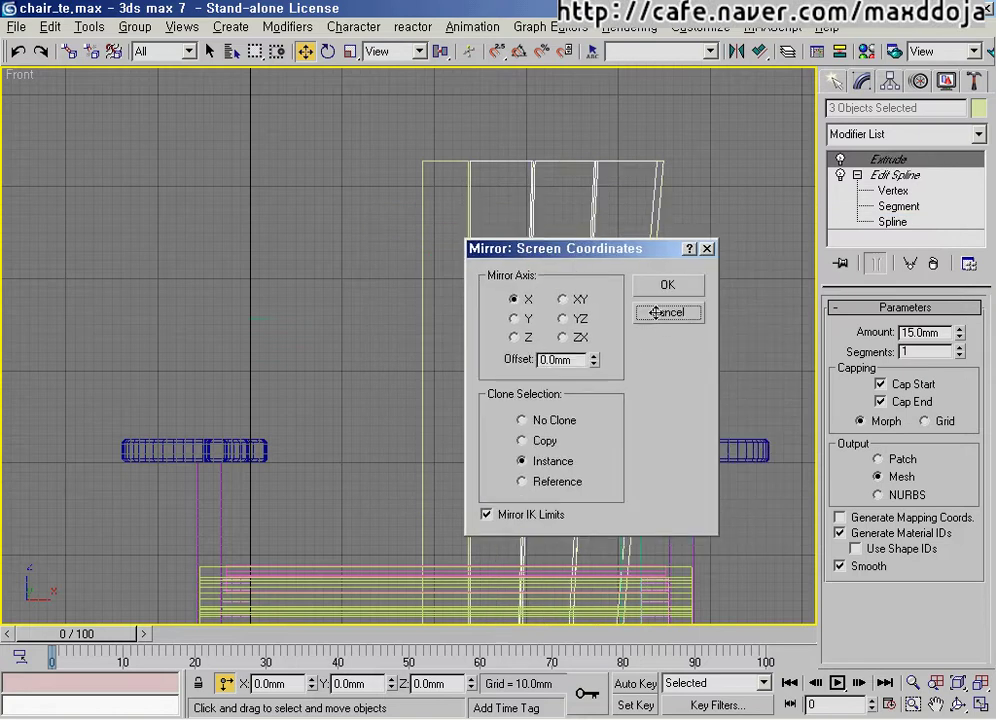
# Step: Set the transform centre of the three angled slats to Use Selection Center, keeping all three selected
pyautogui.moveTo(714, 252); pyautogui.dragTo(478, 135)
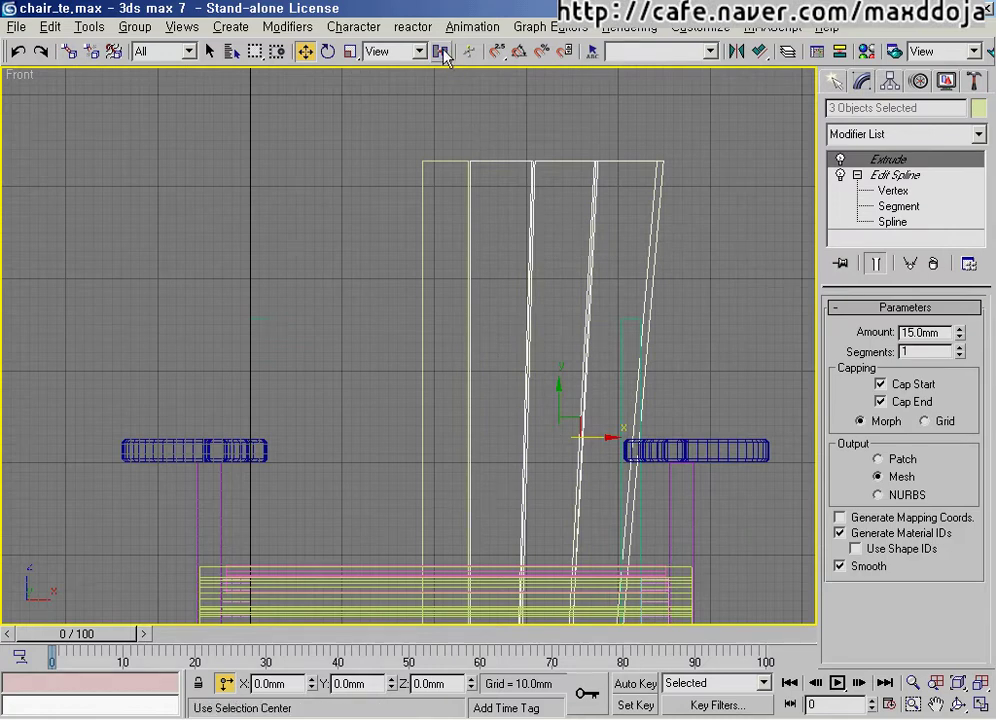
pyautogui.moveTo(442, 52); pyautogui.dragTo(441, 99)
pyautogui.moveTo(747, 249); pyautogui.dragTo(527, 129)
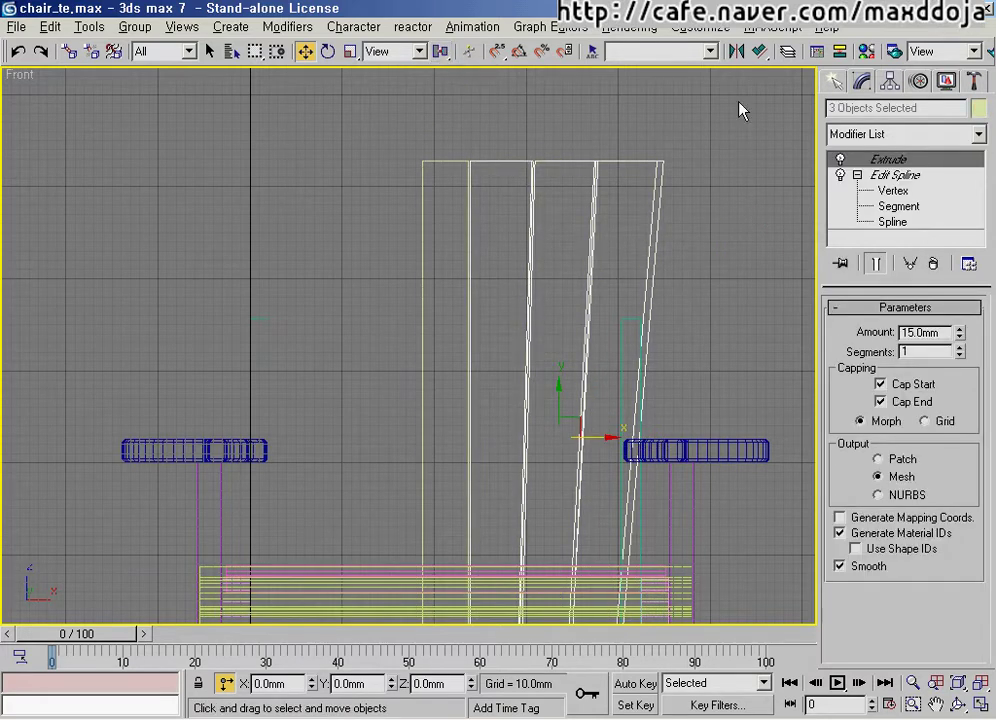
# Step: Mirror the three angled slats across X as instances and move the copies about -246 mm along X to the centre slat's other side
pyautogui.click(740, 55)
pyautogui.moveTo(398, 220); pyautogui.dragTo(745, 158)
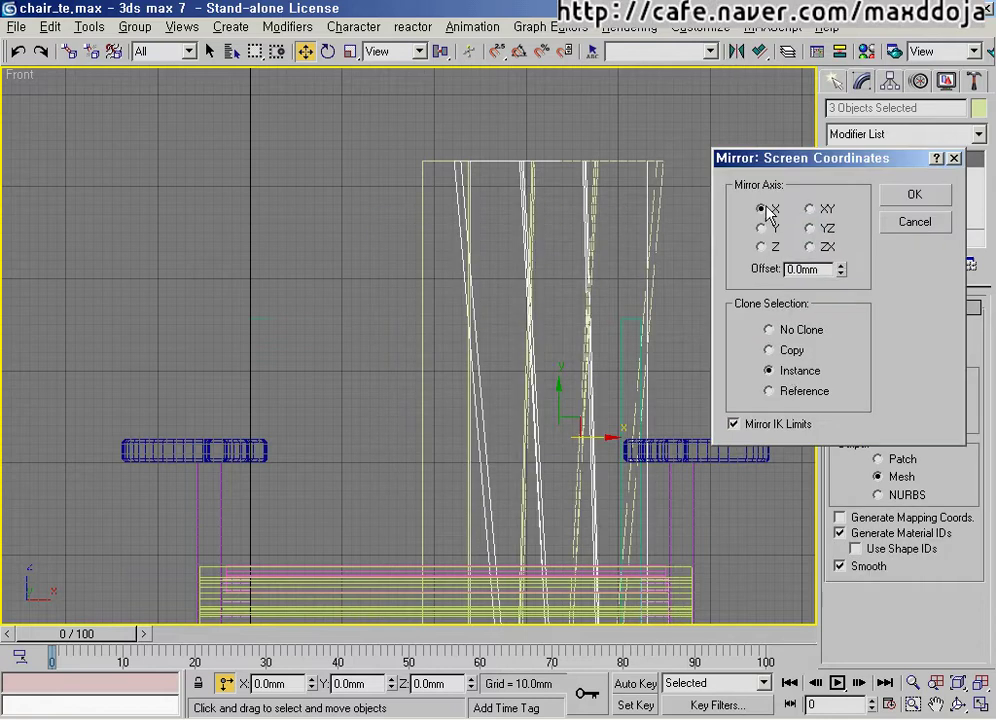
pyautogui.click(914, 195)
pyautogui.moveTo(596, 436); pyautogui.dragTo(370, 419)
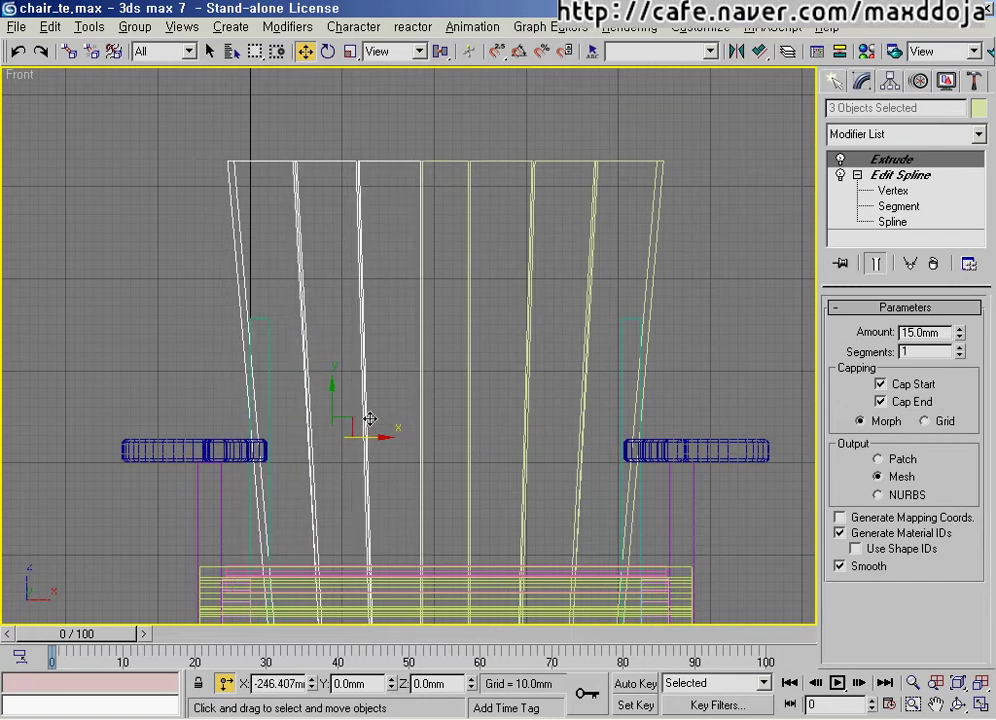
# Step: Select all seven backrest slats and examine their placement against the rear posts and seat frame in perspective and from above
pyautogui.moveTo(745, 227); pyautogui.dragTo(111, 172)
pyautogui.moveTo(334, 297); pyautogui.dragTo(407, 299, button='middle')
pyautogui.scroll(-2, 348, 301)
pyautogui.press('p')
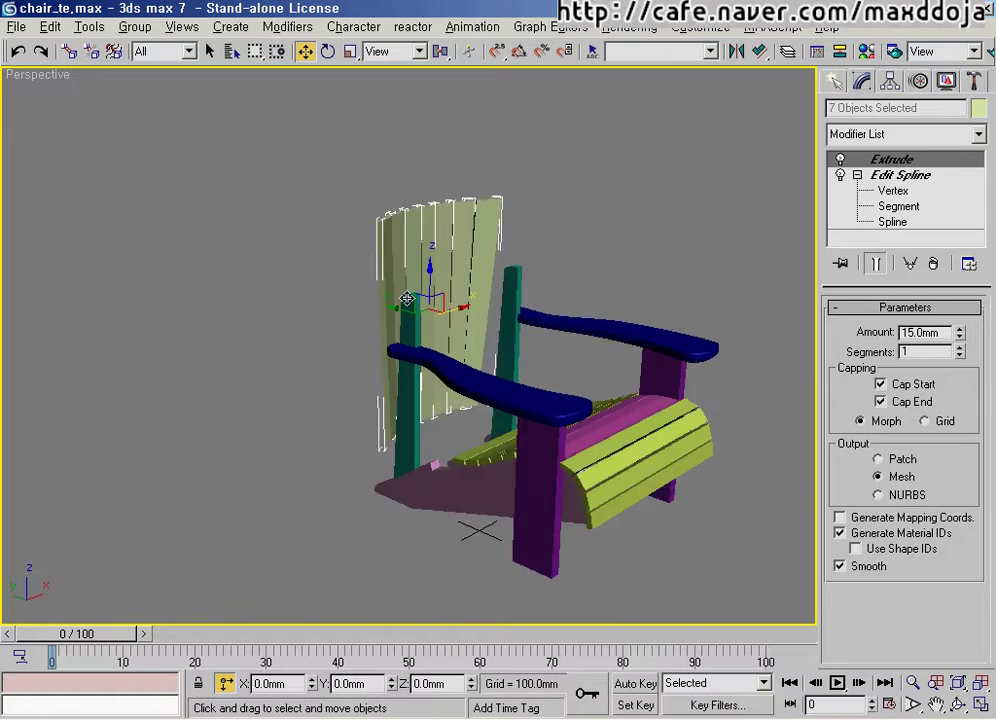
pyautogui.keyDown('alt'); pyautogui.moveTo(488, 283); pyautogui.dragTo(555, 258, button='middle'); pyautogui.keyUp('alt')
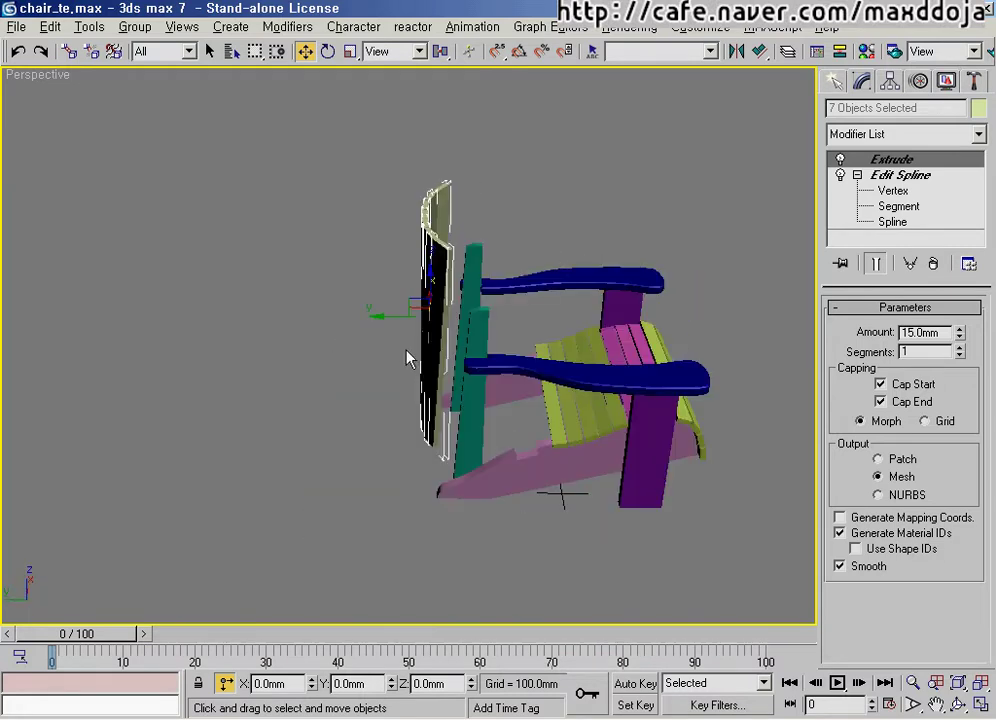
pyautogui.keyDown('alt'); pyautogui.moveTo(535, 329); pyautogui.dragTo(422, 325, button='middle'); pyautogui.keyUp('alt')
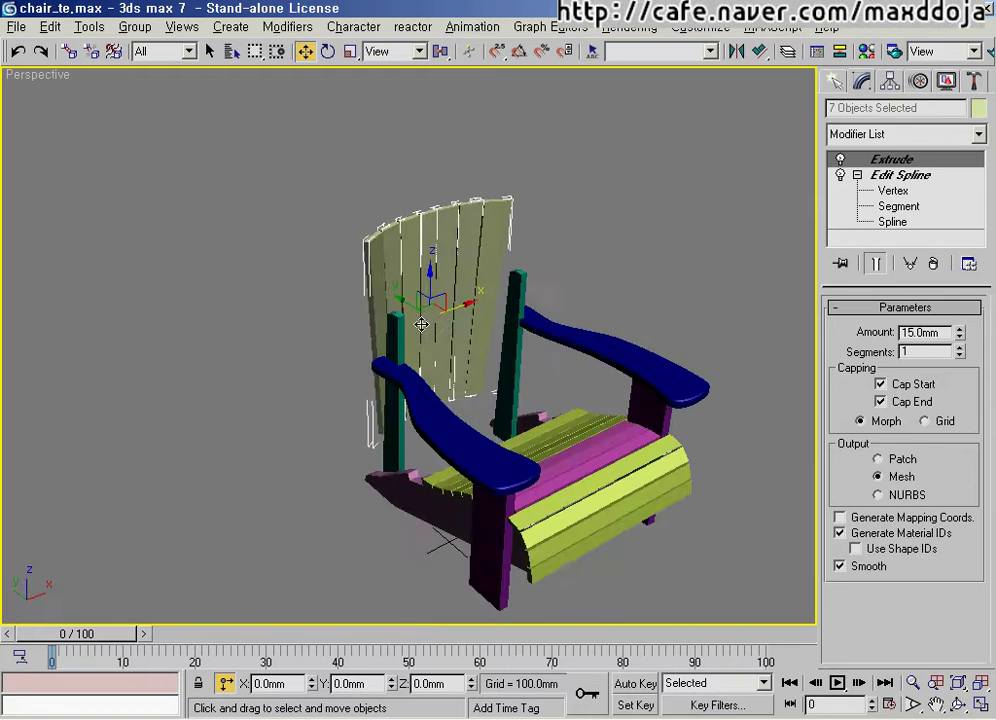
pyautogui.keyDown('alt'); pyautogui.moveTo(497, 328); pyautogui.dragTo(560, 305, button='middle'); pyautogui.keyUp('alt')
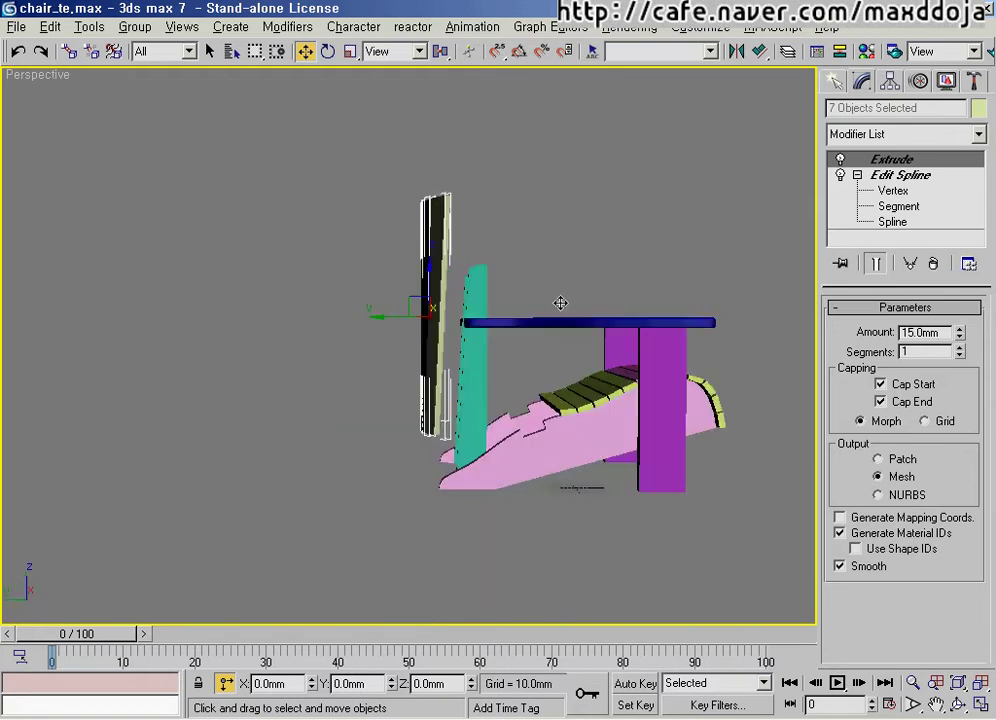
pyautogui.keyDown('alt'); pyautogui.moveTo(455, 344); pyautogui.dragTo(448, 337, button='middle'); pyautogui.keyUp('alt')
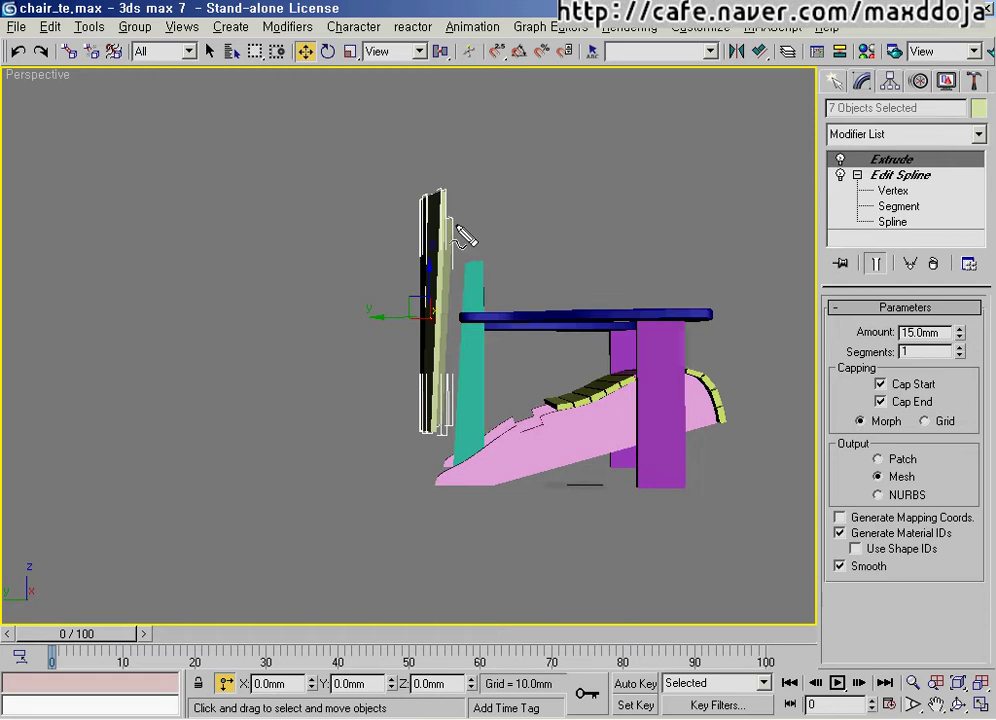
pyautogui.moveTo(455, 224)
pyautogui.mouseDown()
pyautogui.moveTo(505, 338)
pyautogui.moveTo(525, 428)
pyautogui.mouseUp()
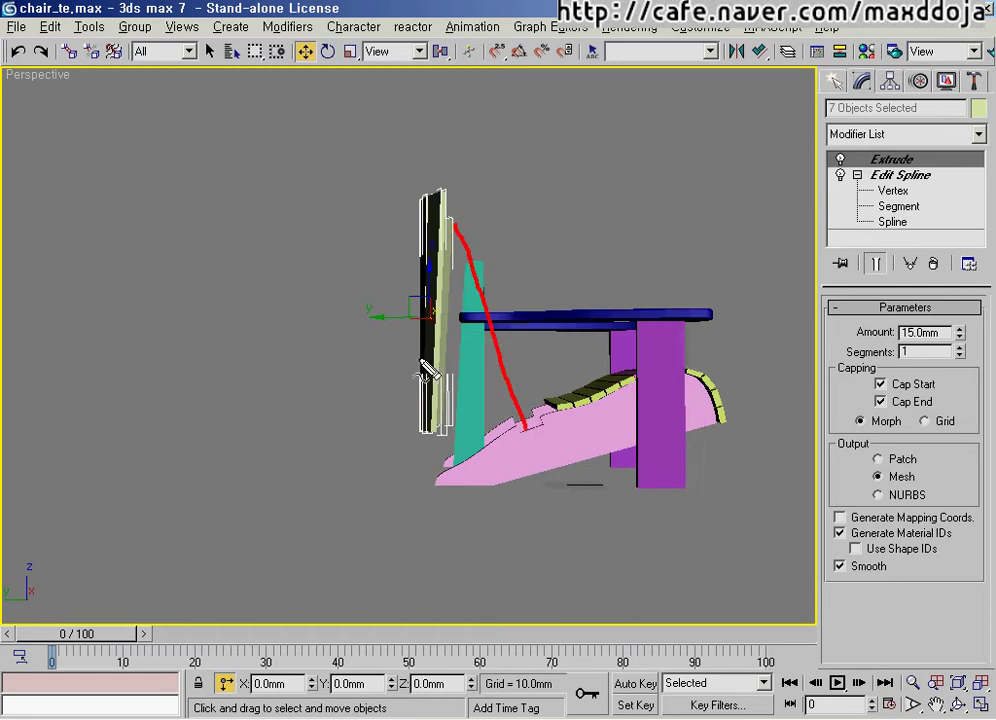
pyautogui.press('Escape')
pyautogui.moveTo(445, 321)
pyautogui.mouseDown(button='middle')
pyautogui.moveTo(425, 330)
pyautogui.moveTo(497, 315)
pyautogui.moveTo(495, 391)
pyautogui.mouseUp(button='middle')
pyautogui.press('t')
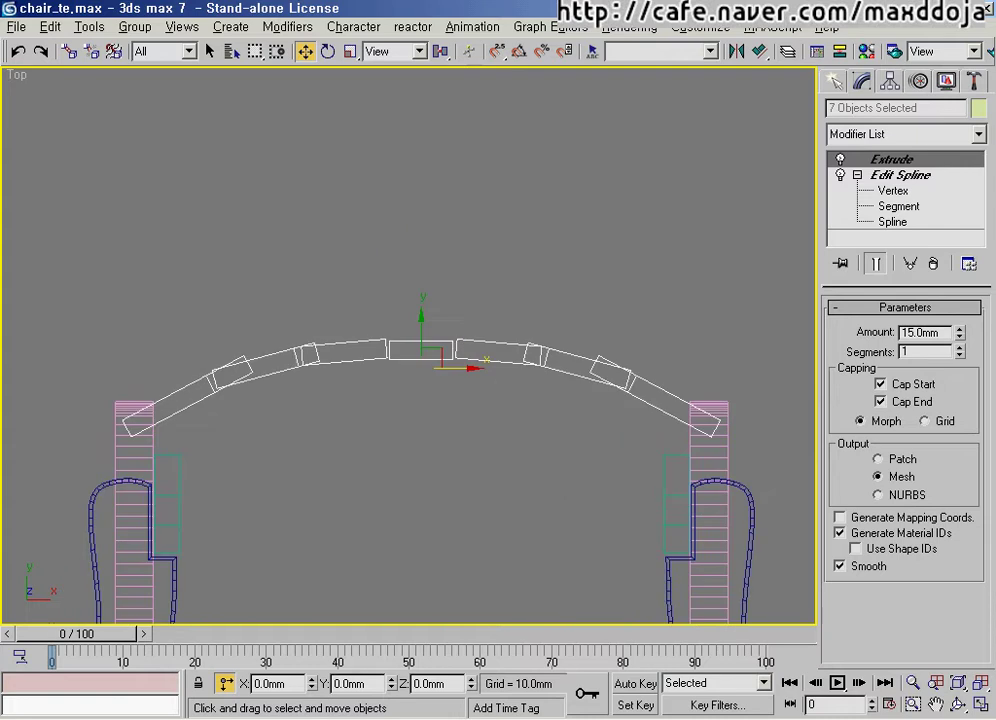
# Step: Switch to ACDSee and examine the curved back rail in the front view and the rendered chair of chair.tif
pyautogui.hotkey('alt', 'Tab')
pyautogui.moveTo(711, 365); pyautogui.dragTo(381, 446)
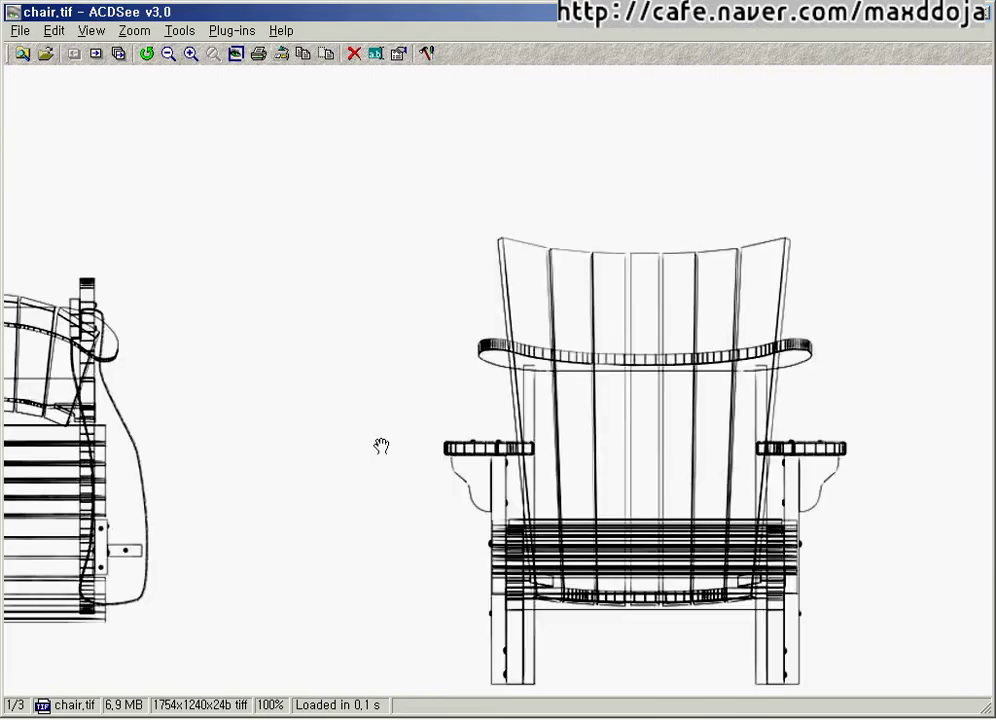
pyautogui.moveTo(482, 345)
pyautogui.mouseDown()
pyautogui.moveTo(588, 366)
pyautogui.moveTo(782, 370)
pyautogui.moveTo(745, 350)
pyautogui.moveTo(473, 373)
pyautogui.moveTo(775, 381)
pyautogui.mouseUp()
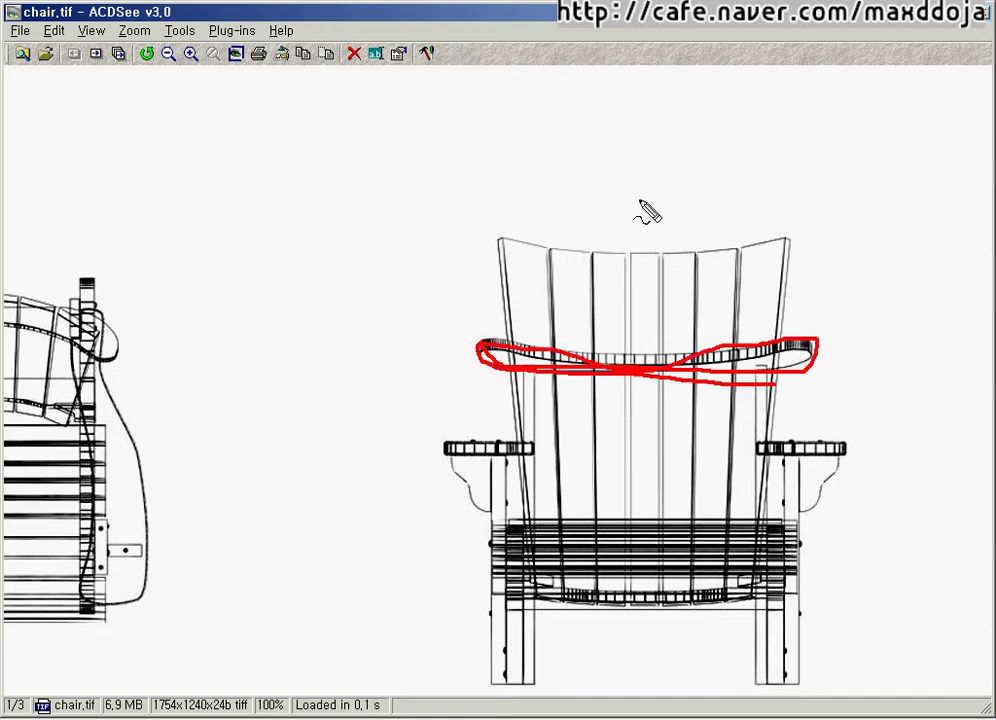
pyautogui.moveTo(638, 200); pyautogui.dragTo(657, 505)
pyautogui.moveTo(556, 308); pyautogui.dragTo(655, 378)
pyautogui.press('Escape')
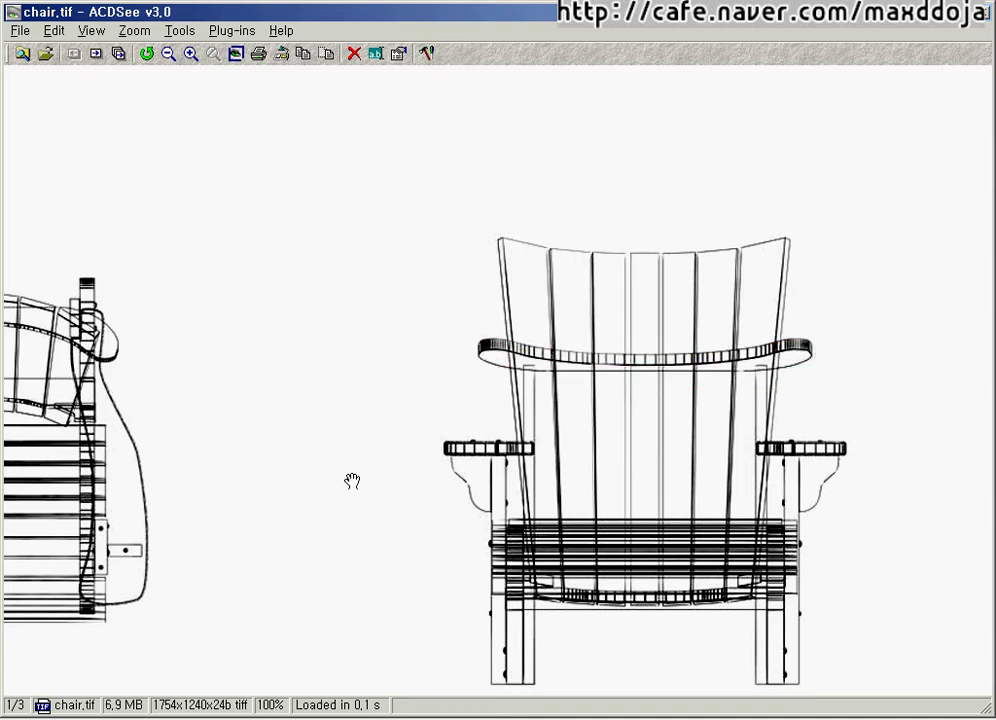
pyautogui.moveTo(351, 480); pyautogui.dragTo(778, 35)
pyautogui.moveTo(422, 365)
pyautogui.mouseDown()
pyautogui.moveTo(109, 354)
pyautogui.moveTo(52, 364)
pyautogui.mouseUp()
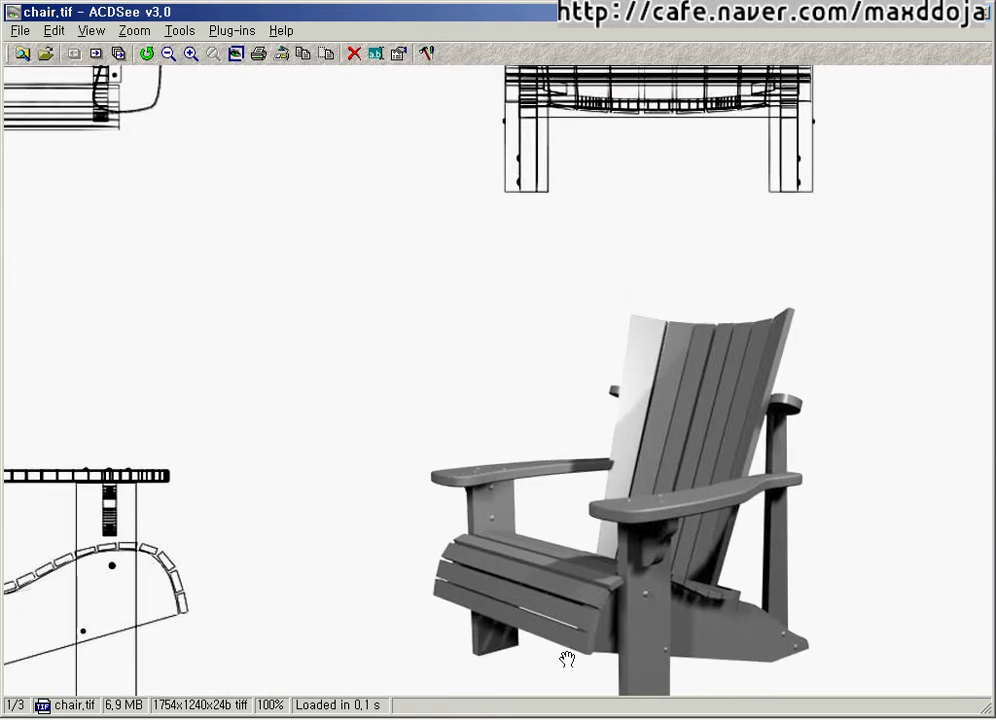
# Step: Switch back to 3ds Max and draw a curved Line in the top view from behind the centre slat along the slats' backs to the outermost one
pyautogui.hotkey('alt', 'Tab')
pyautogui.moveTo(750, 152); pyautogui.dragTo(753, 113, button='middle')
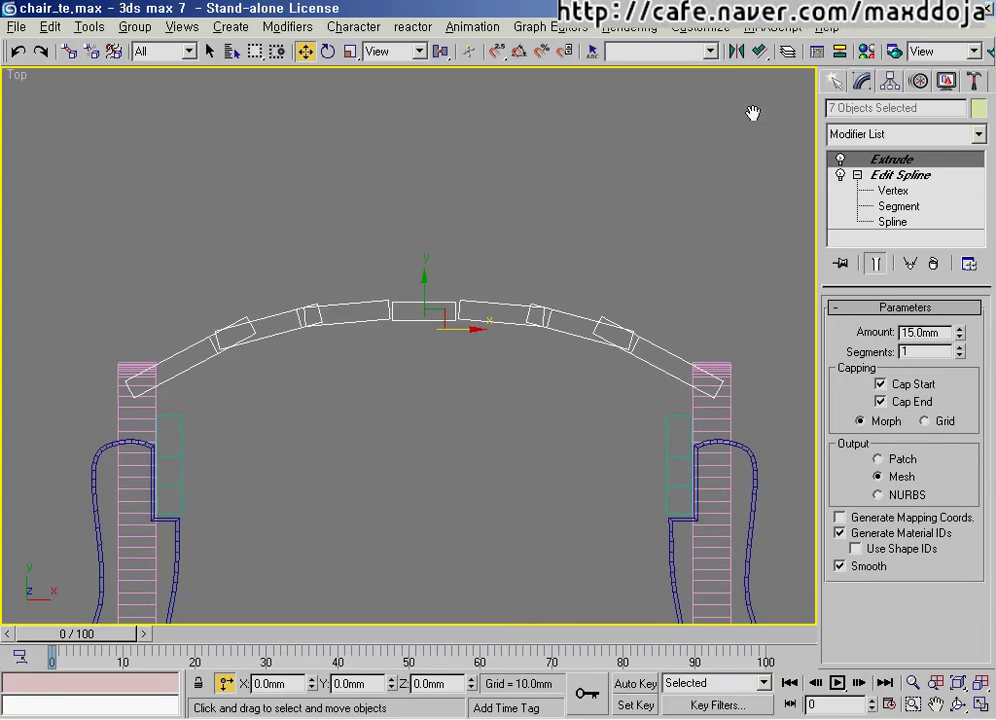
pyautogui.click(833, 87)
pyautogui.click(858, 222)
pyautogui.moveTo(436, 348); pyautogui.dragTo(436, 293, button='middle')
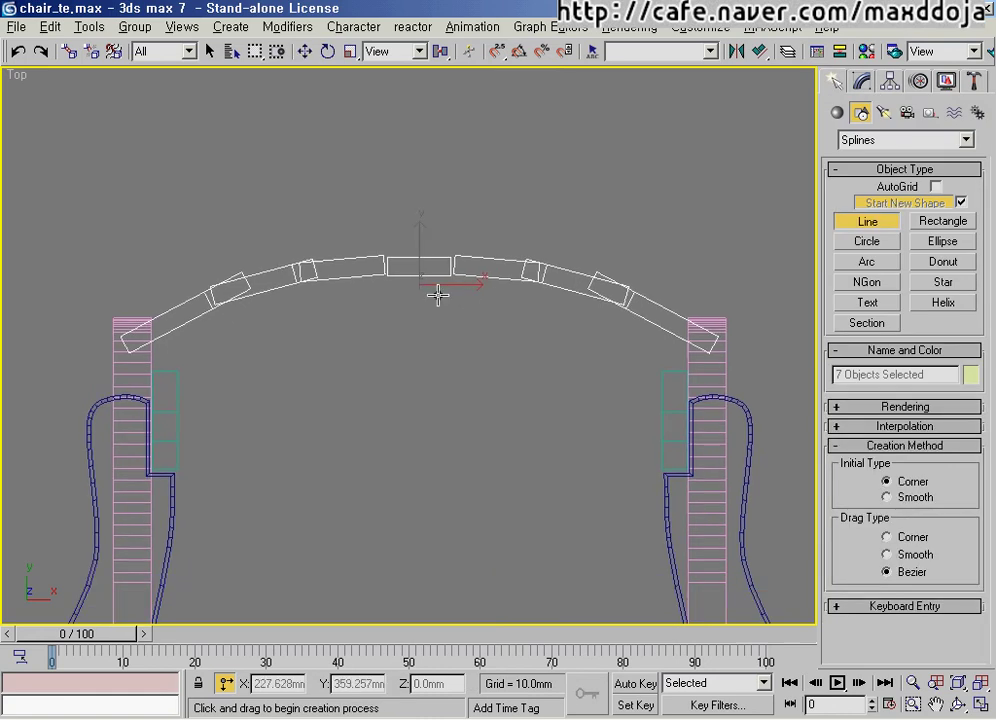
pyautogui.scroll(2, 432, 298)
pyautogui.scroll(-3, 425, 312)
pyautogui.scroll(2, 385, 283)
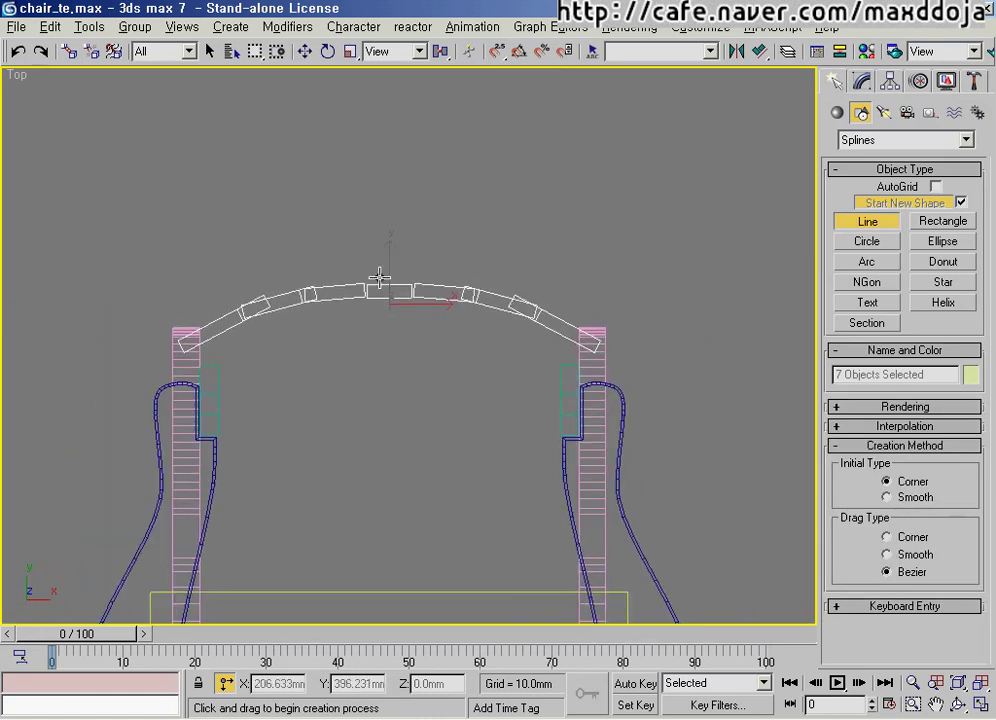
pyautogui.click(380, 260)
pyautogui.click(498, 268)
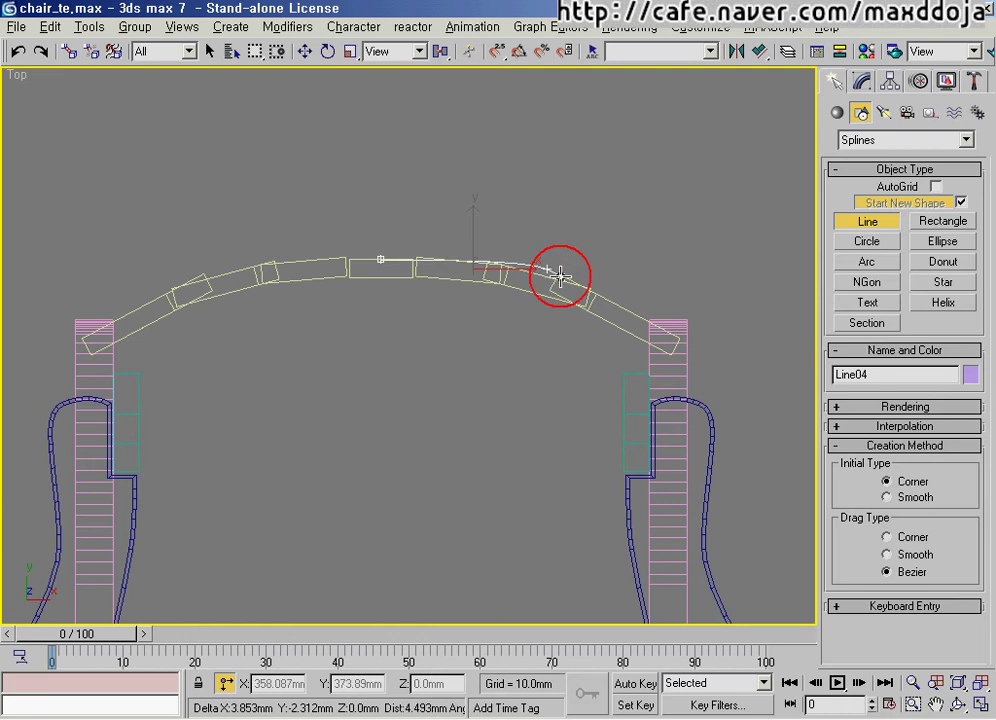
pyautogui.click(683, 337)
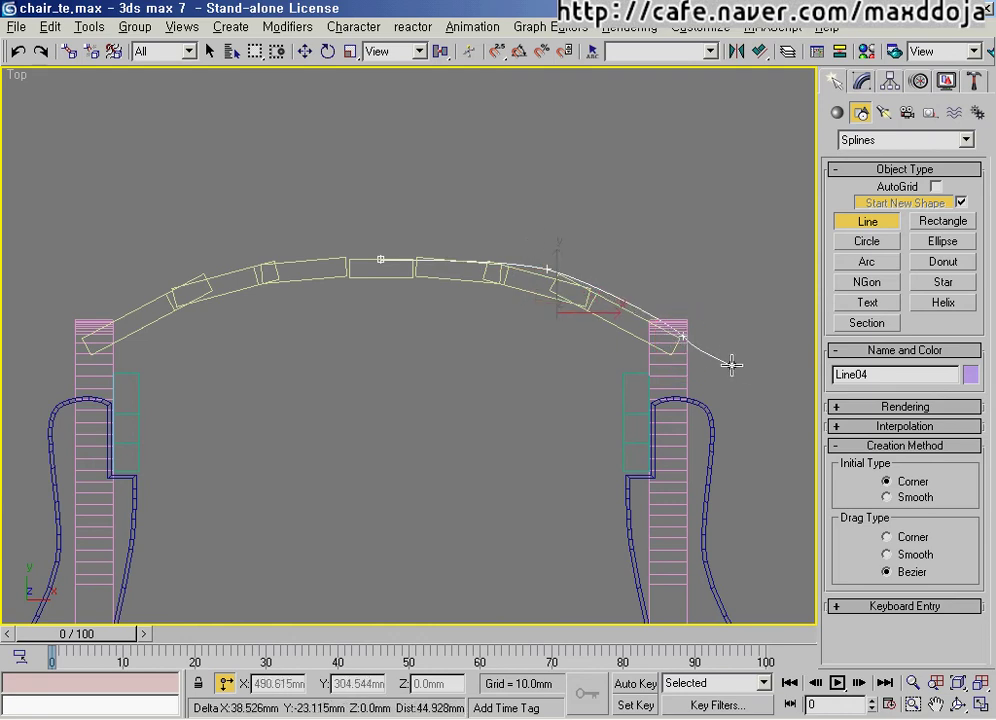
# Step: Continue the spline around a rounded rail end and along a straight horizontal rear edge back to the centre, leaving the outline open
pyautogui.click(725, 368)
pyautogui.click(769, 320)
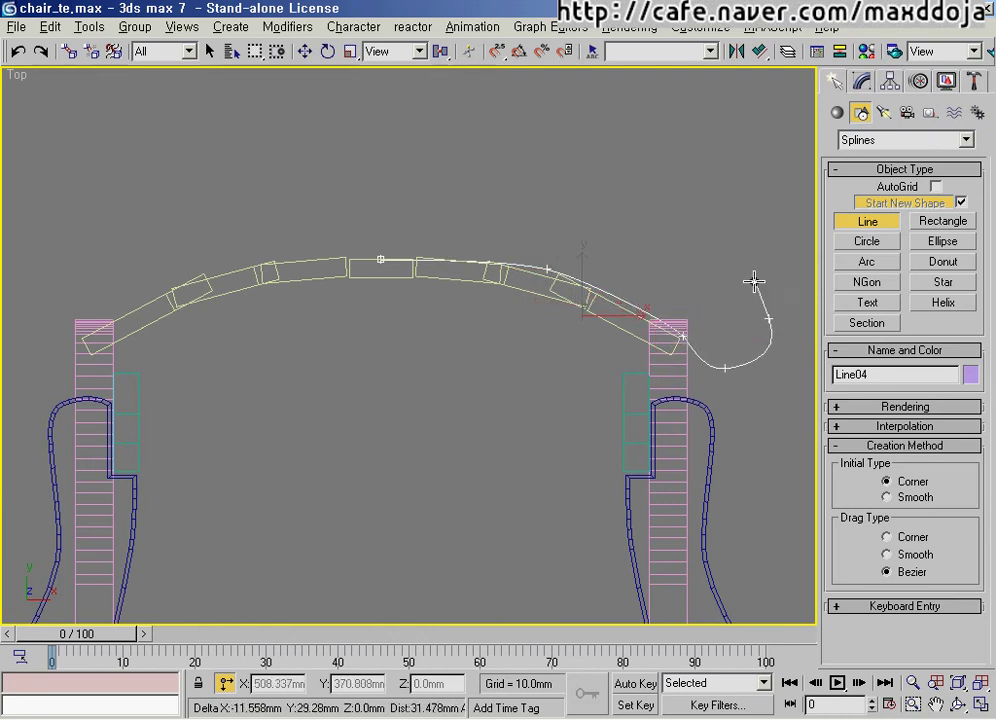
pyautogui.click(660, 230)
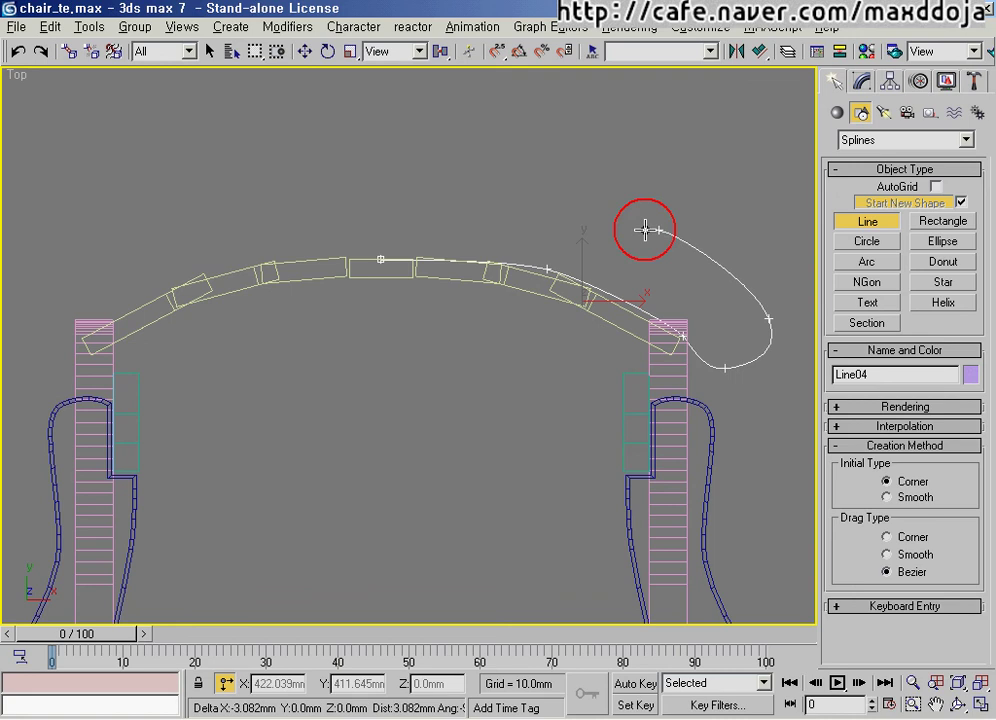
pyautogui.keyDown('shift'); pyautogui.click(382, 223); pyautogui.keyUp('shift')
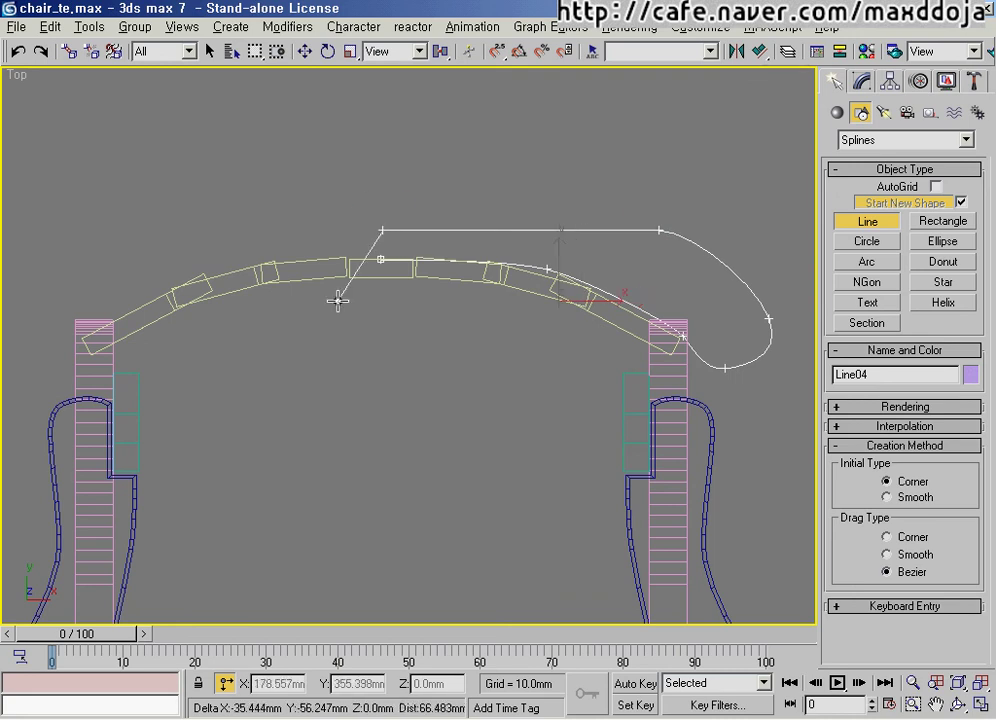
pyautogui.rightClick(338, 300)
# Step: Select the Bezier vertex midway along the rail outline's inner curve for moving
pyautogui.scroll(2, 400, 325)
pyautogui.moveTo(398, 325); pyautogui.dragTo(211, 360, button='middle')
pyautogui.press('1')
pyautogui.click(356, 307)
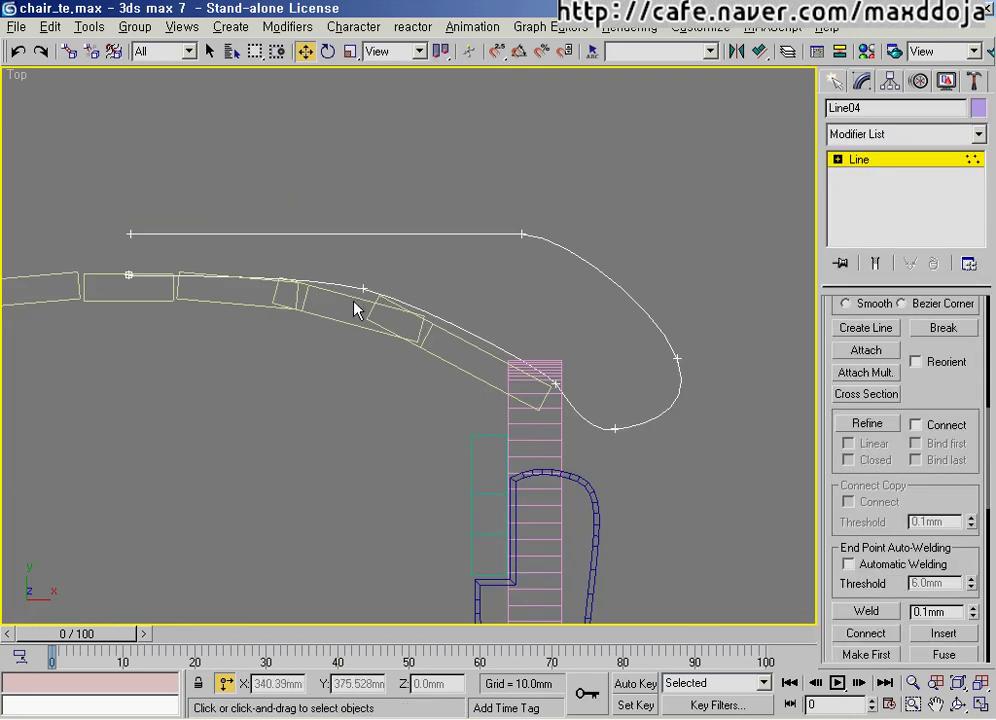
pyautogui.press('w')
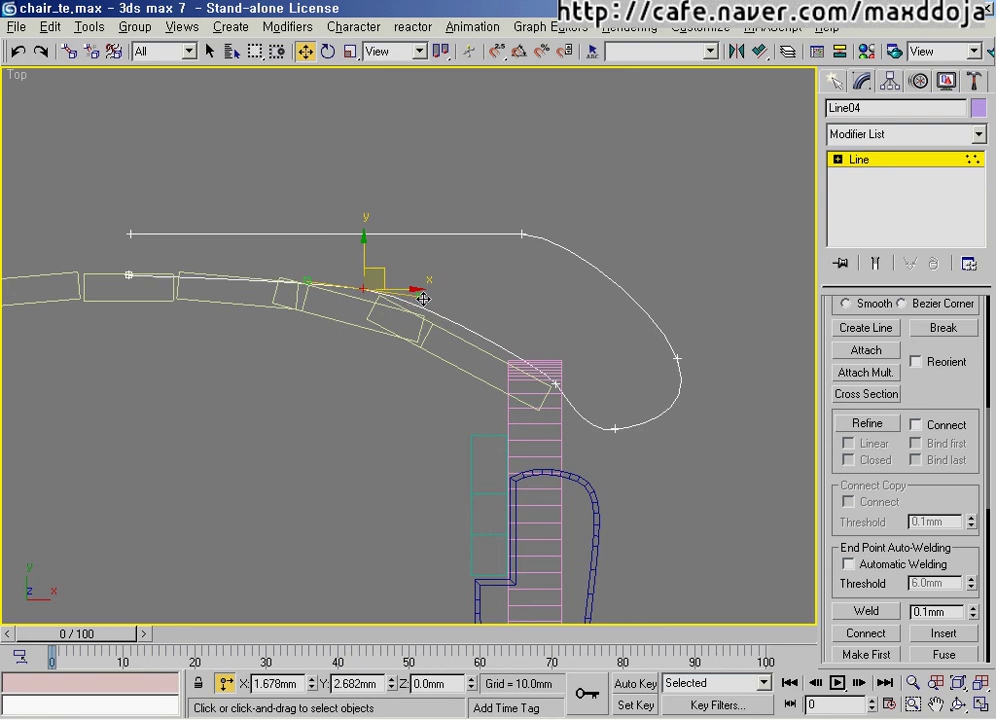